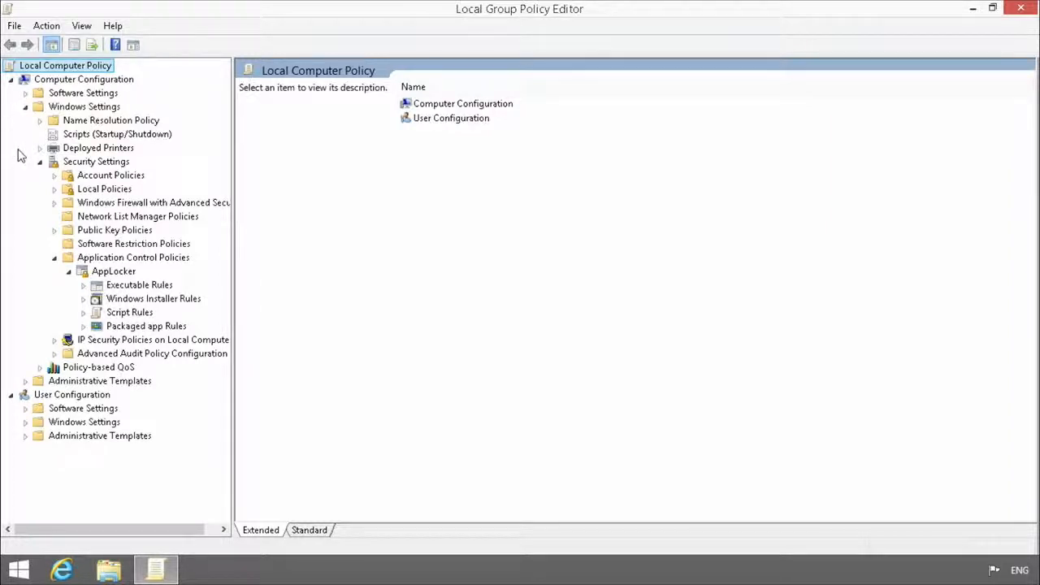
Collapse both configuration branches and expand Computer Configuration through Windows Settings, Security Settings and Application Control Policies to the AppLocker rule categories.
click(11, 79)
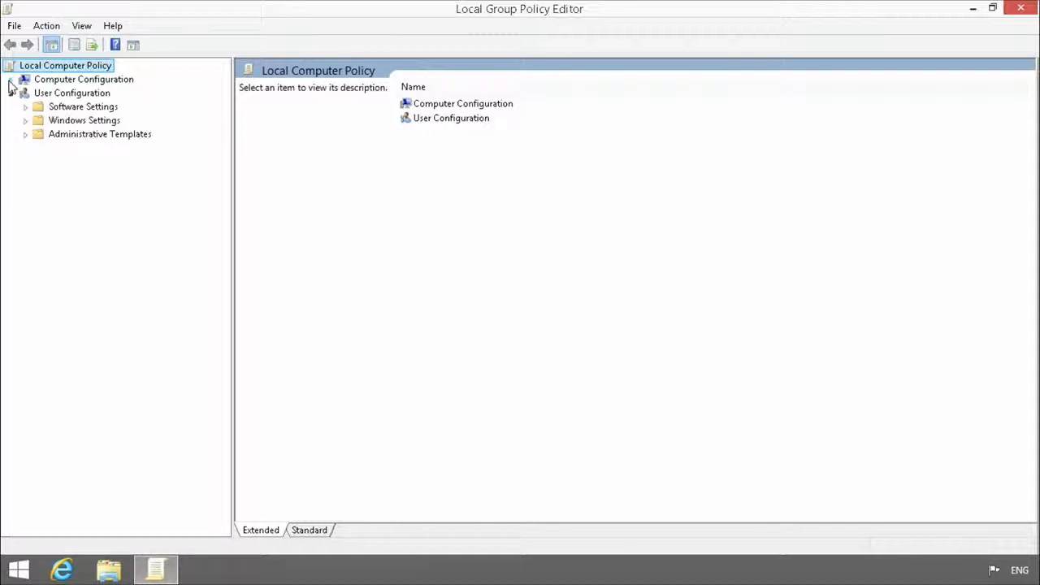
click(12, 94)
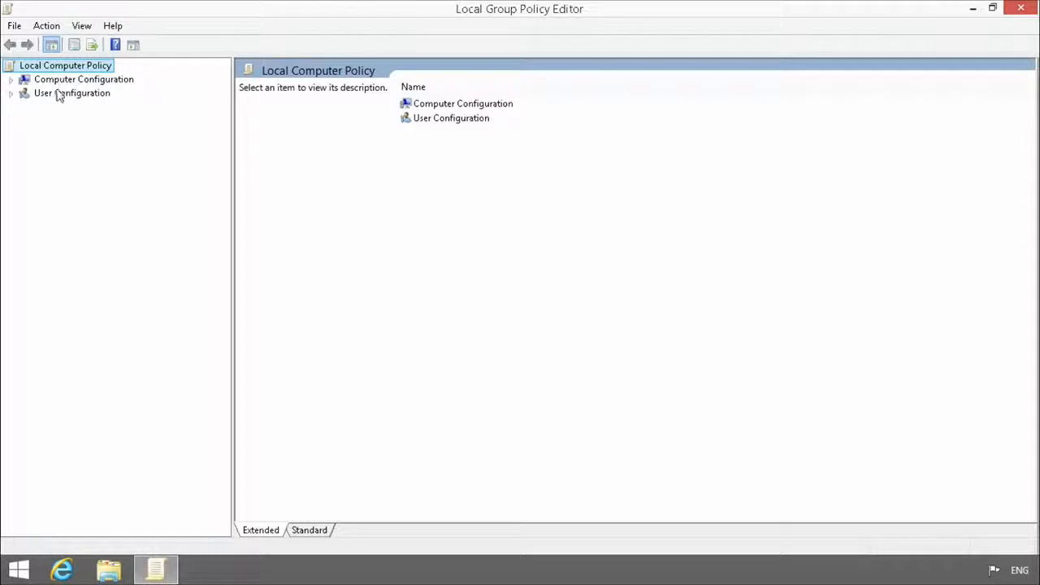
click(11, 80)
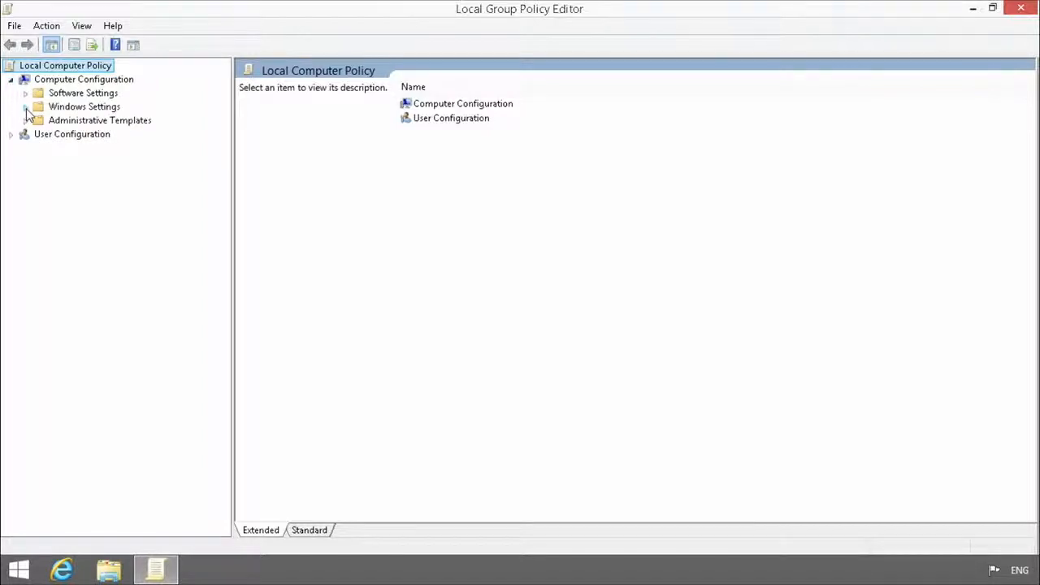
click(25, 107)
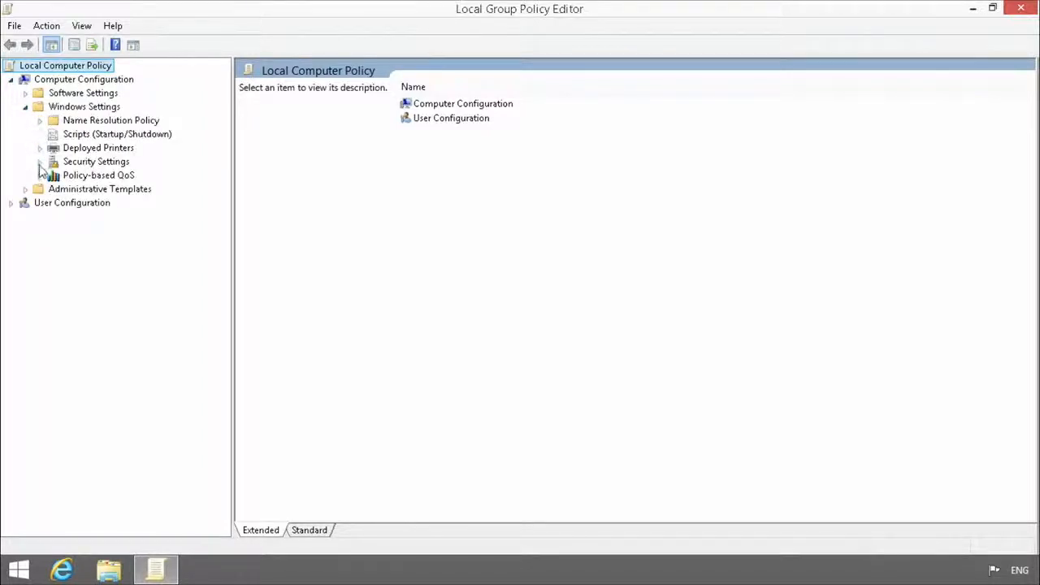
click(40, 162)
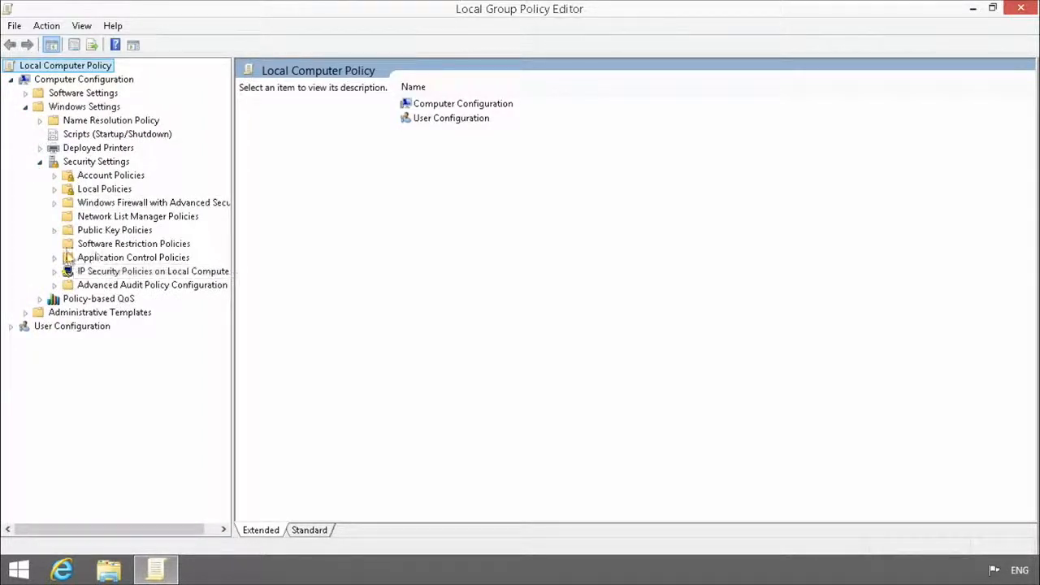
click(54, 258)
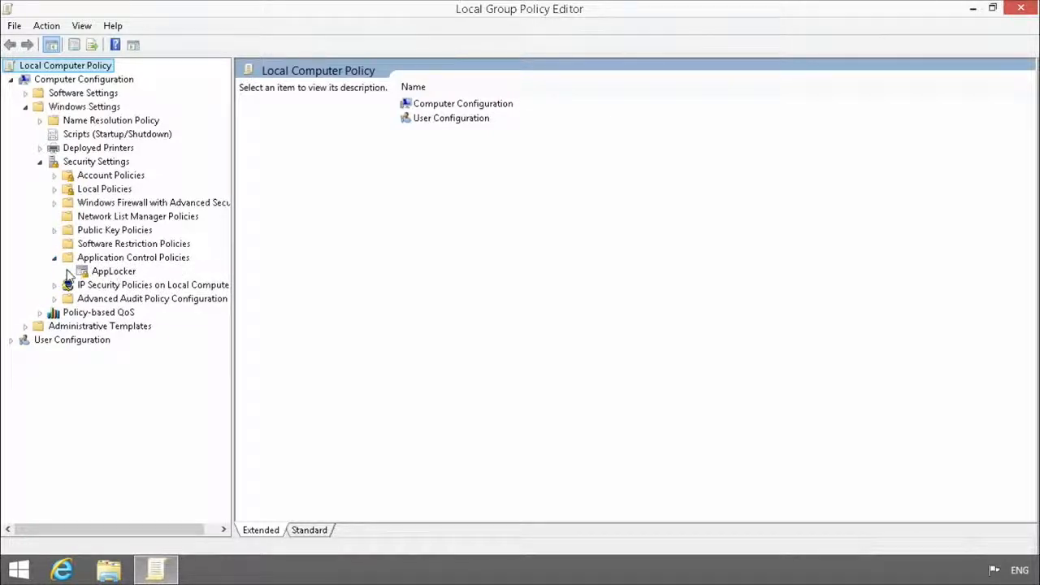
click(69, 272)
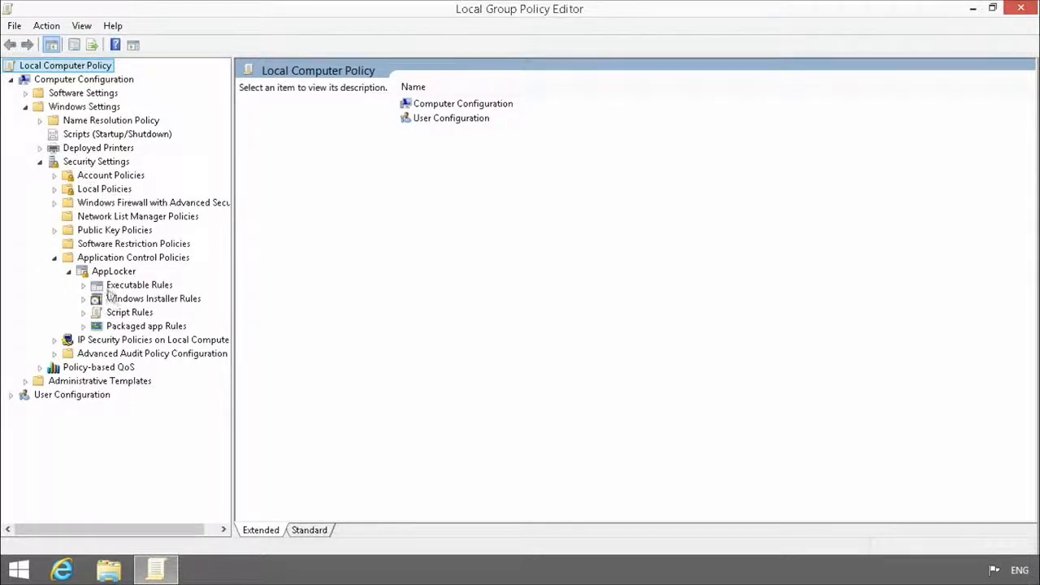
Examine the Software Restriction Policies, Application Control Policies and AppLocker nodes under Security Settings.
click(182, 245)
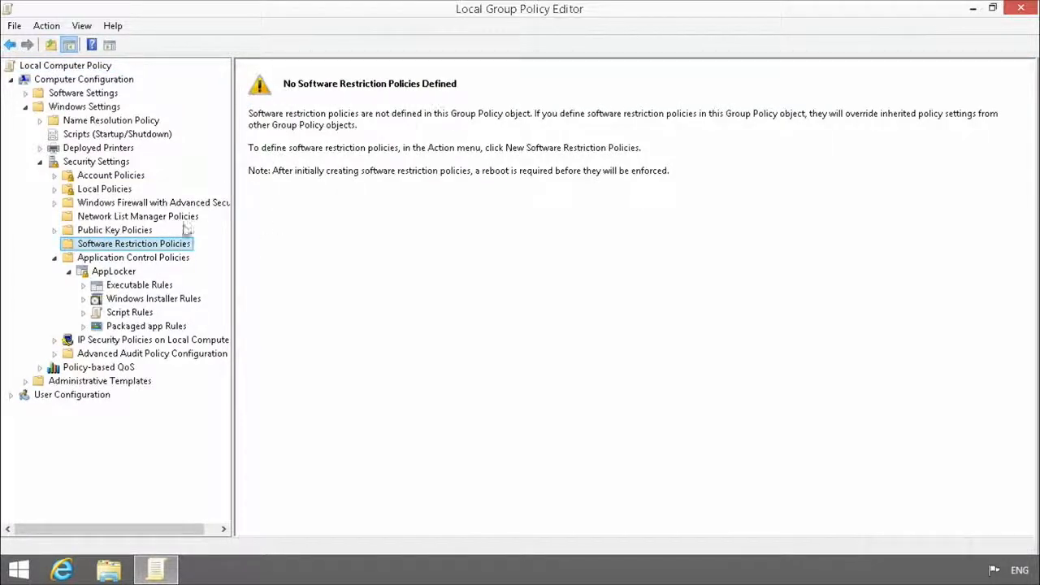
click(125, 259)
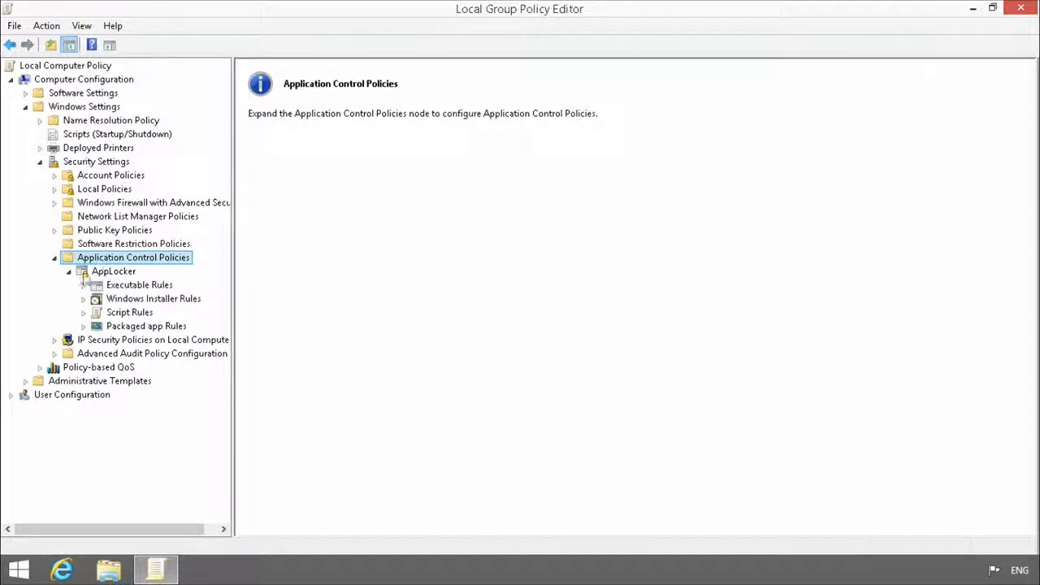
click(120, 275)
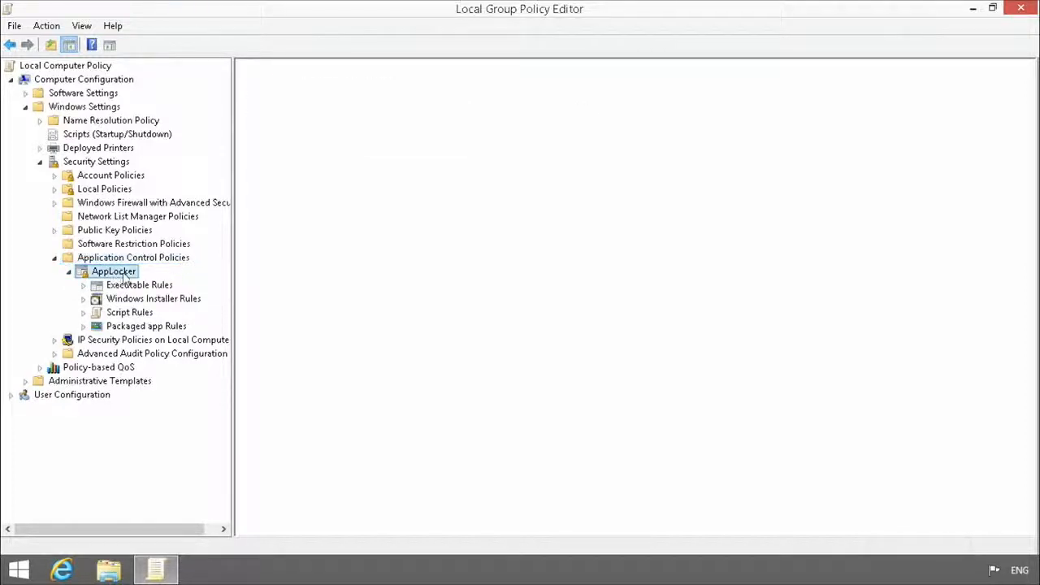
Create new software restriction policies under the computer's Security Settings.
click(183, 246)
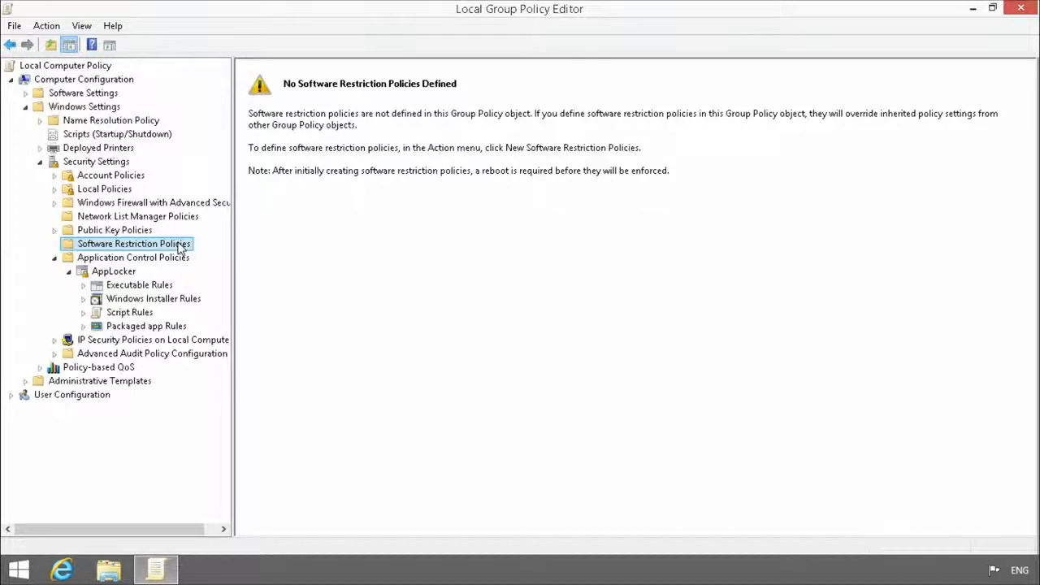
right_click(181, 247)
click(246, 254)
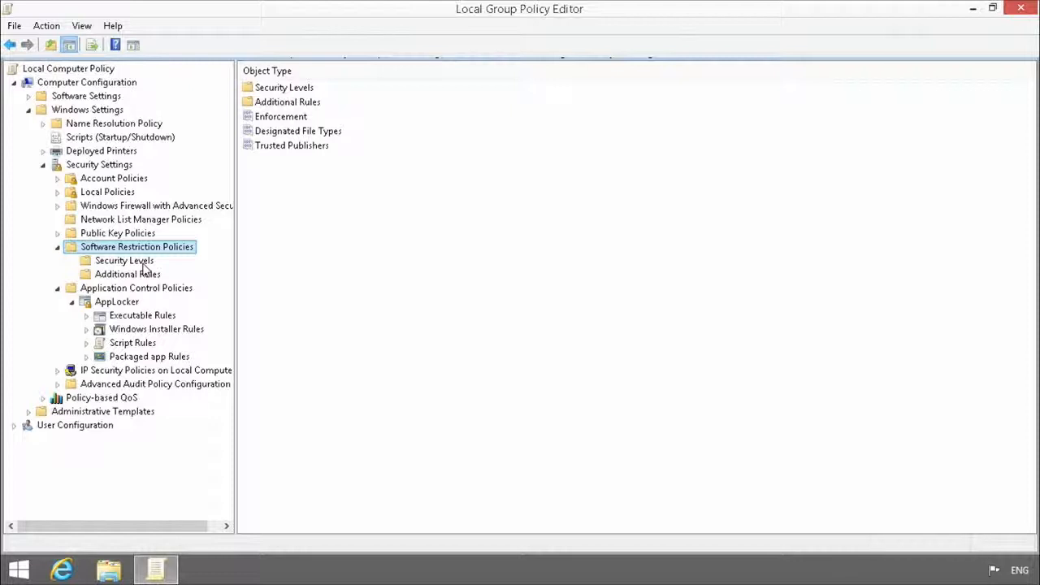
Review the Disallowed and Unrestricted security levels of the software restriction policies.
click(139, 264)
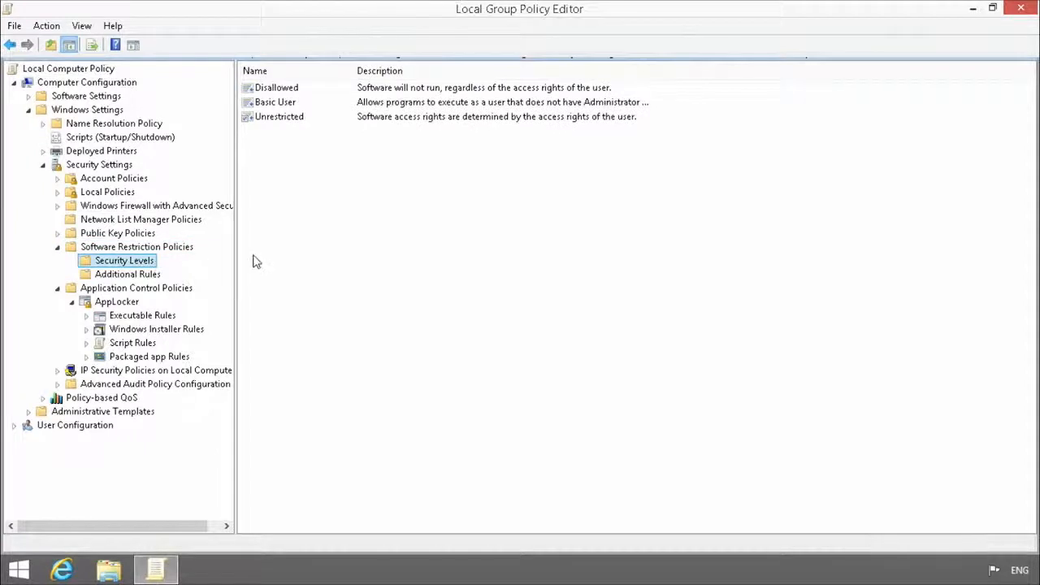
click(285, 89)
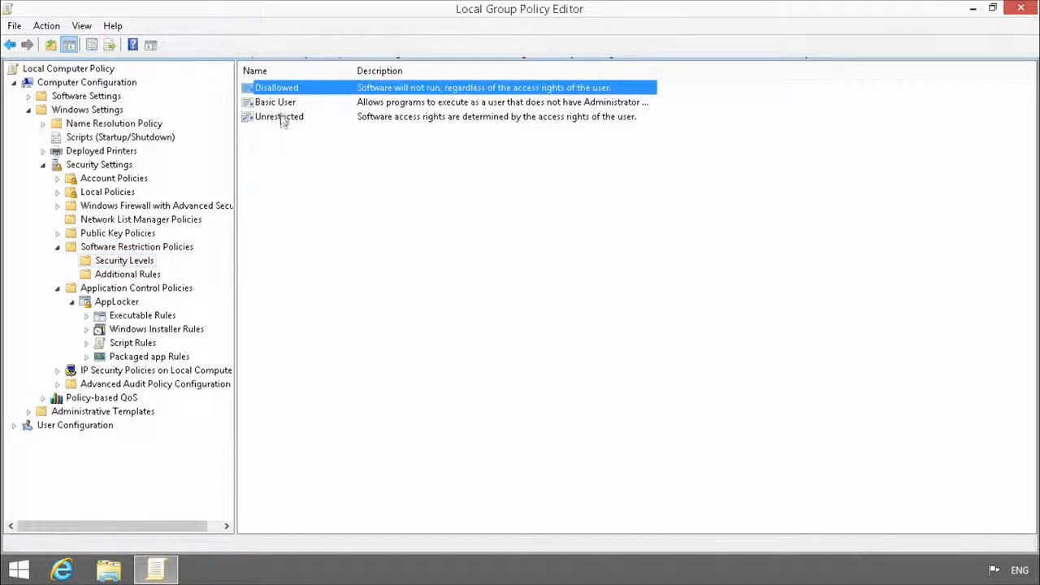
click(282, 116)
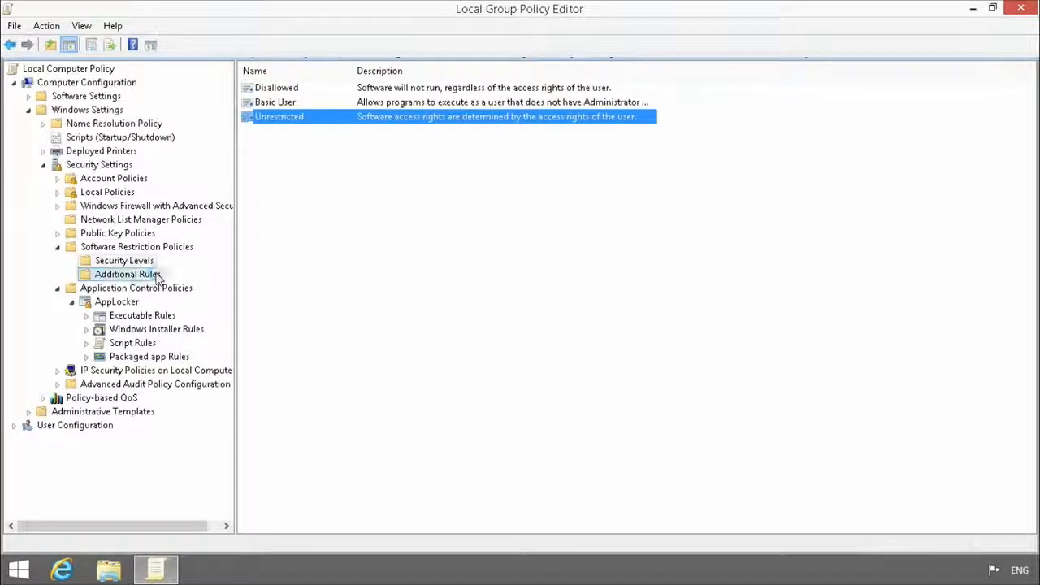
Add a path rule for C:\Windows\ with the Disallowed security level to the Additional Rules.
click(159, 277)
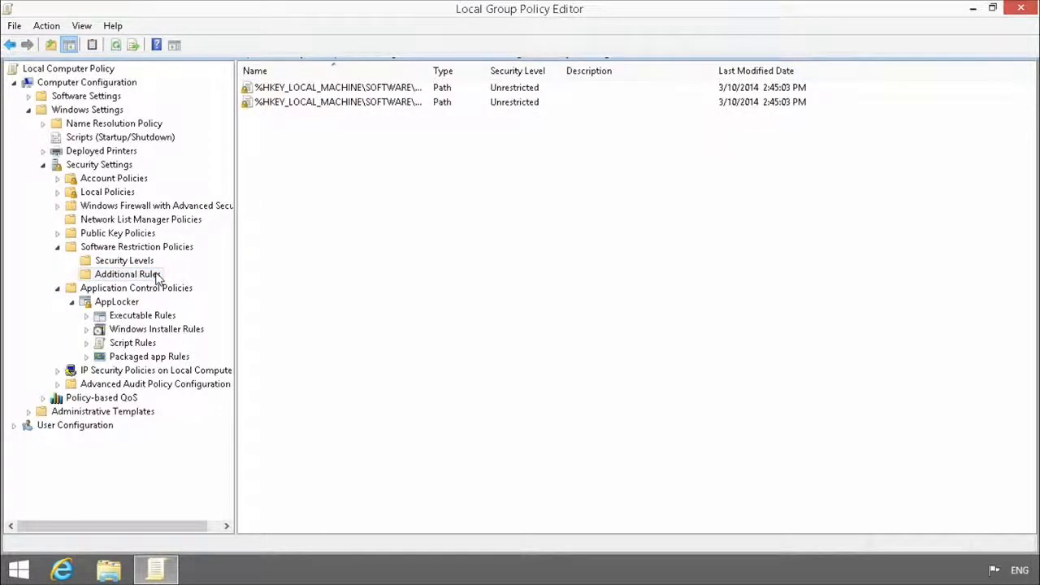
right_click(157, 276)
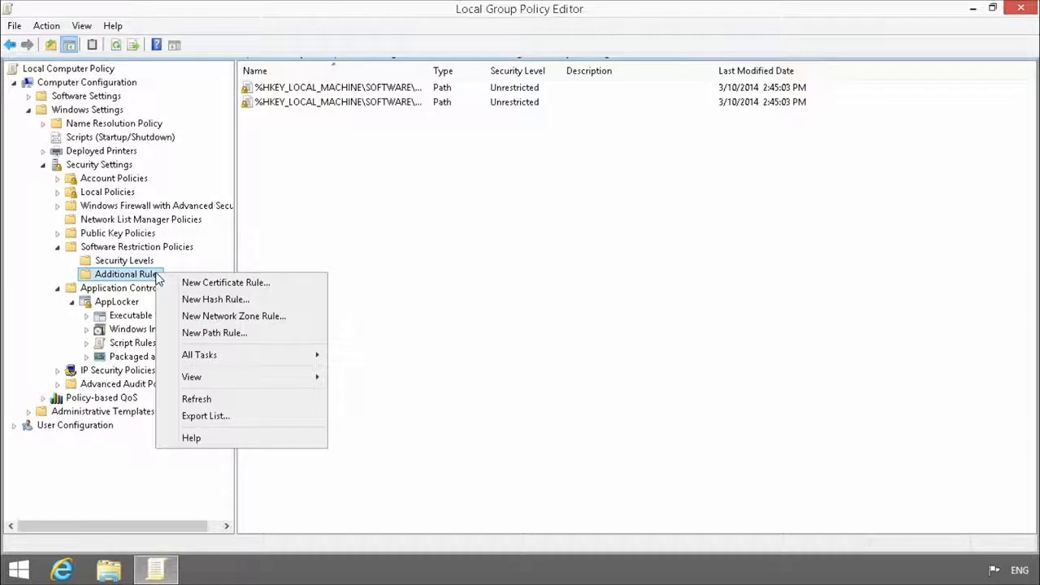
click(236, 339)
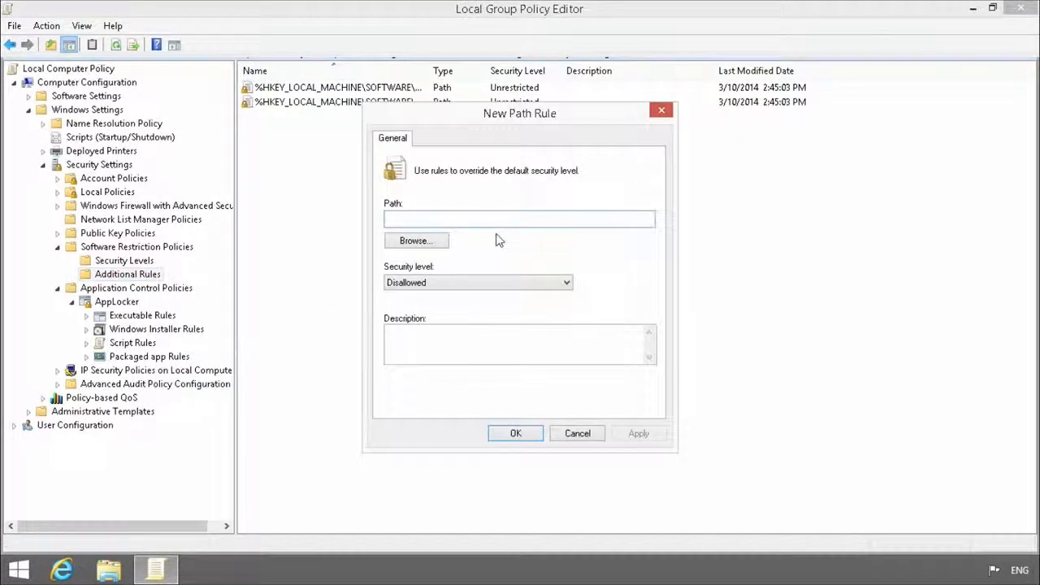
text(c)
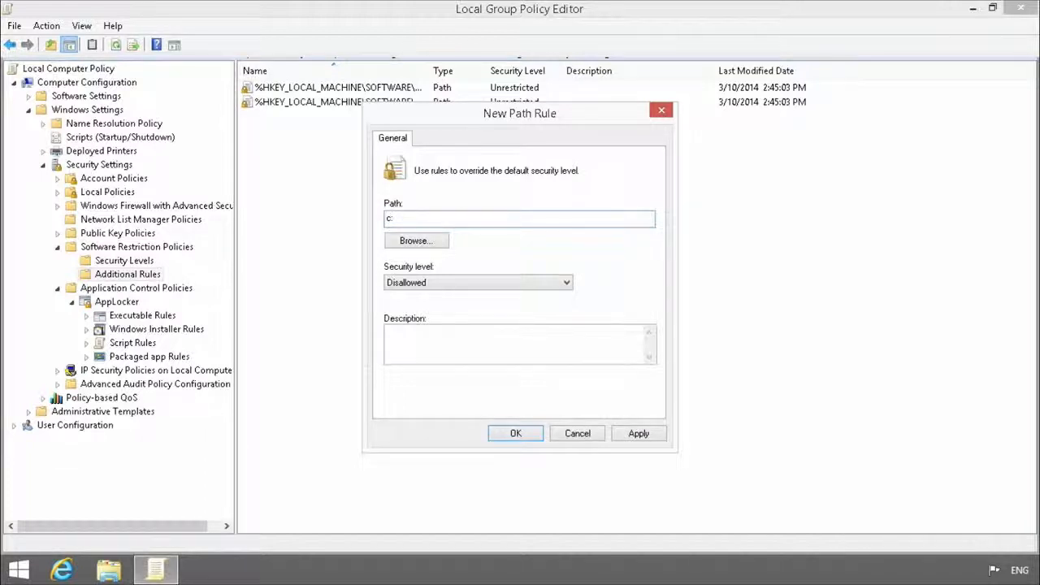
text(:)
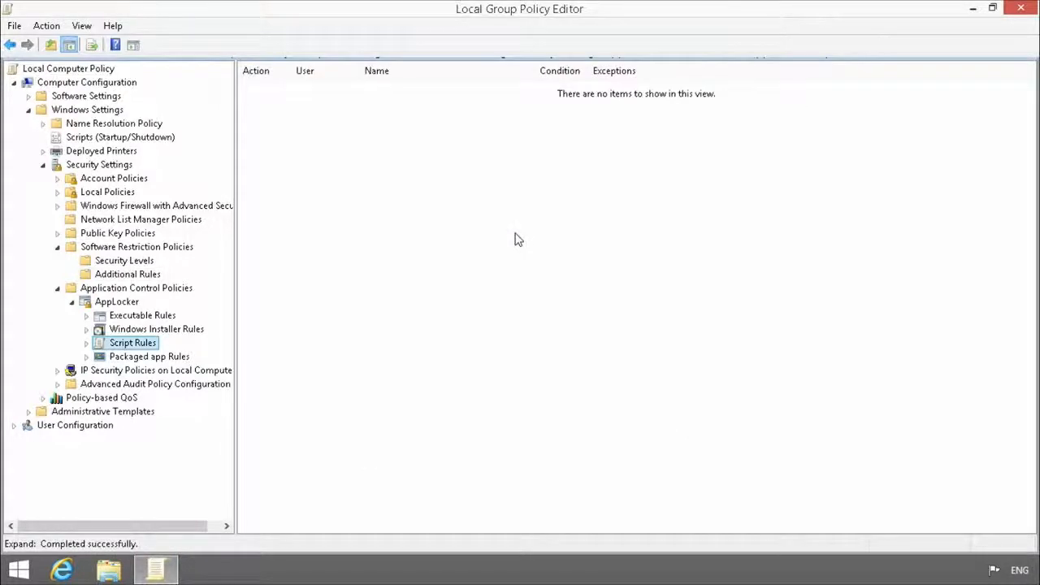
Open the properties of the C:\Windows\ path rule and extend its path to C:\Windows\System32\regedit.exe.
click(143, 274)
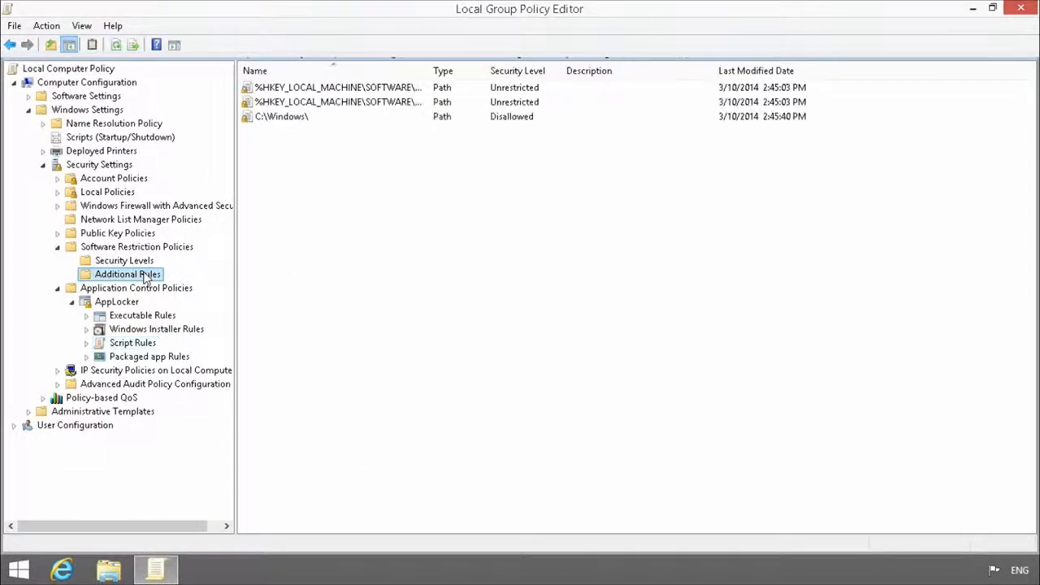
right_click(285, 118)
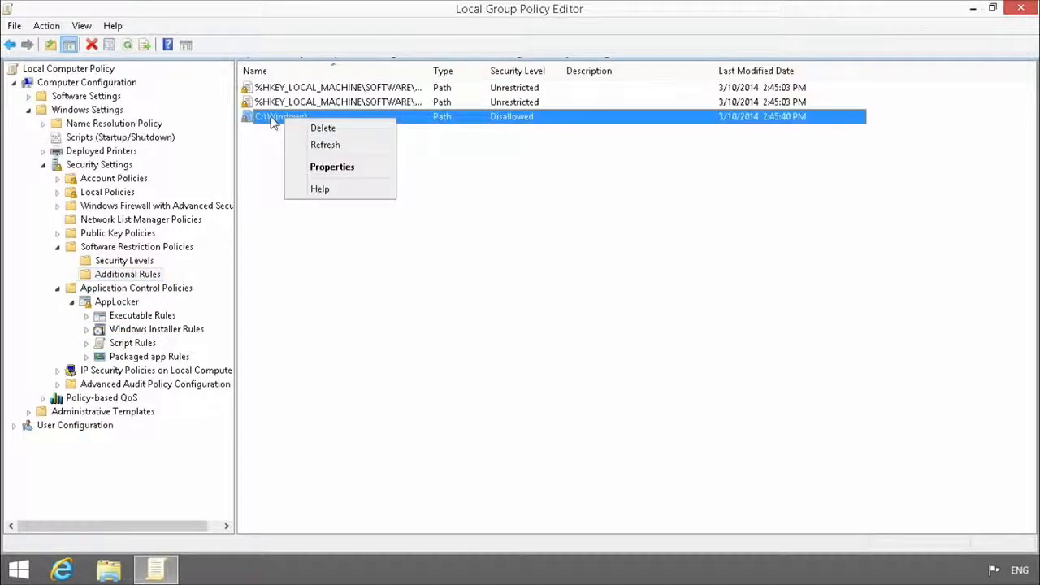
click(333, 170)
click(475, 221)
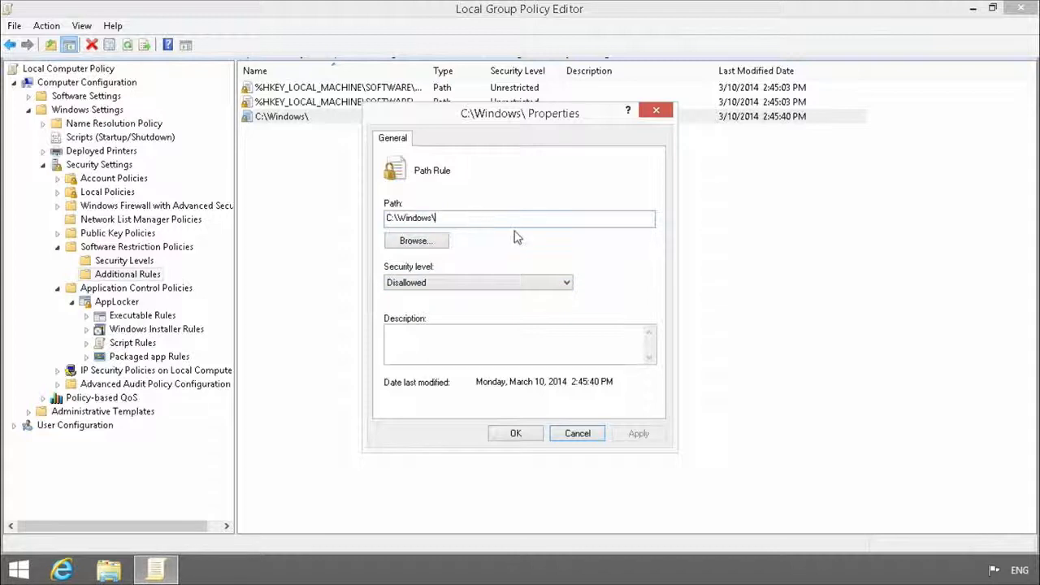
text(Sys)
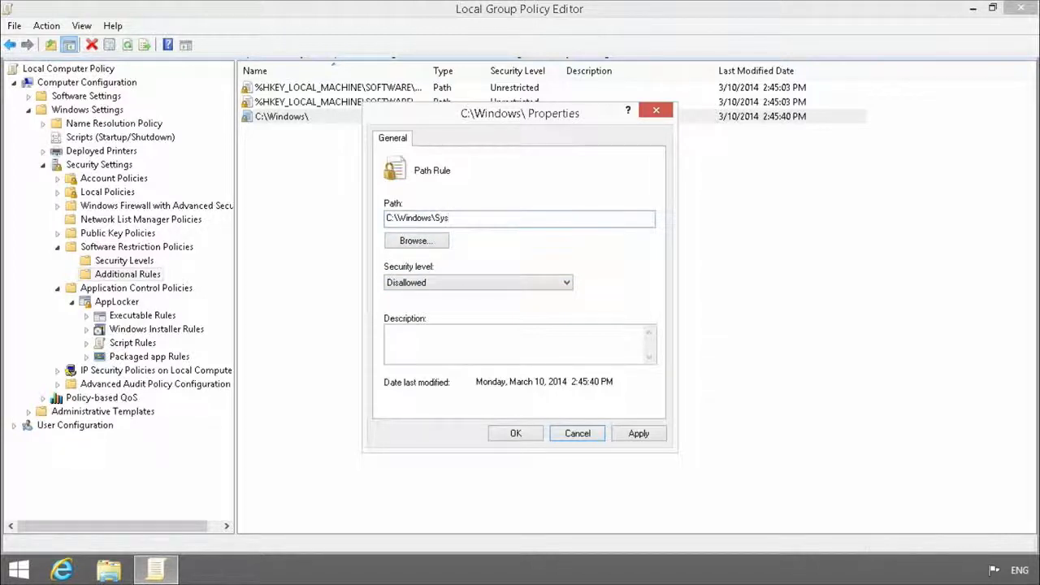
text(tem32\reged)
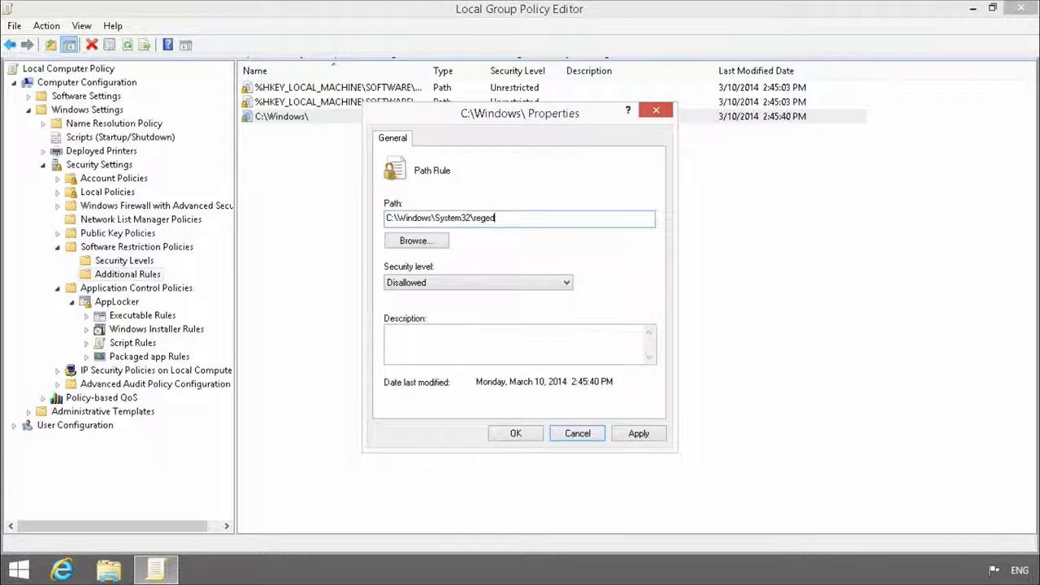
text(it.exe)
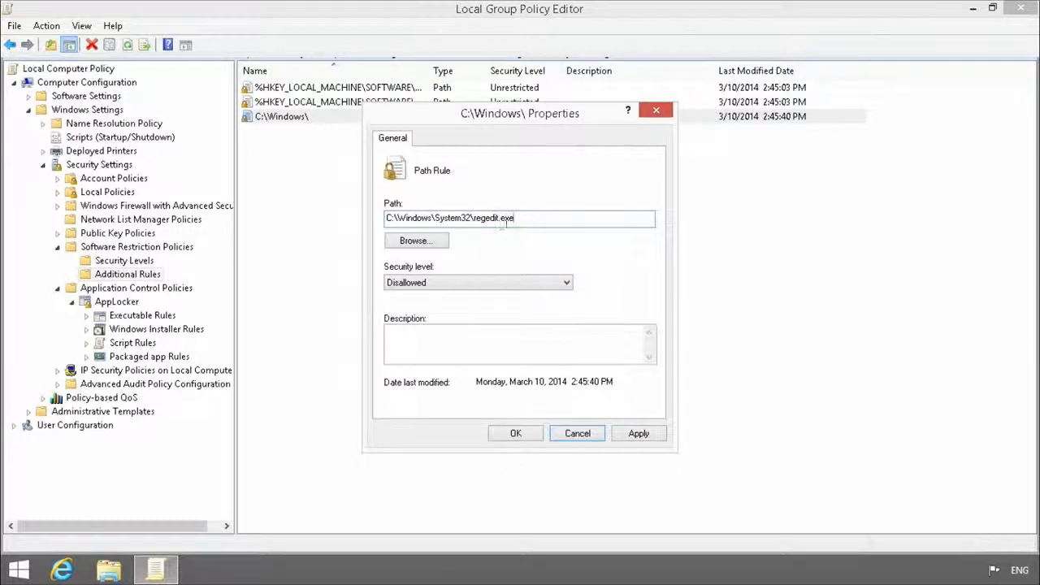
drag(474, 220, 540, 222)
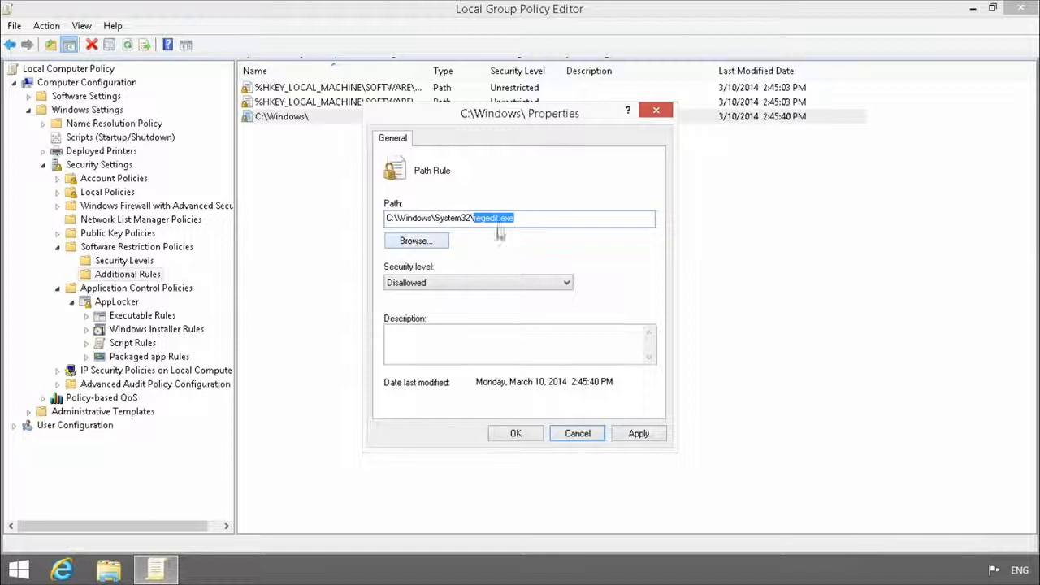
drag(431, 214, 376, 213)
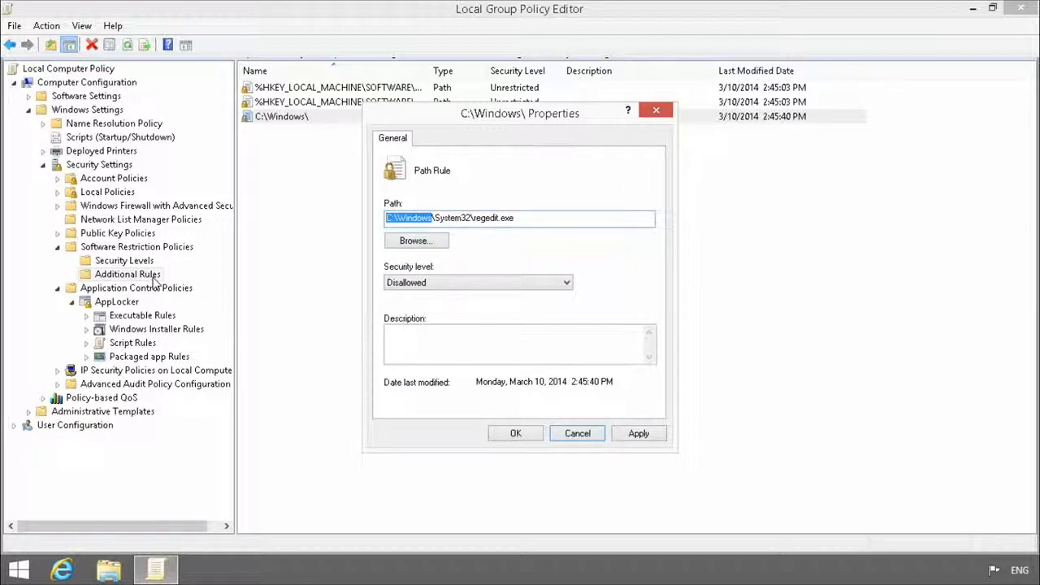
click(387, 219)
drag(434, 216, 385, 214)
Browse for the path rule's file by expanding Local Disk (C:), Windows and the System32 folder.
click(414, 240)
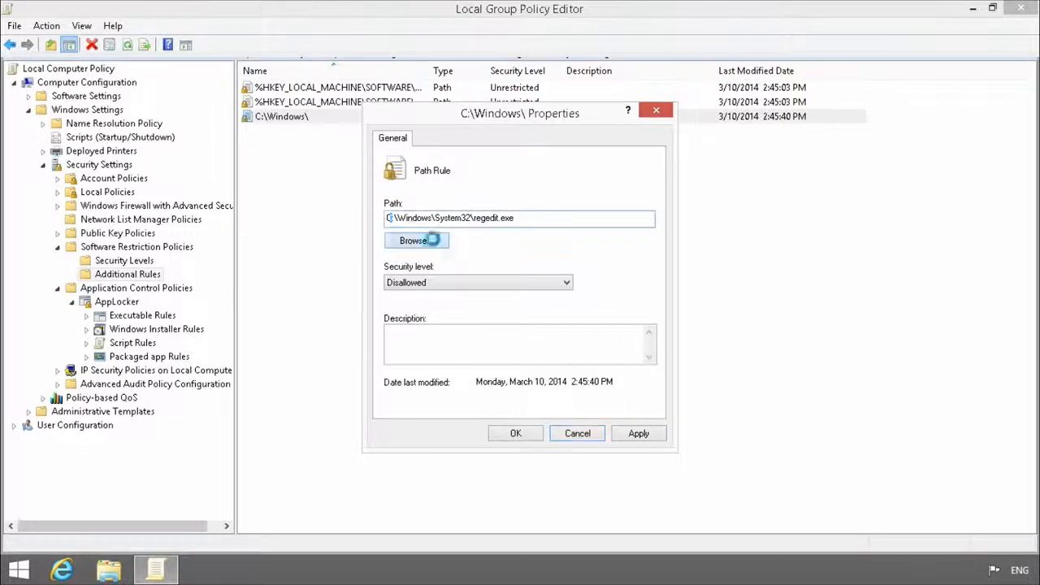
double_click(457, 260)
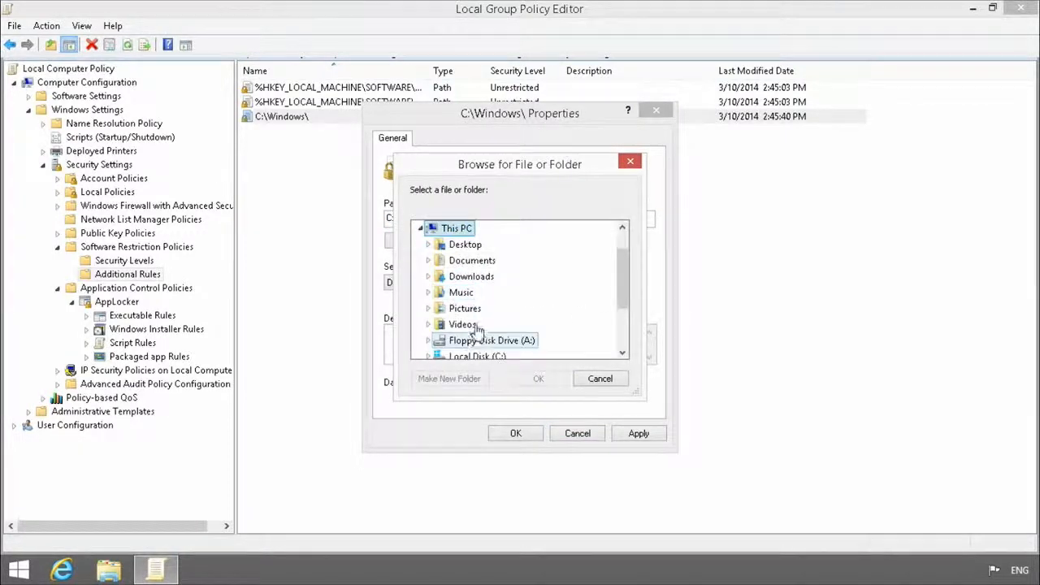
scroll(555, 337, down, 2)
double_click(477, 277)
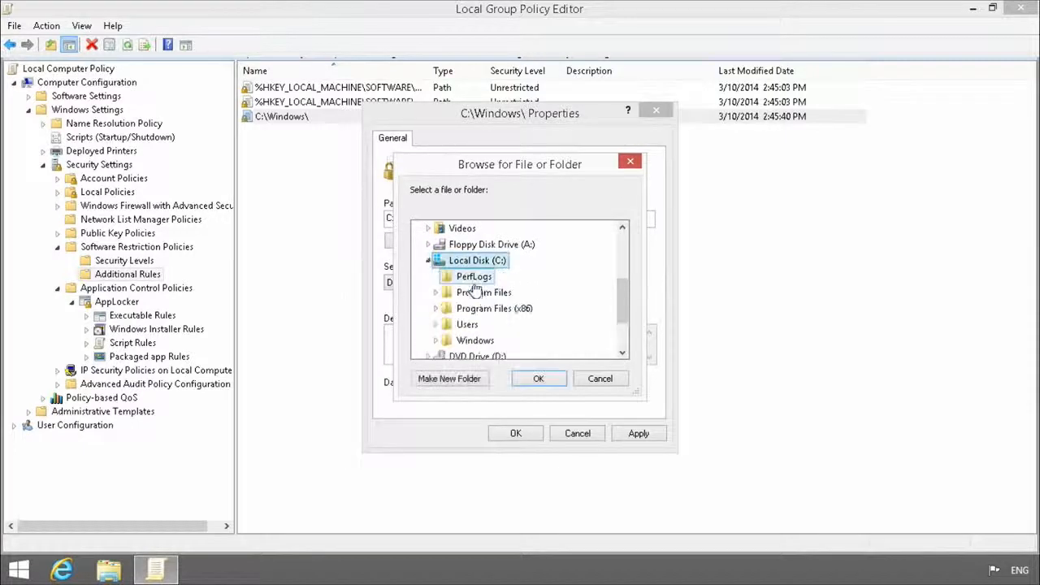
double_click(477, 341)
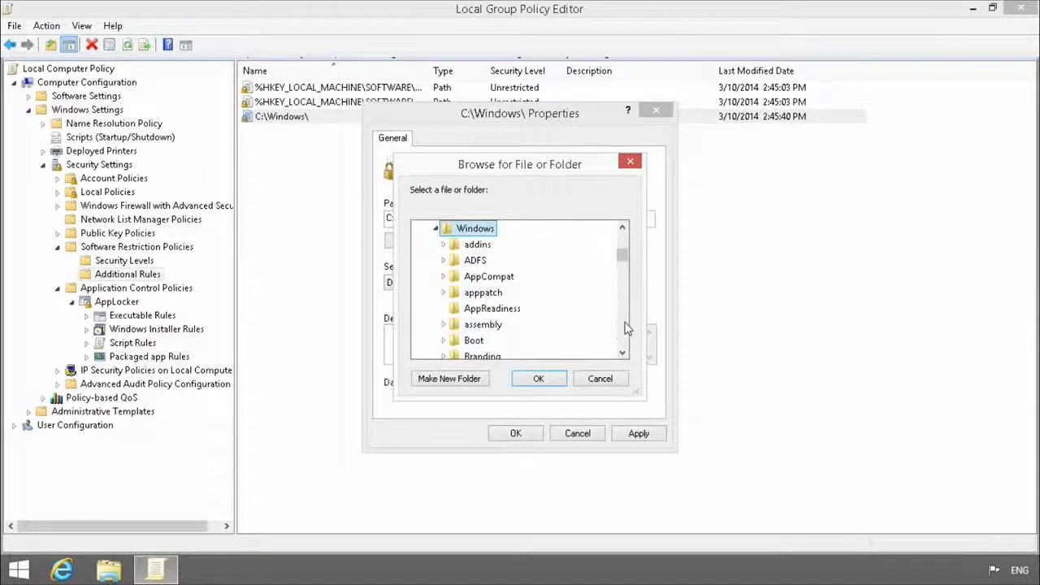
click(625, 327)
click(626, 328)
mouse_move(623, 289)
mouse_down()
mouse_move(623, 326)
mouse_move(623, 305)
mouse_up()
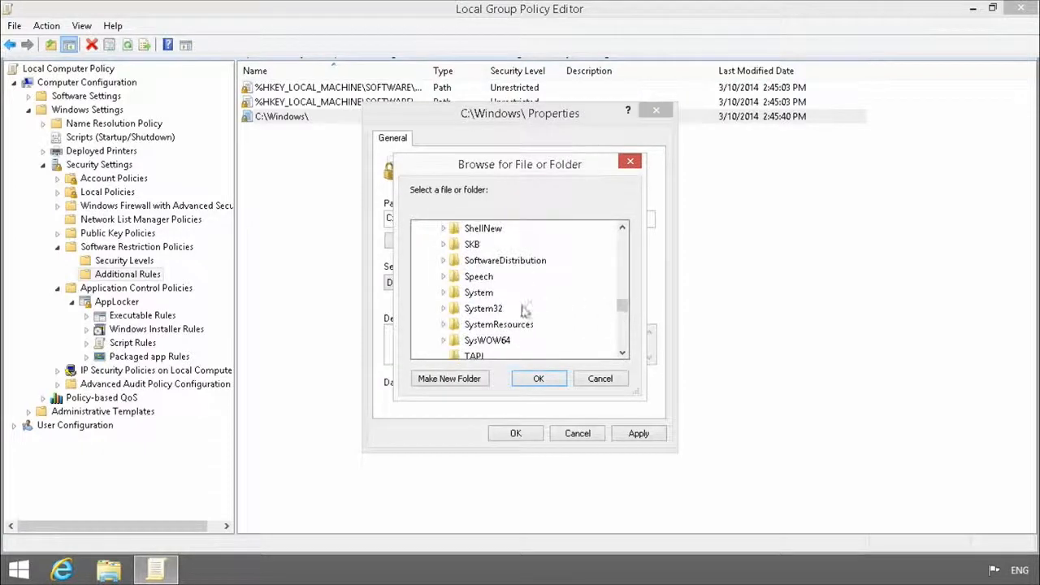
click(497, 309)
Choose regedt32.exe in the System32 folder as the path rule's file.
drag(622, 242, 619, 305)
scroll(622, 323, down, 15)
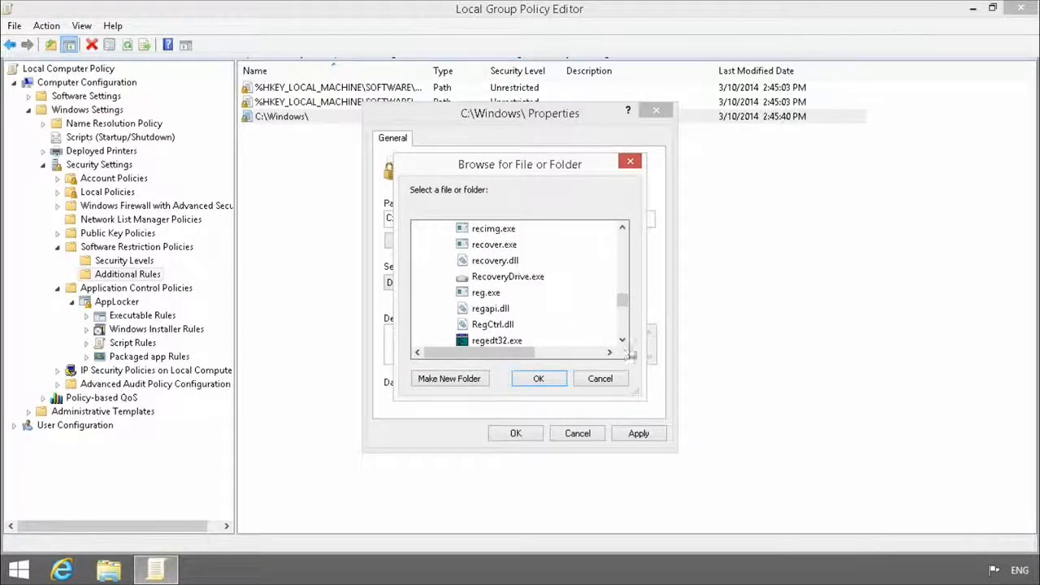
click(622, 340)
click(623, 340)
click(623, 341)
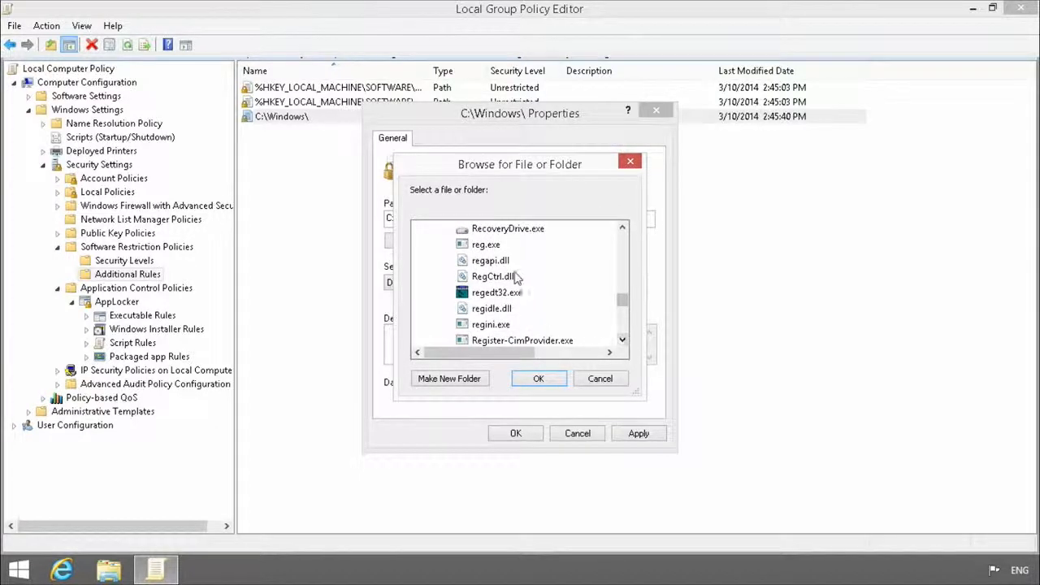
click(622, 341)
click(623, 340)
click(623, 340)
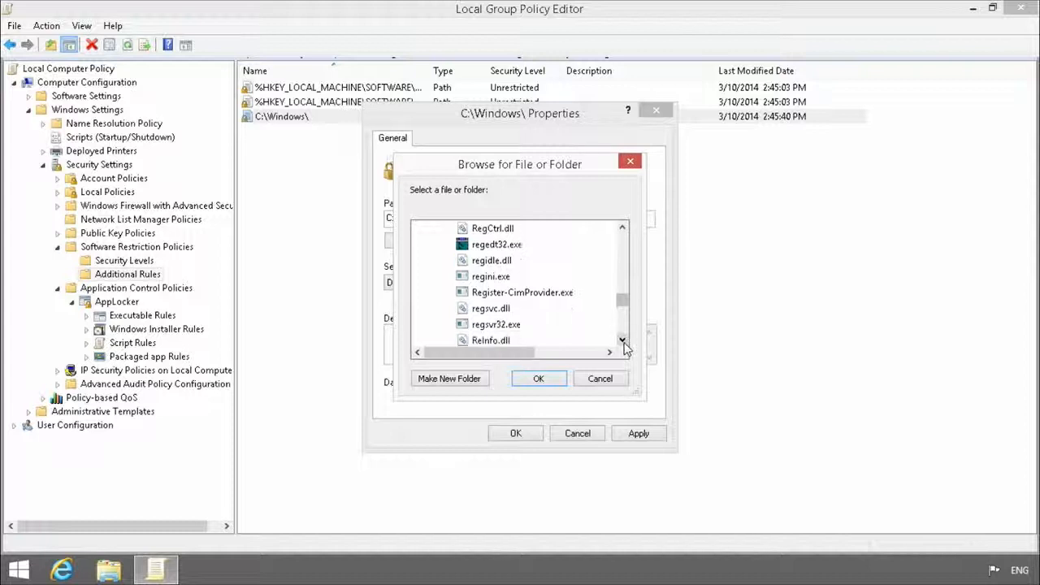
click(622, 340)
scroll(619, 258, up, 2)
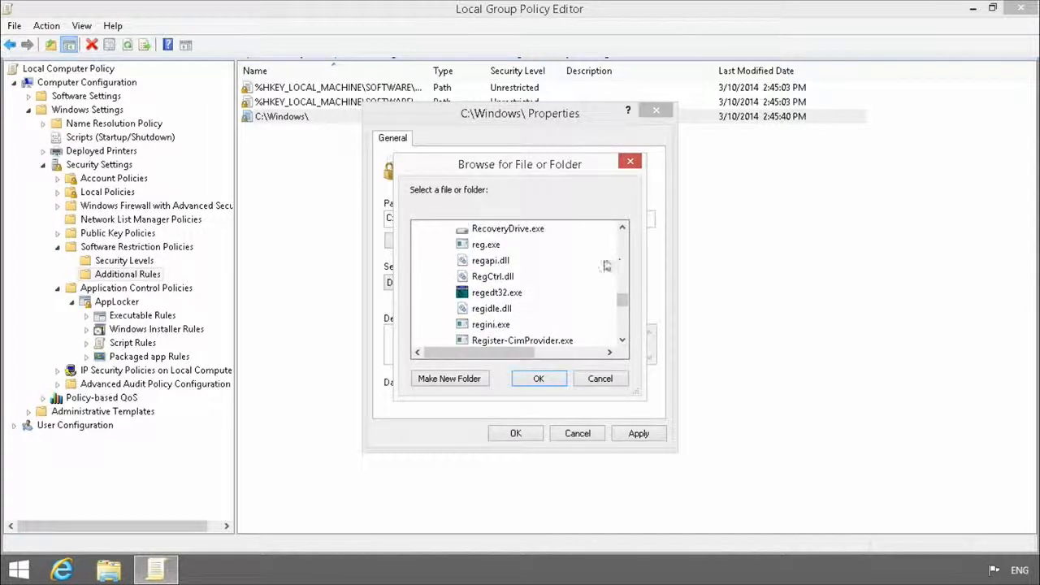
click(497, 293)
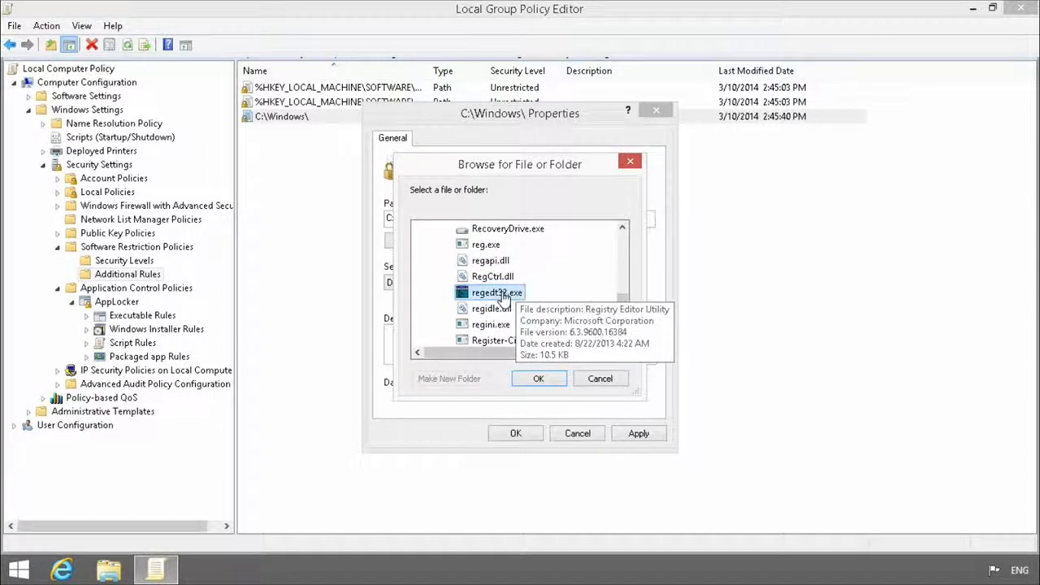
click(540, 380)
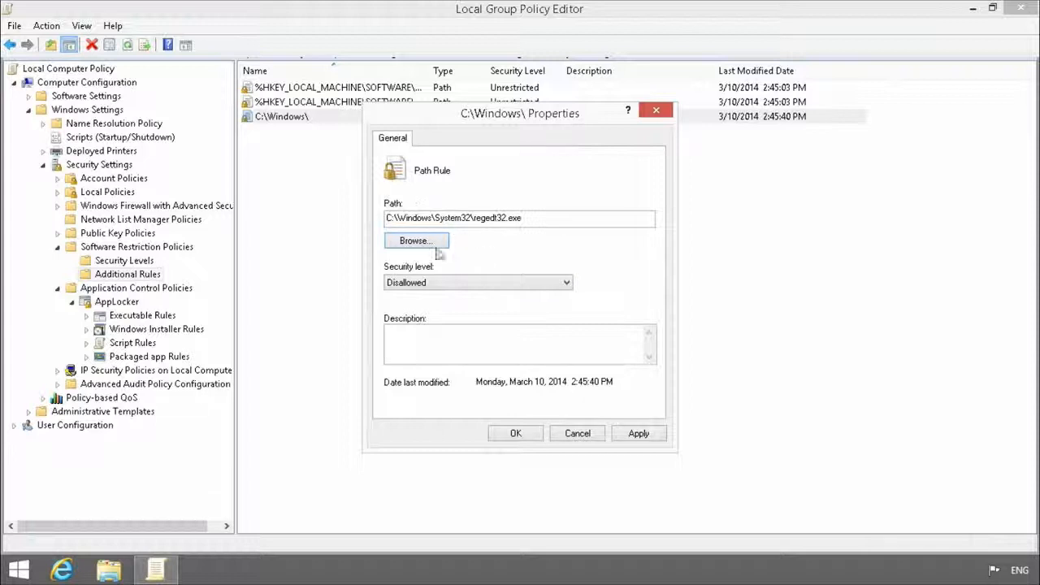
Replace the C:\Windows part of the rule's path with the %WINDIR% variable.
drag(433, 218, 367, 213)
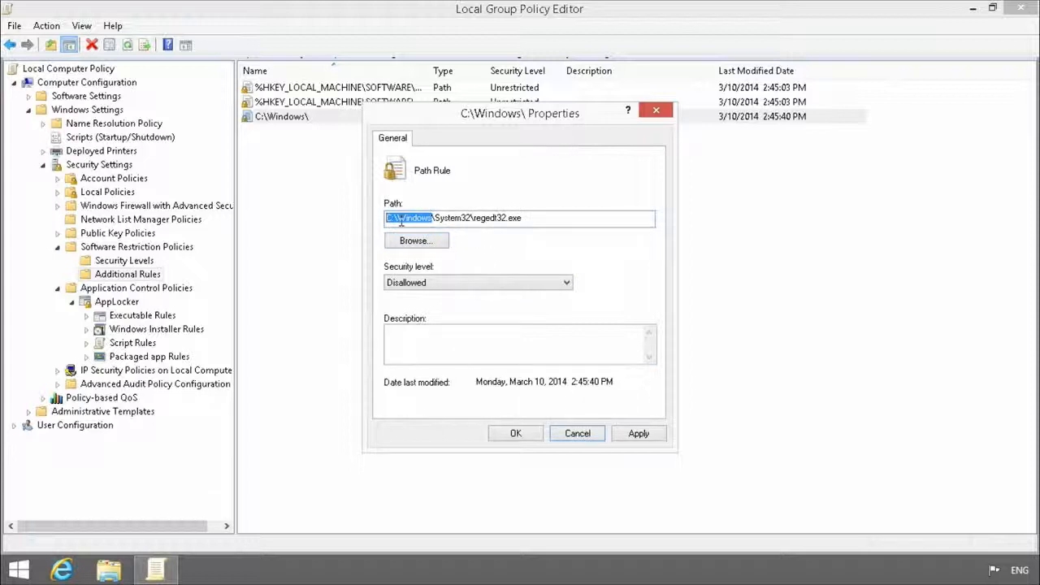
text(%WINDIR%)
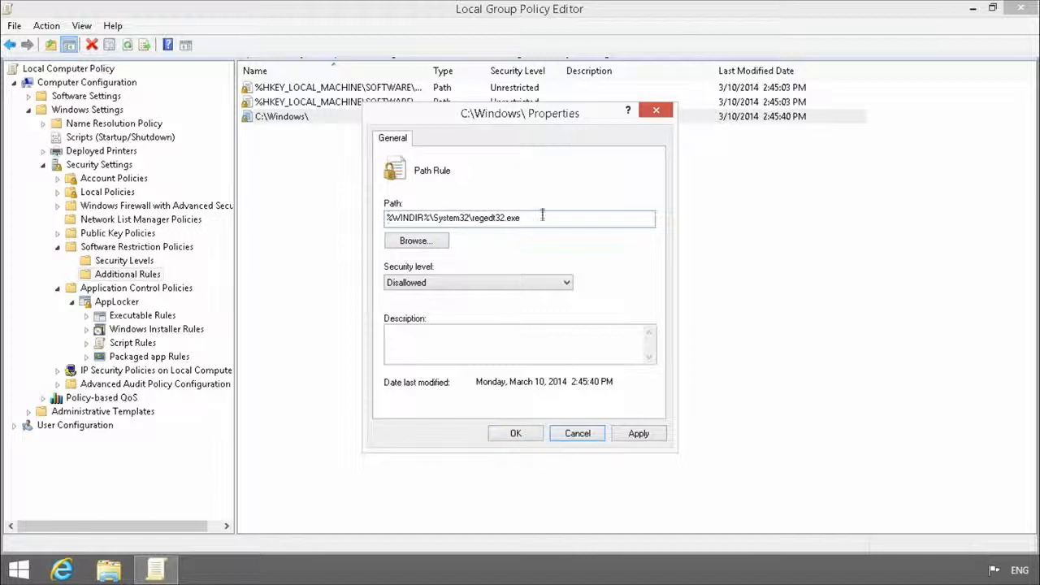
drag(520, 218, 387, 218)
Change the file name in the rule's path to sol.exe and save the path rule.
click(507, 218)
double_click(486, 220)
click(476, 221)
drag(472, 220, 506, 218)
text(sol)
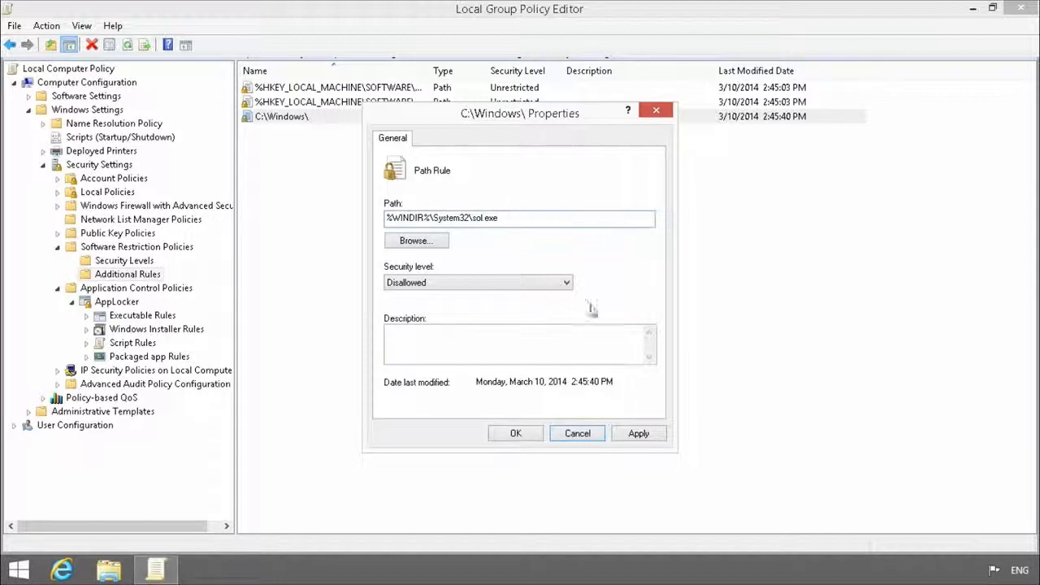
click(507, 214)
drag(507, 217, 473, 218)
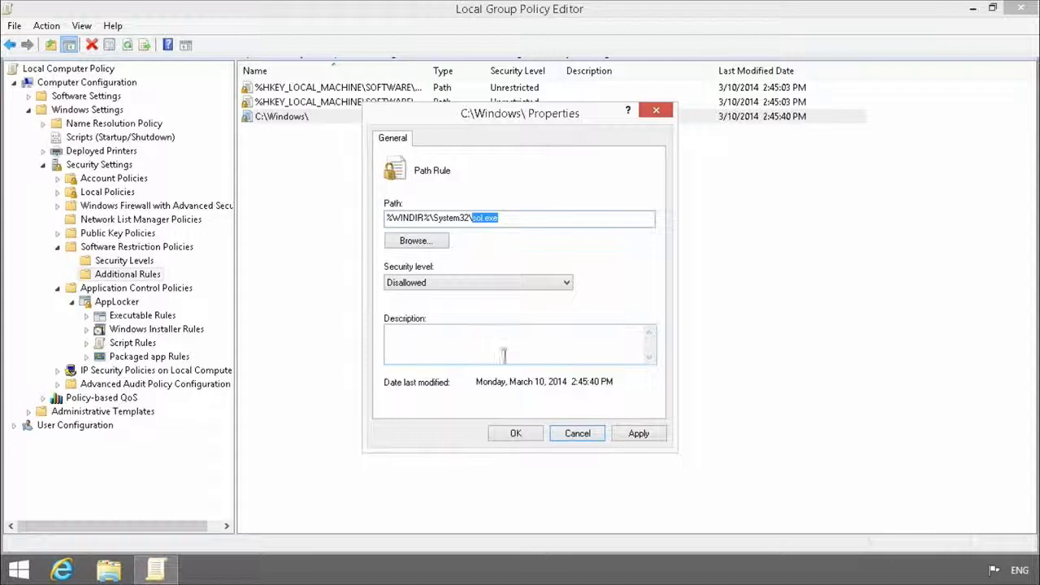
click(517, 433)
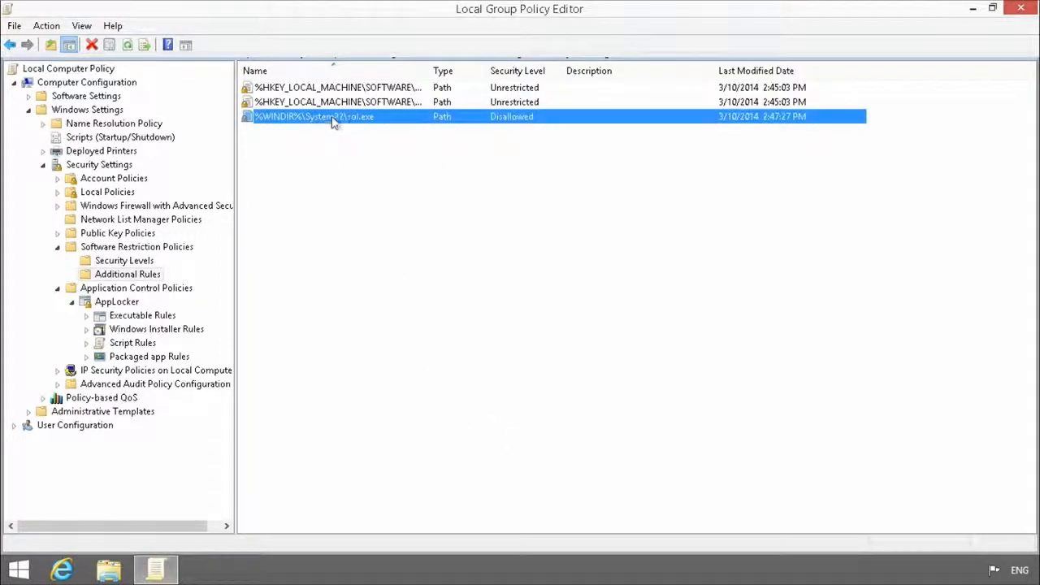
click(353, 173)
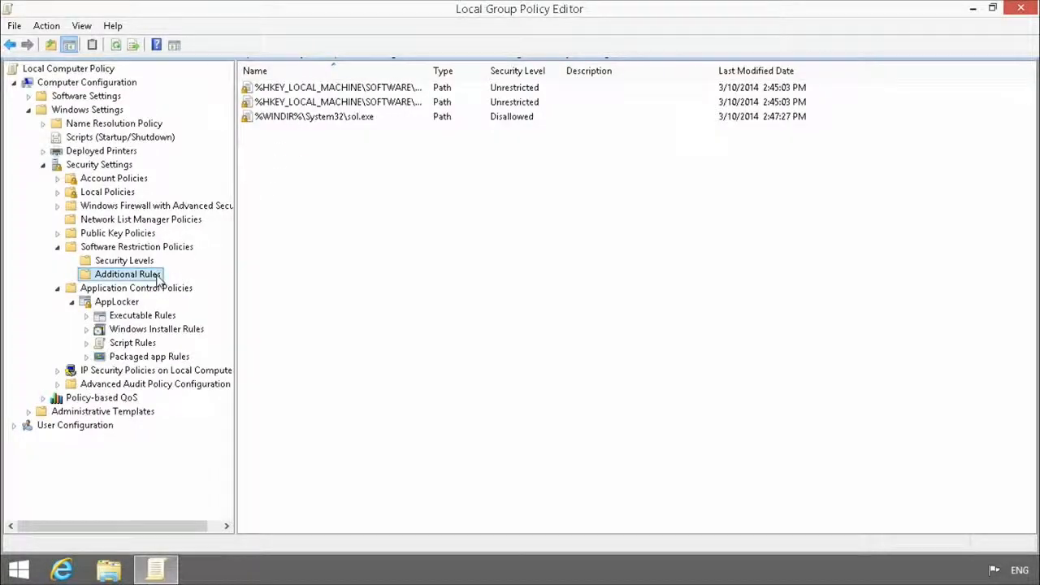
Start a new hash rule in Additional Rules and browse to the C:\Windows\System32 folder for its file.
right_click(157, 280)
click(281, 303)
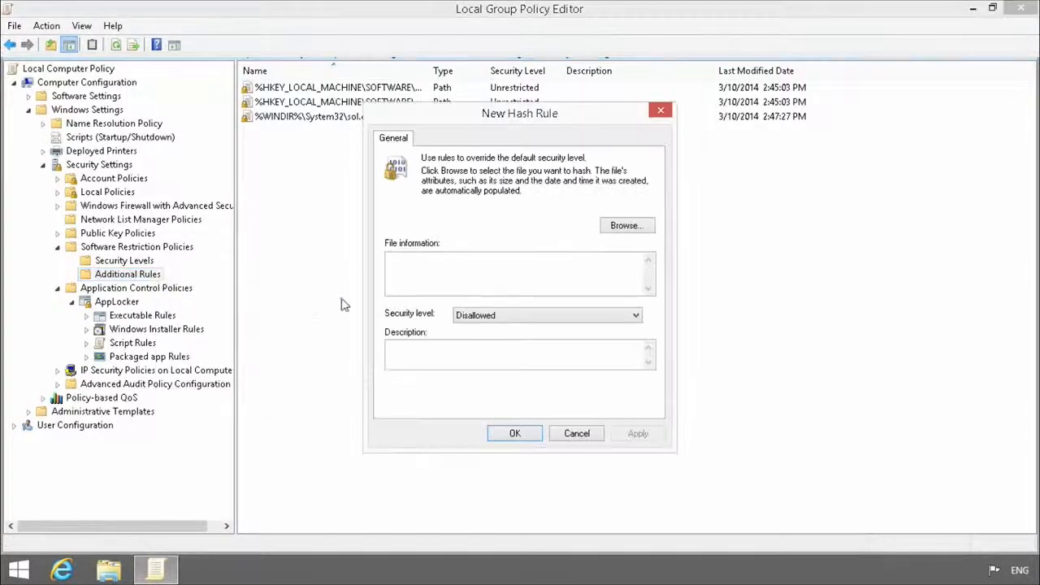
click(625, 226)
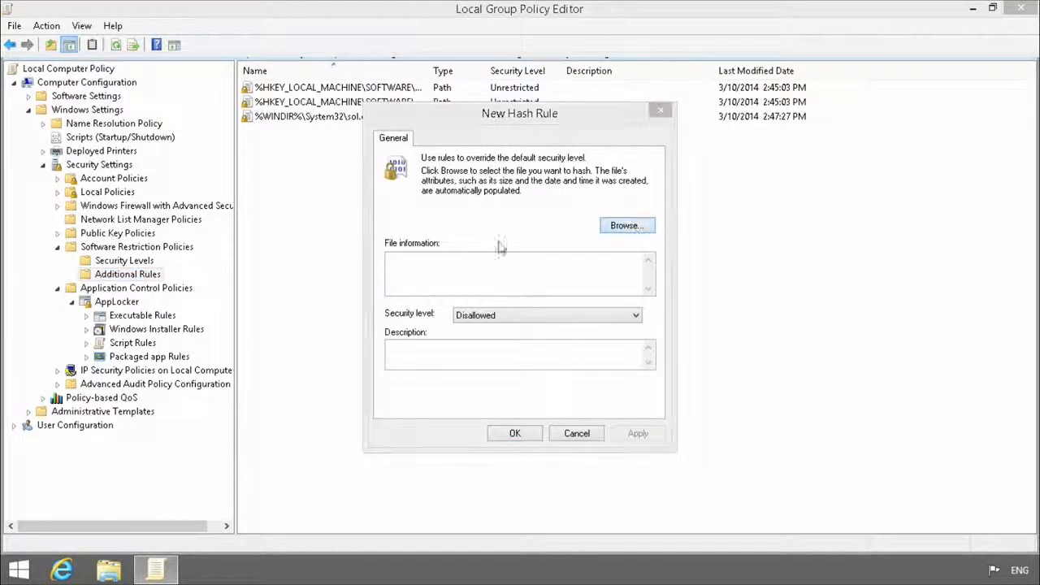
scroll(480, 378, down, 3)
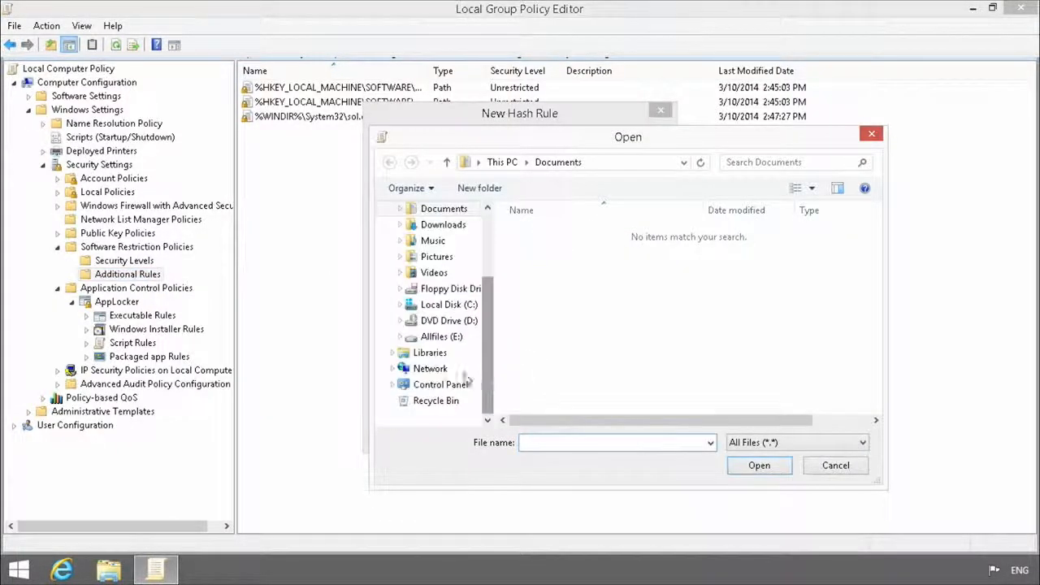
click(439, 305)
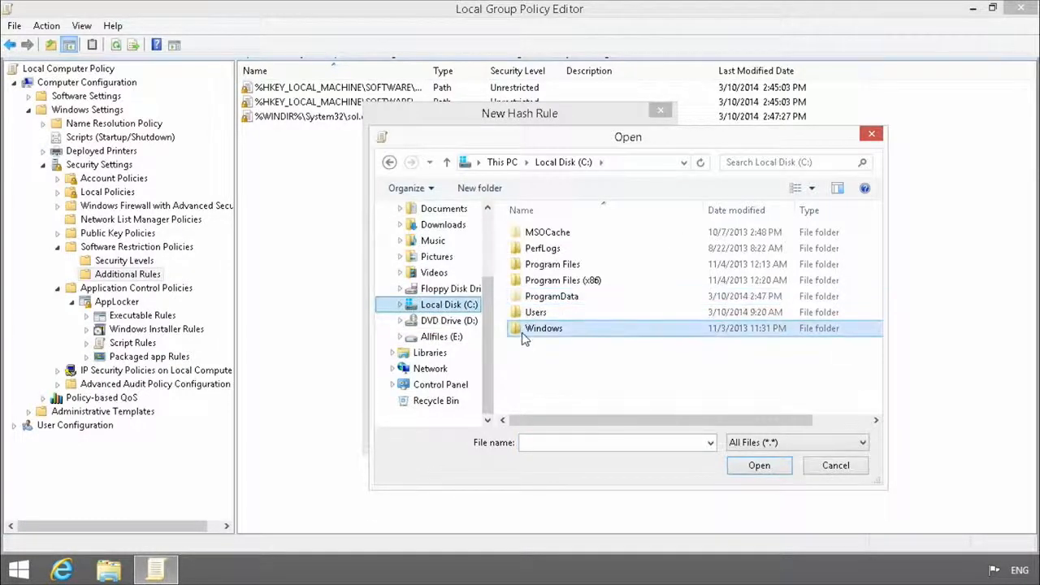
double_click(540, 328)
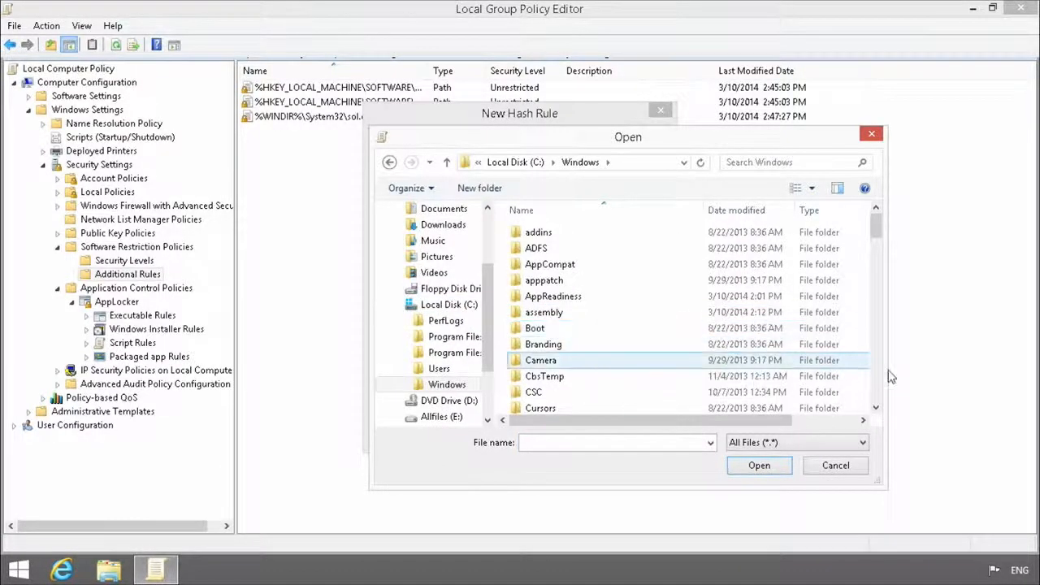
scroll(880, 382, down, 10)
scroll(878, 341, down, 8)
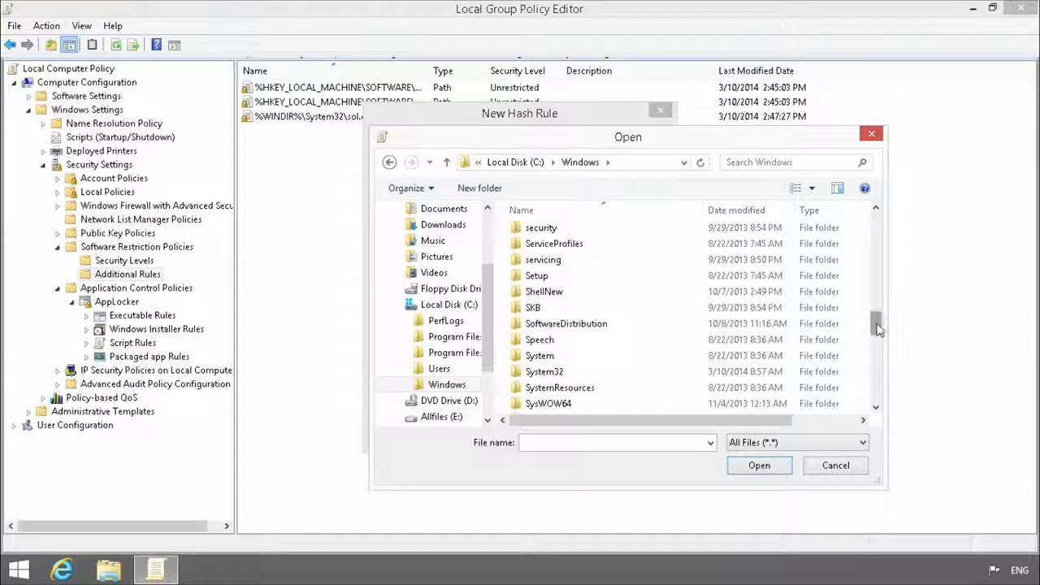
scroll(869, 333, up, 1)
click(553, 259)
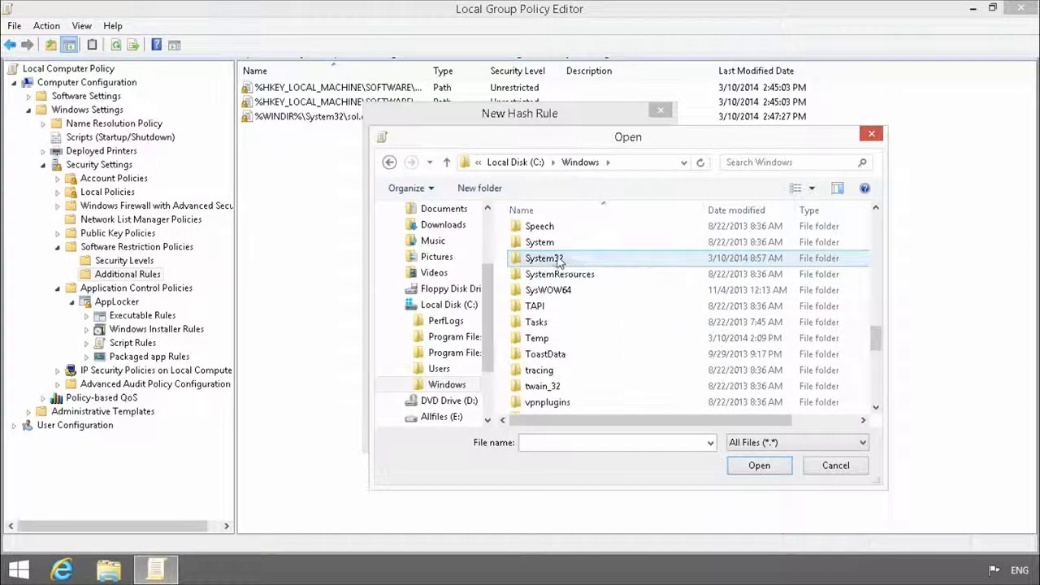
double_click(557, 260)
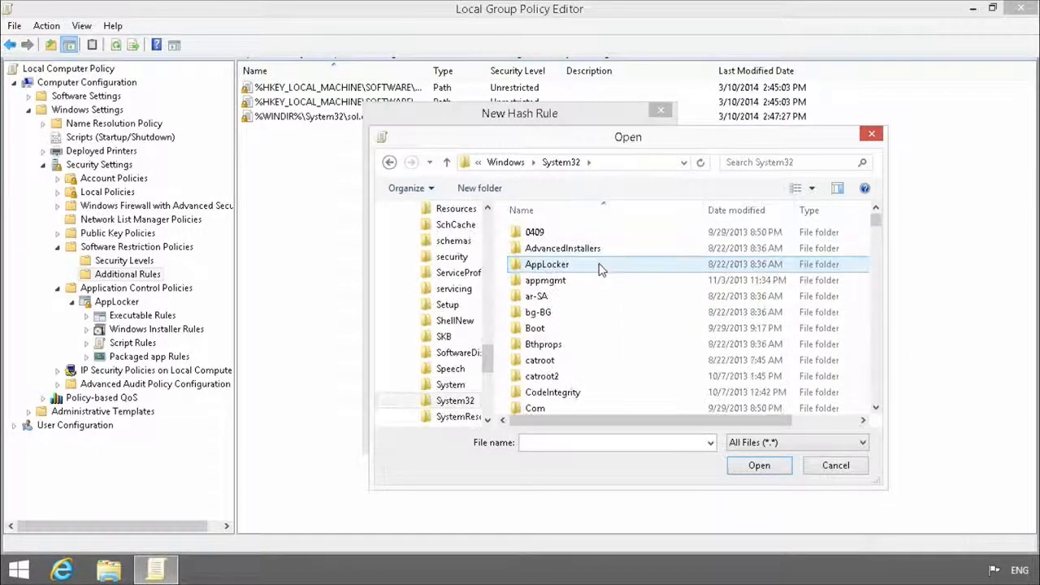
Select regedt32.exe as the file to hash and save the hash rule with the Disallowed security level.
drag(878, 227, 875, 349)
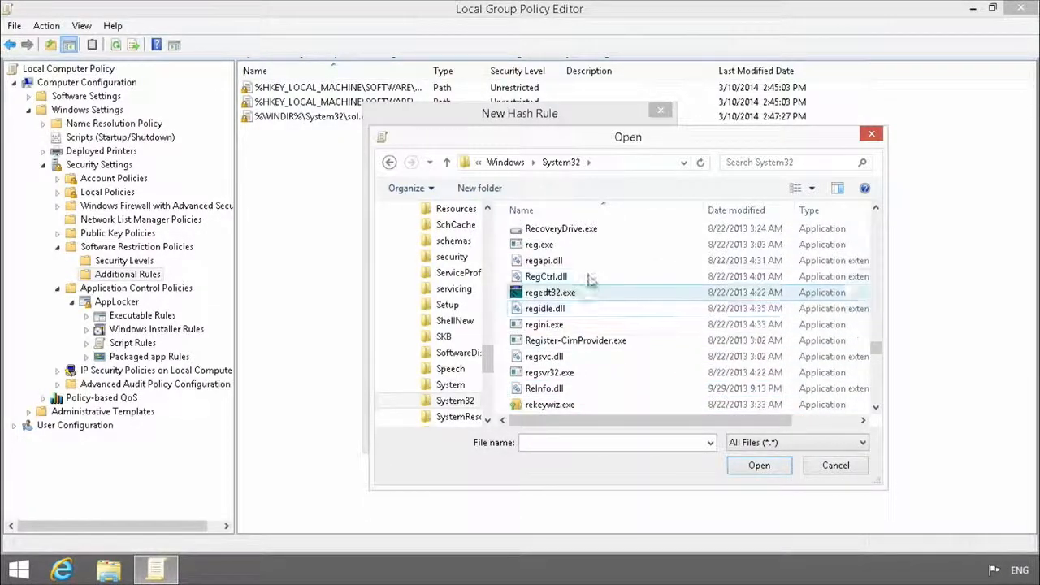
click(557, 292)
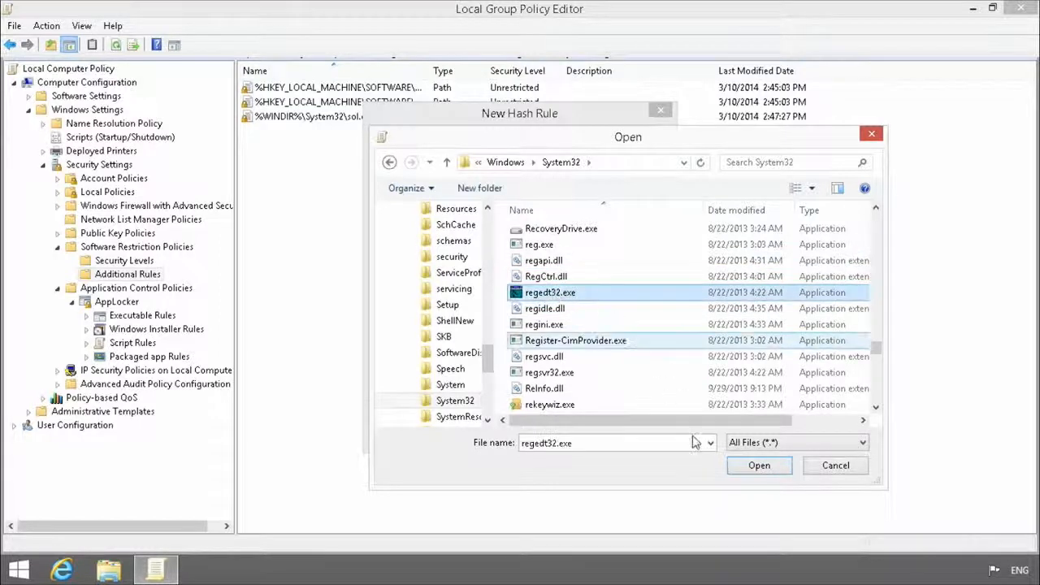
click(770, 469)
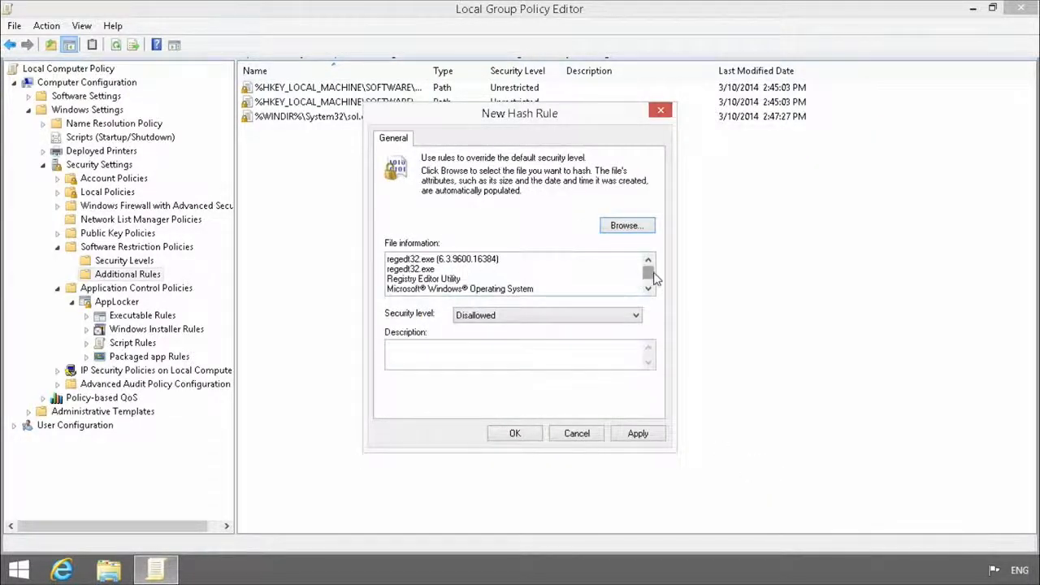
drag(650, 278, 647, 257)
click(637, 434)
click(501, 433)
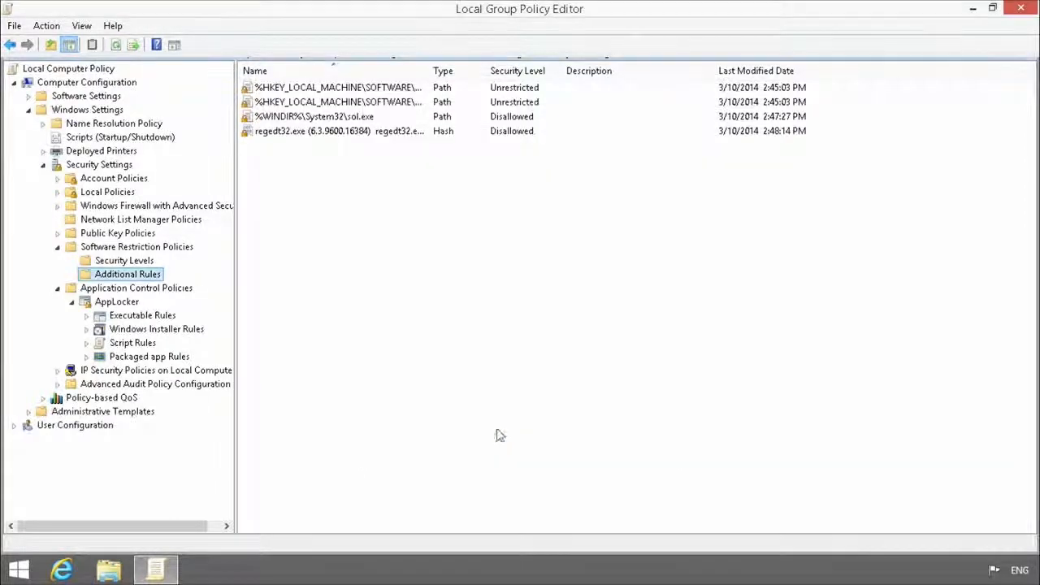
Examine the file information in the regedt32.exe hash rule's properties and close them without changes.
double_click(355, 135)
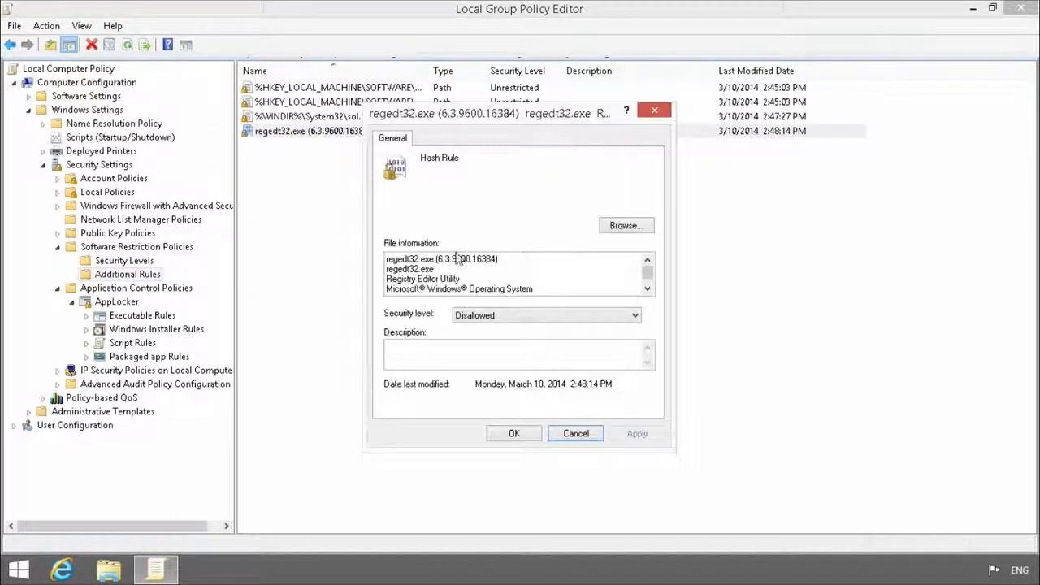
drag(431, 260, 386, 259)
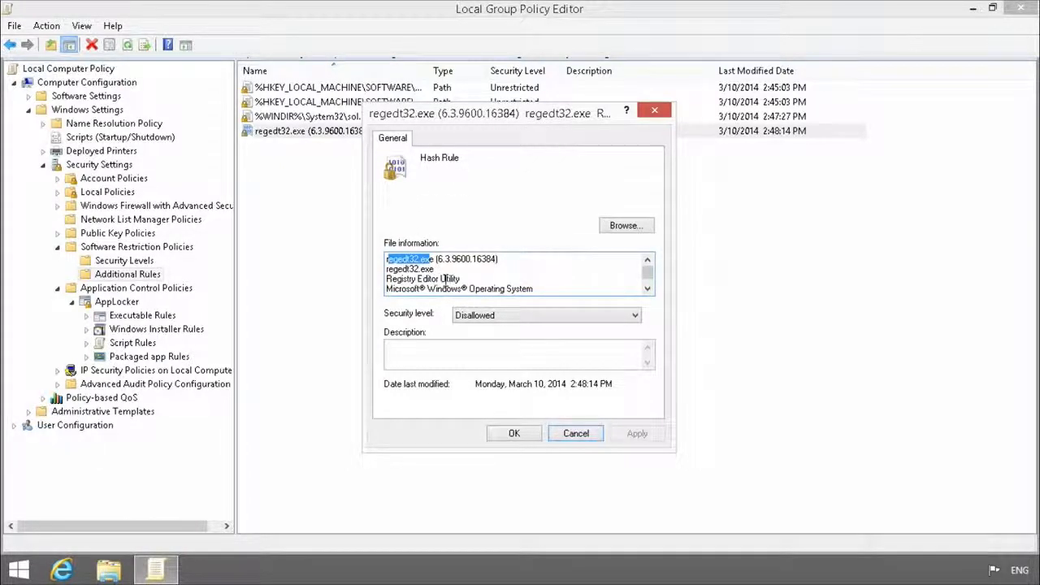
click(572, 437)
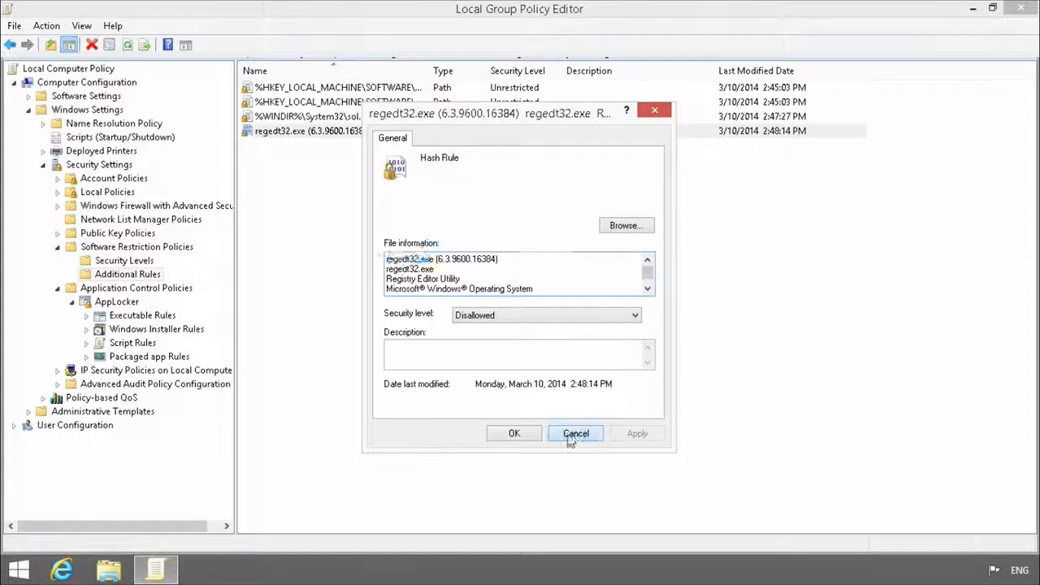
Look at the settings for a new certificate rule in Additional Rules and close them without creating one.
right_click(153, 276)
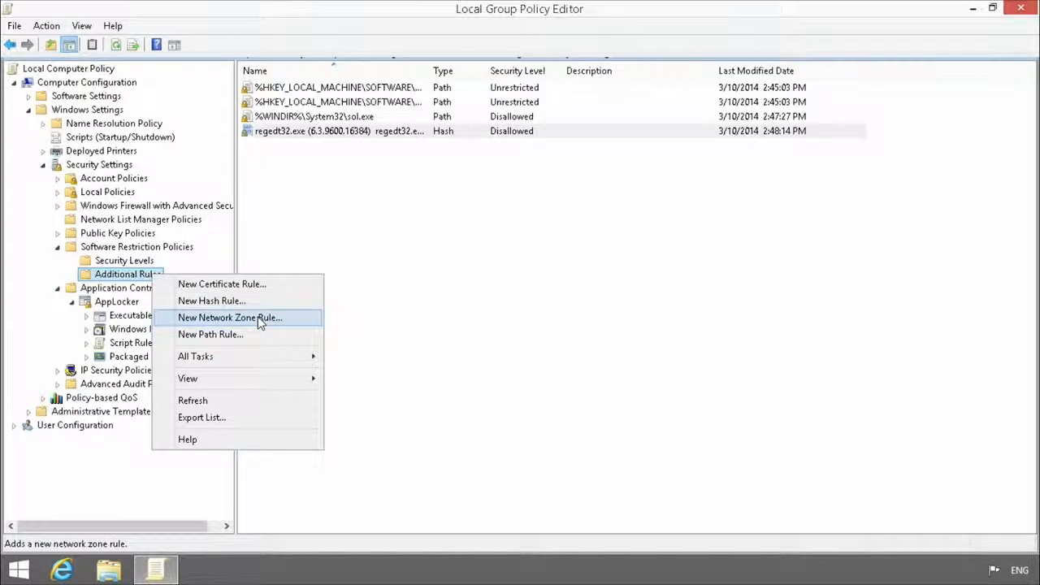
click(291, 286)
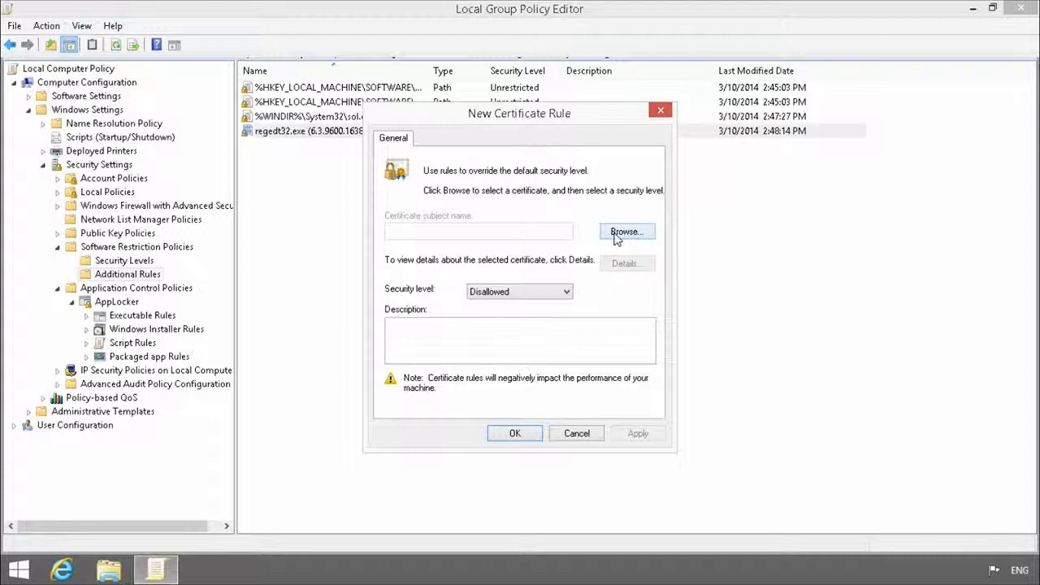
click(573, 436)
Delete the sol.exe path rule and the regedt32.exe hash rule from the Additional Rules.
drag(337, 186, 299, 116)
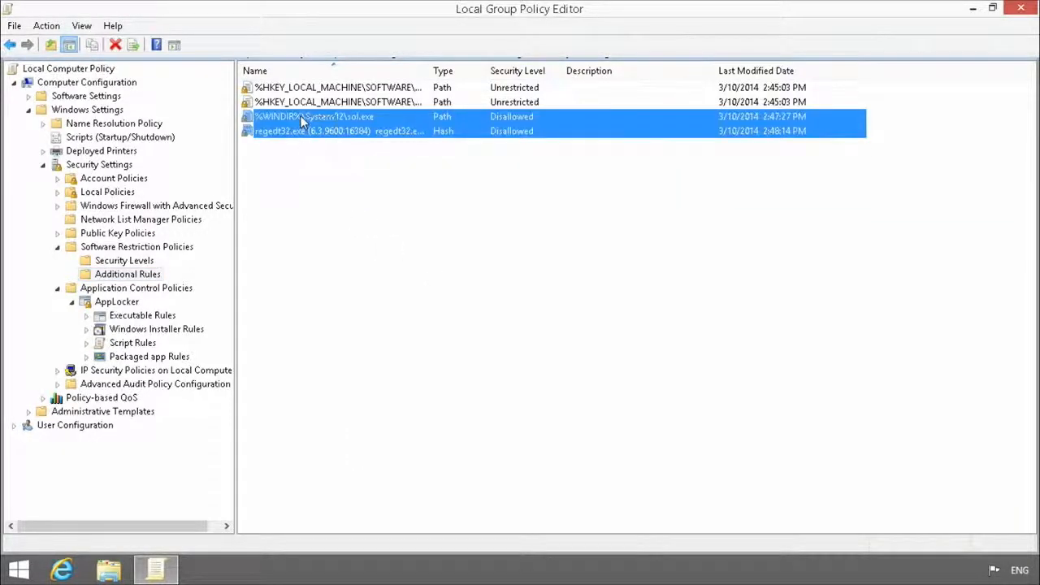
right_click(300, 116)
click(341, 128)
click(532, 342)
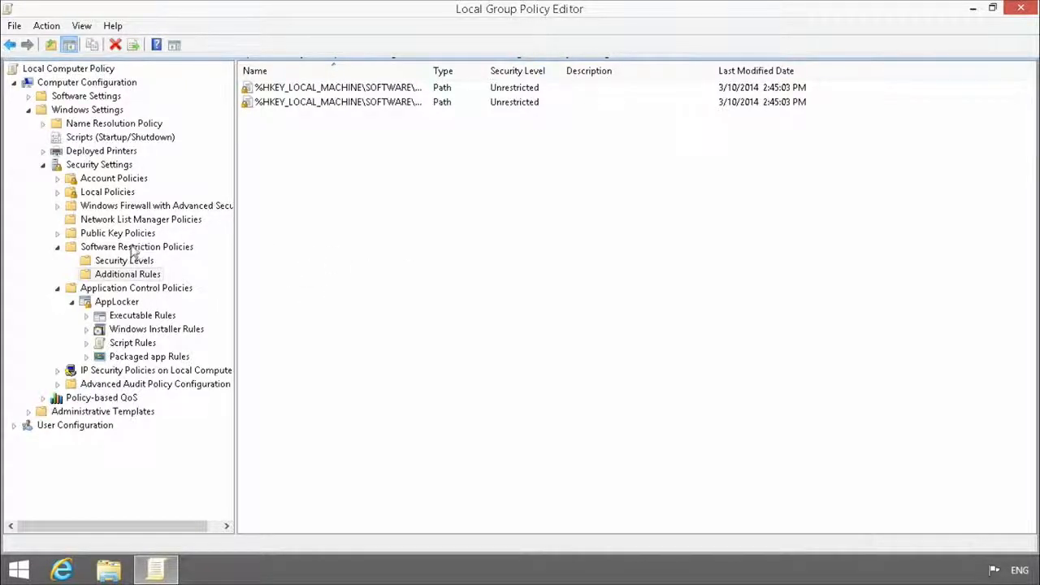
View Application Control Policies and AppLocker, and open AppLocker's Executable Rules.
right_click(160, 278)
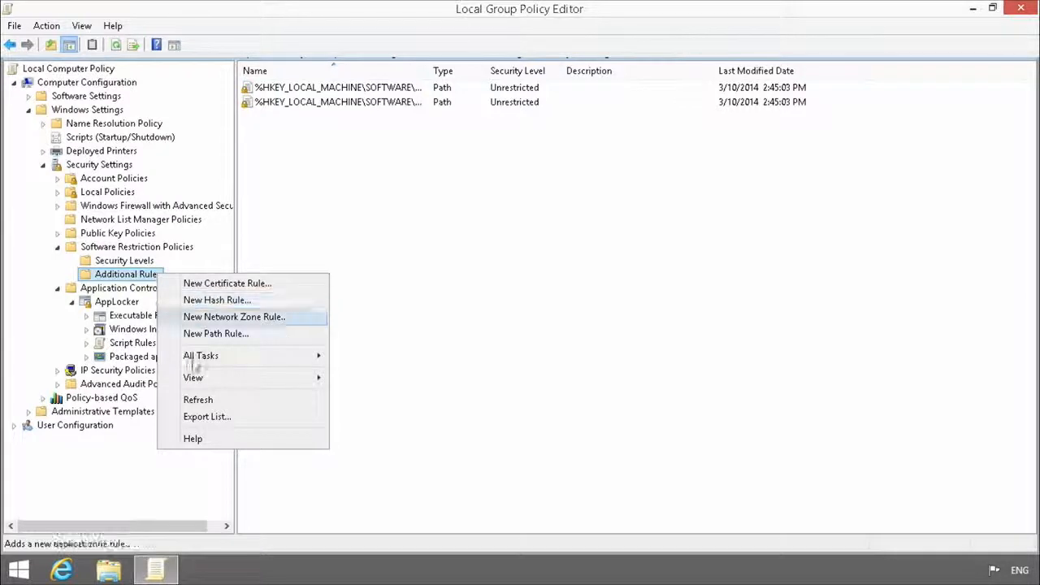
click(134, 287)
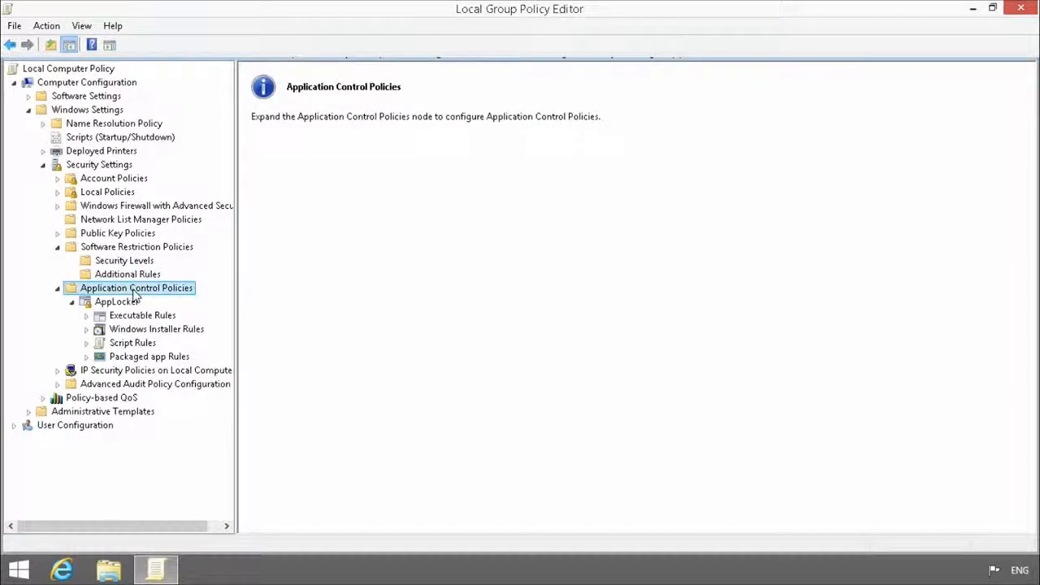
click(118, 302)
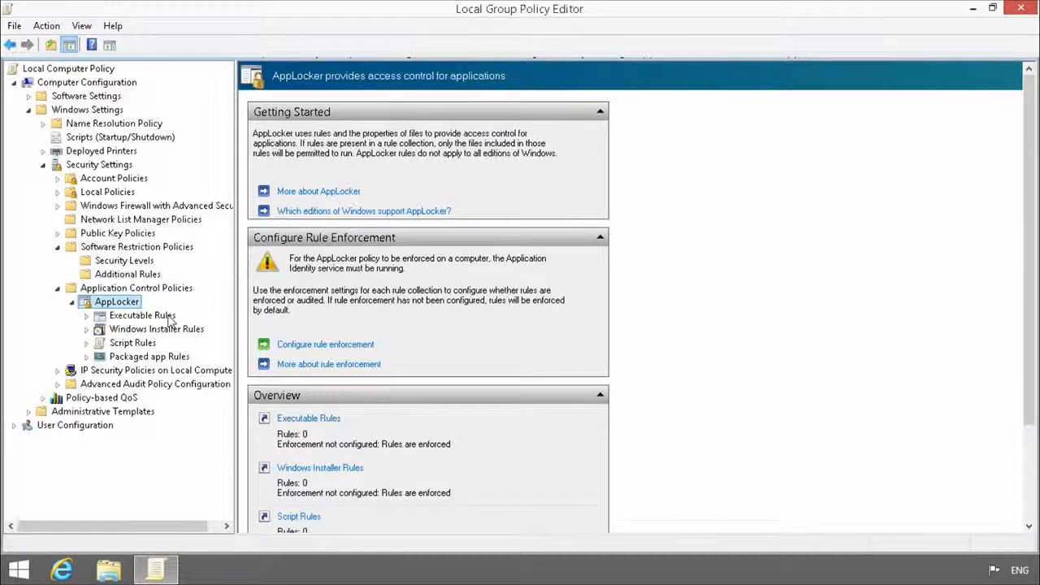
click(166, 318)
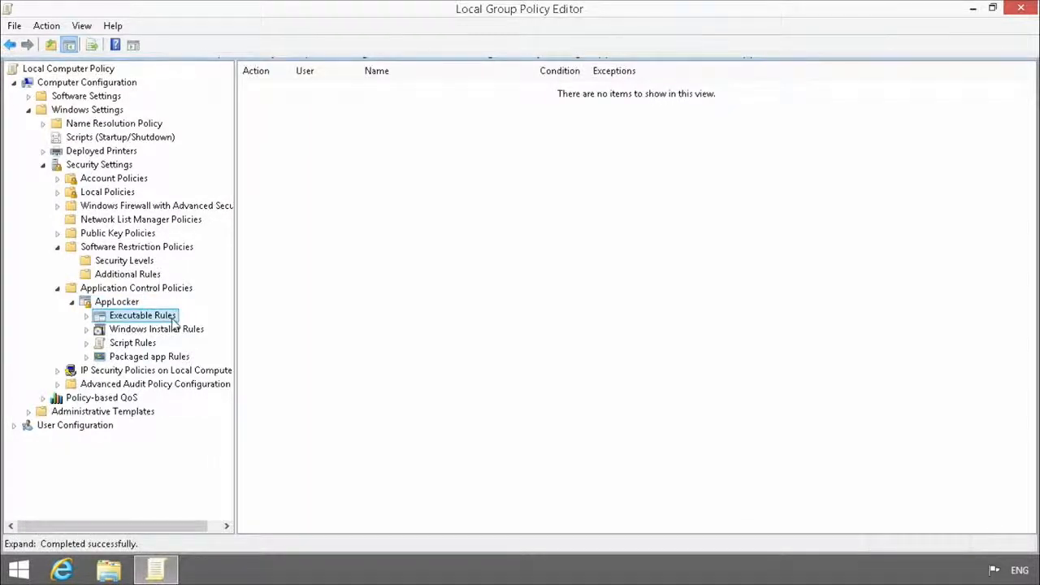
View AppLocker's Windows Installer Rules, Script Rules and Packaged app Rules.
right_click(173, 321)
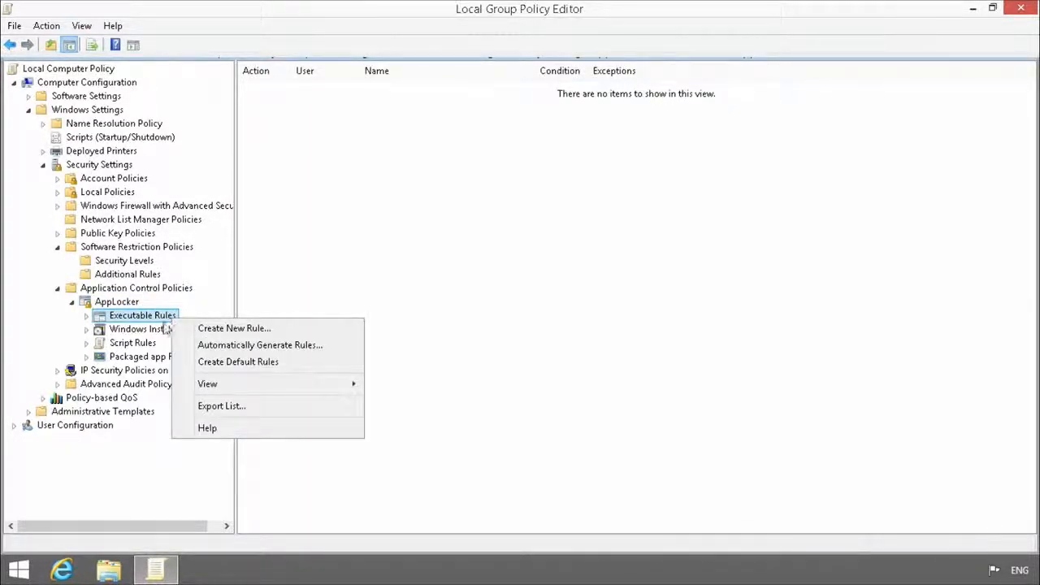
click(159, 337)
click(163, 331)
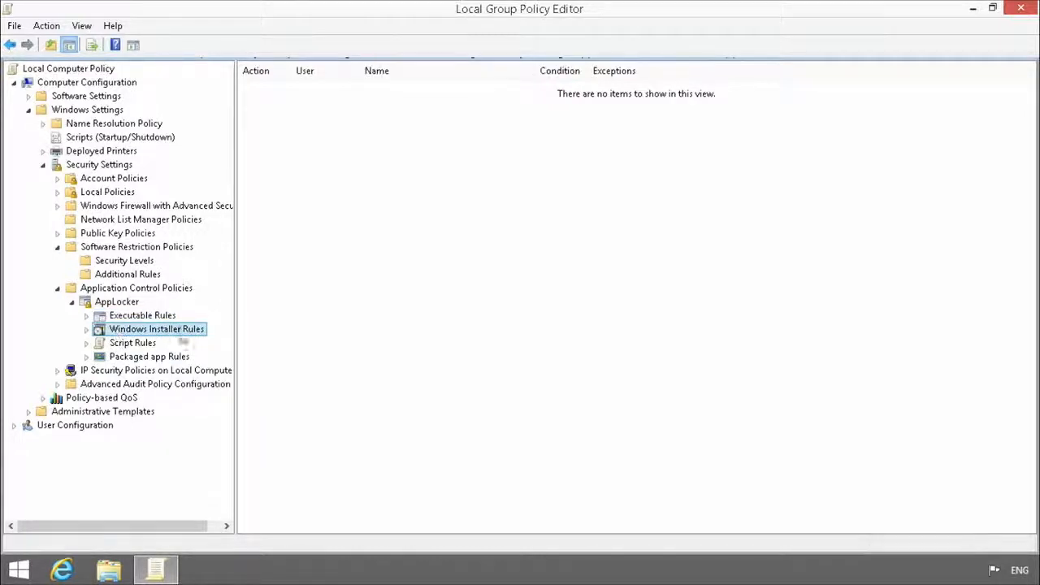
click(132, 343)
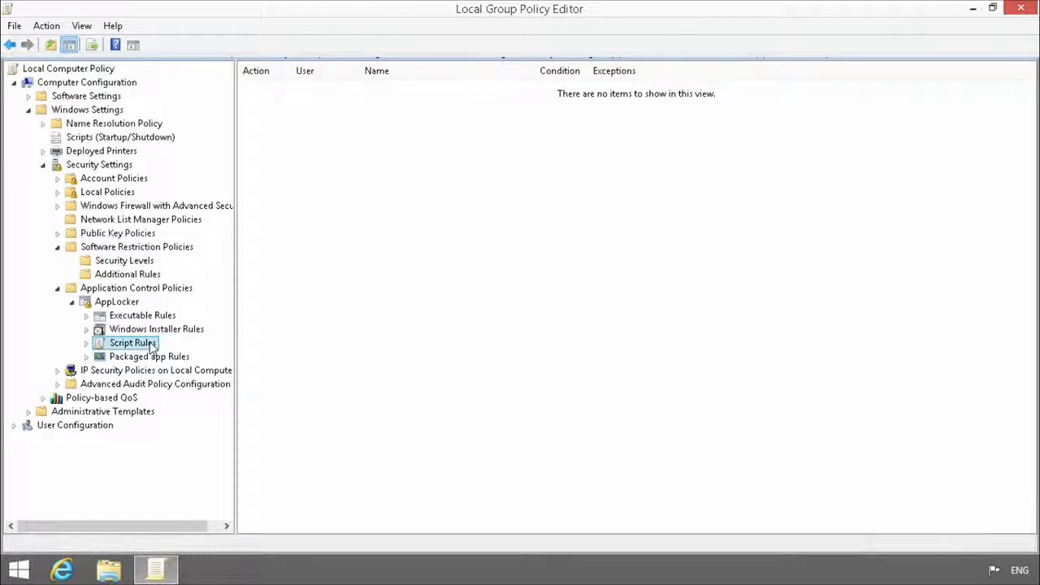
click(161, 358)
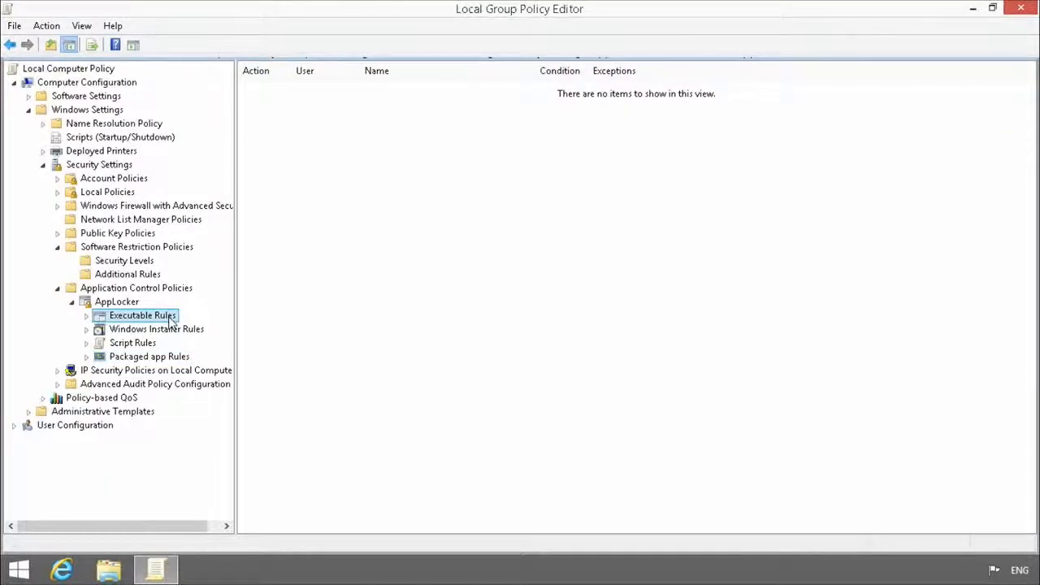
Create the default executable rules in AppLocker and fit the User and Name columns to their contents.
right_click(170, 320)
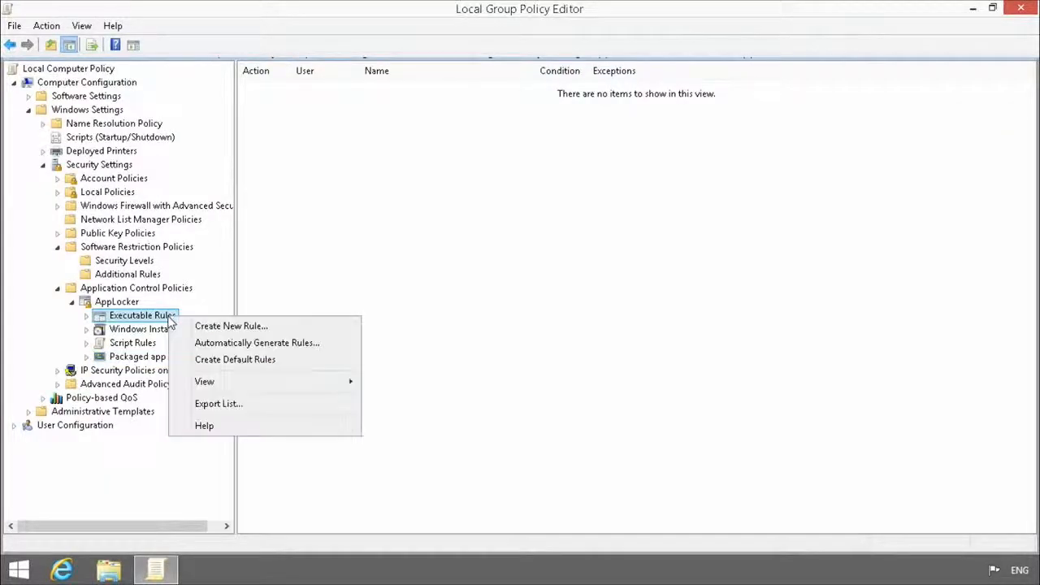
click(290, 368)
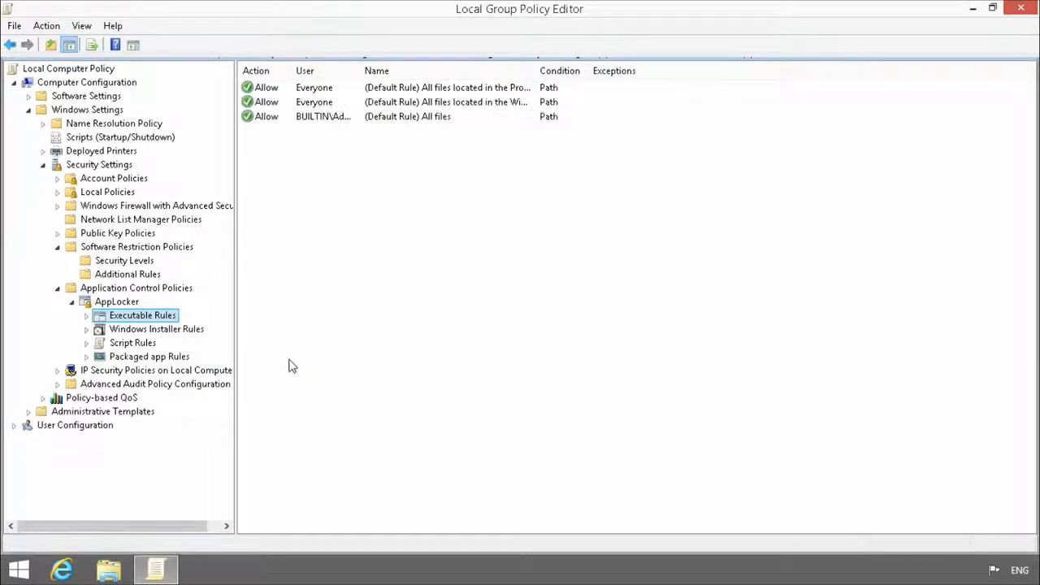
double_click(360, 74)
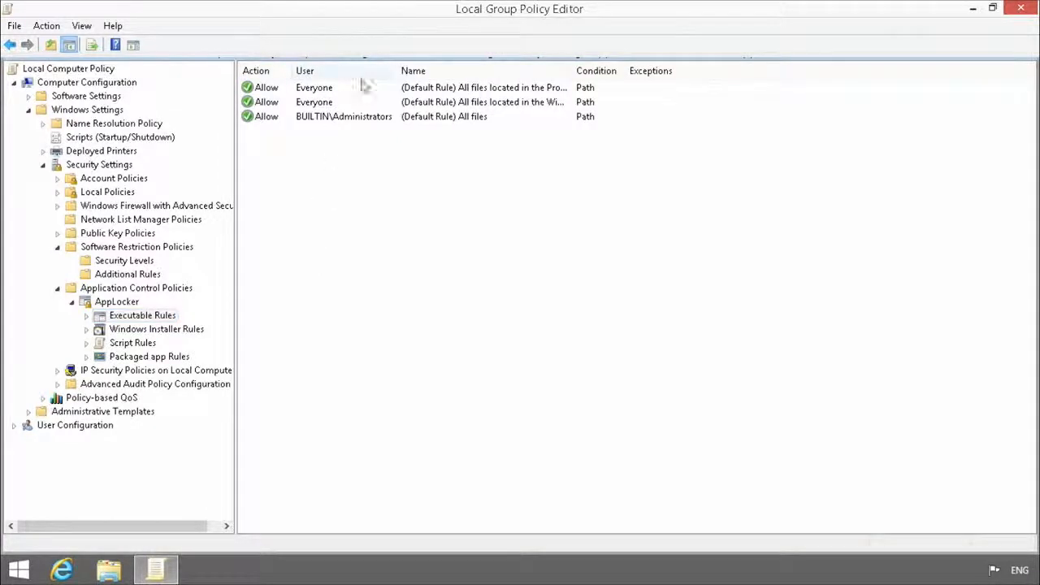
double_click(573, 65)
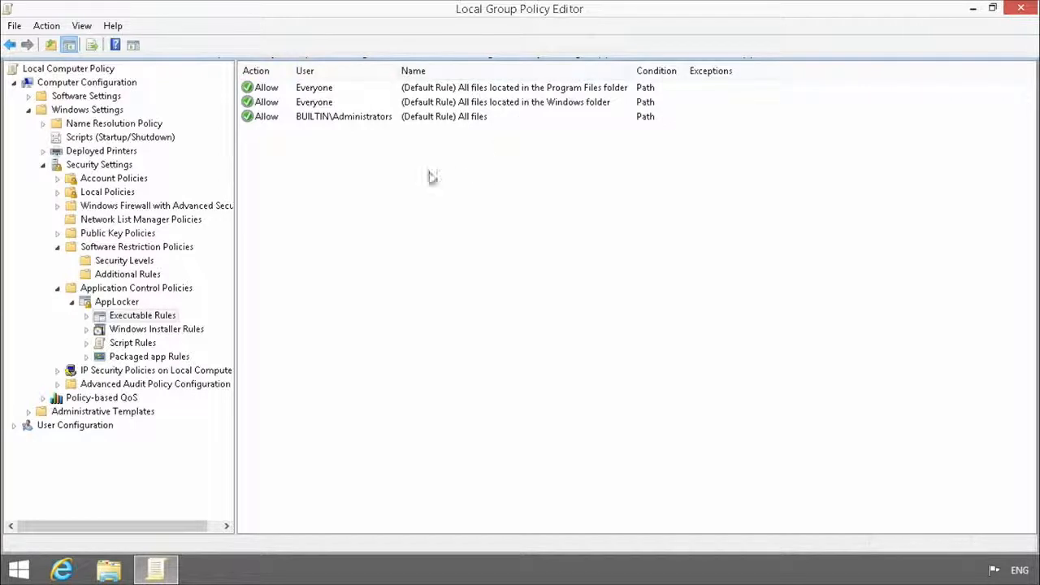
Examine the default executable rules for the Program Files folder, the Windows folder and the administrators' access to all files.
click(268, 87)
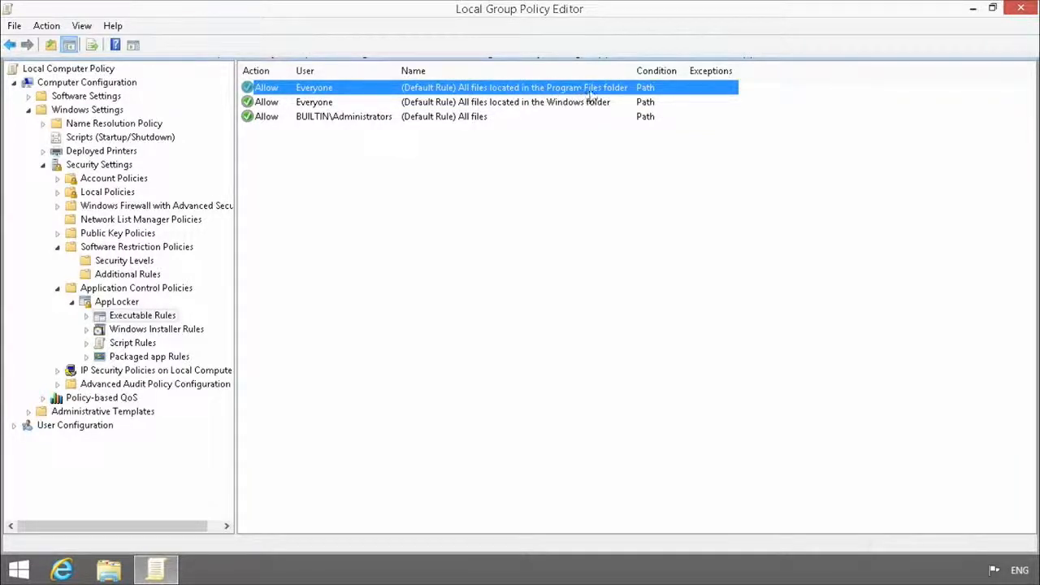
click(355, 99)
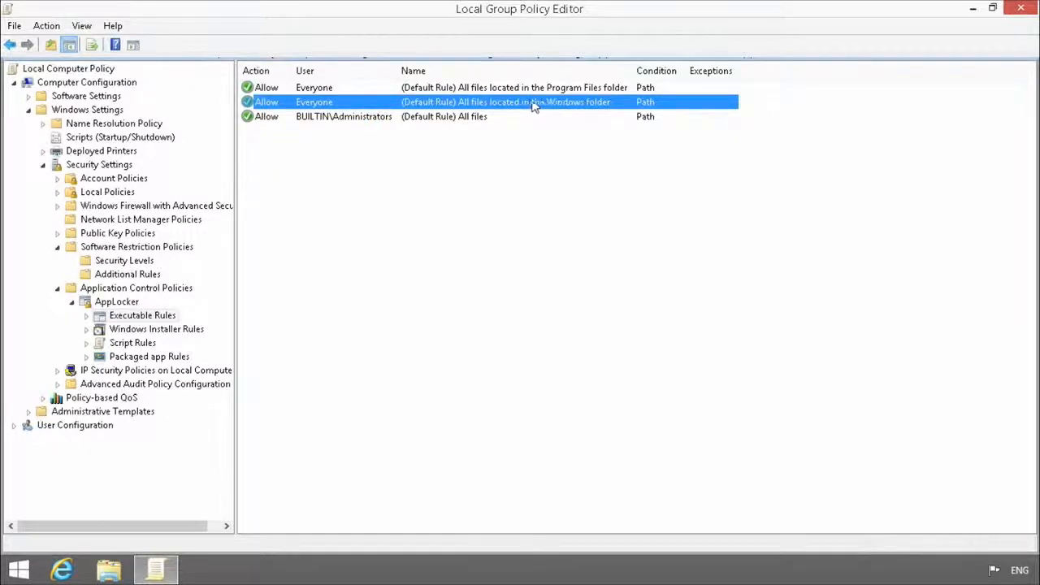
click(348, 143)
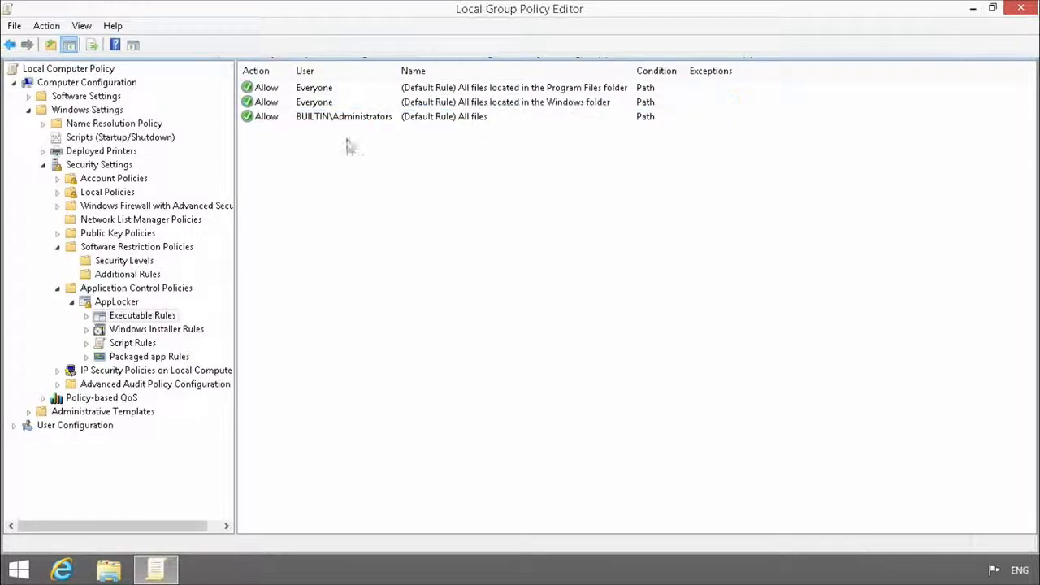
click(350, 119)
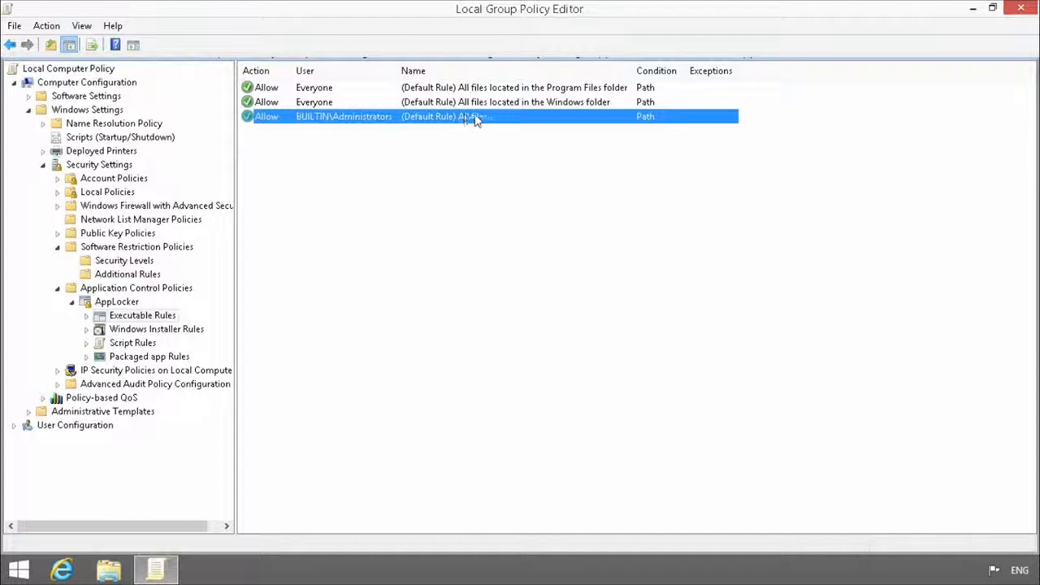
click(308, 188)
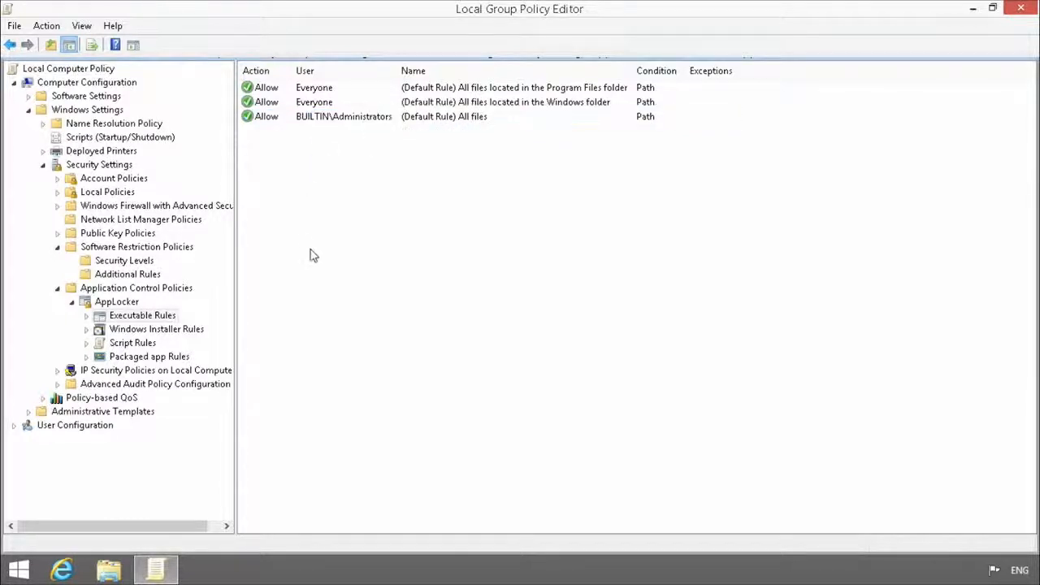
Select all the default executable rules together and look at the commands available for them, without deleting any.
click(297, 116)
key(ctrl+a)
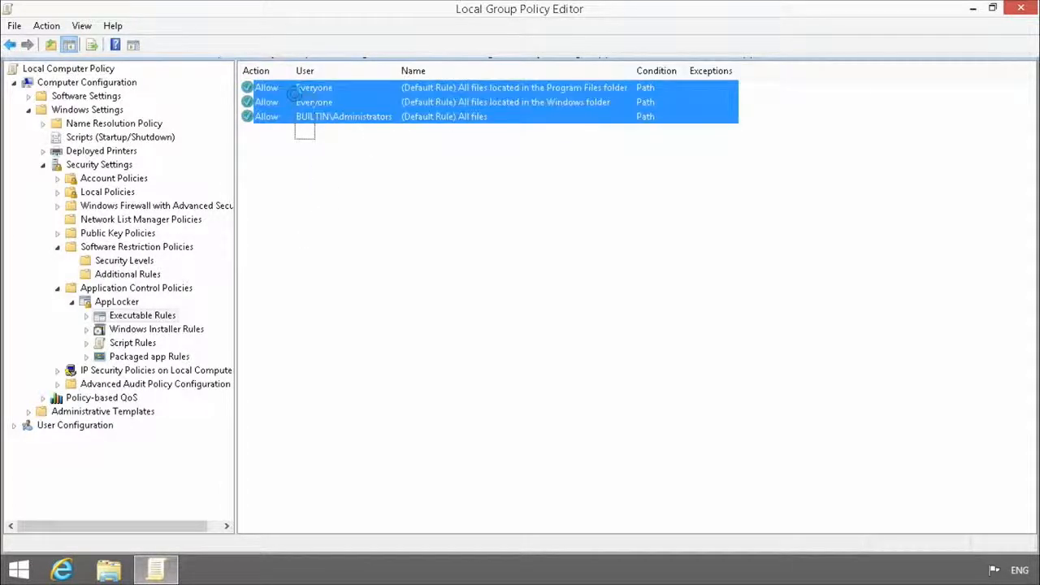
click(297, 163)
click(302, 117)
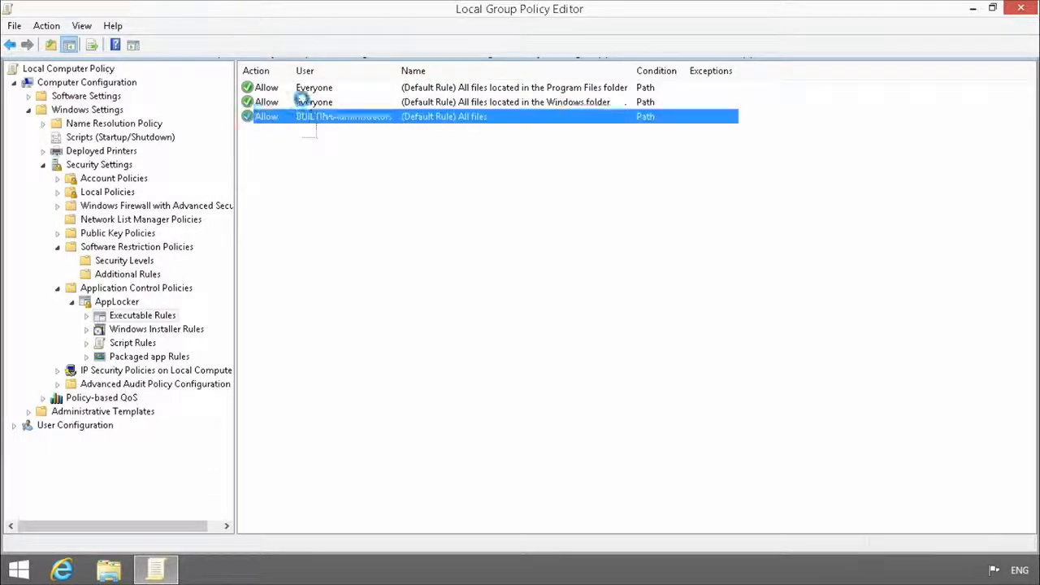
key(ctrl+a)
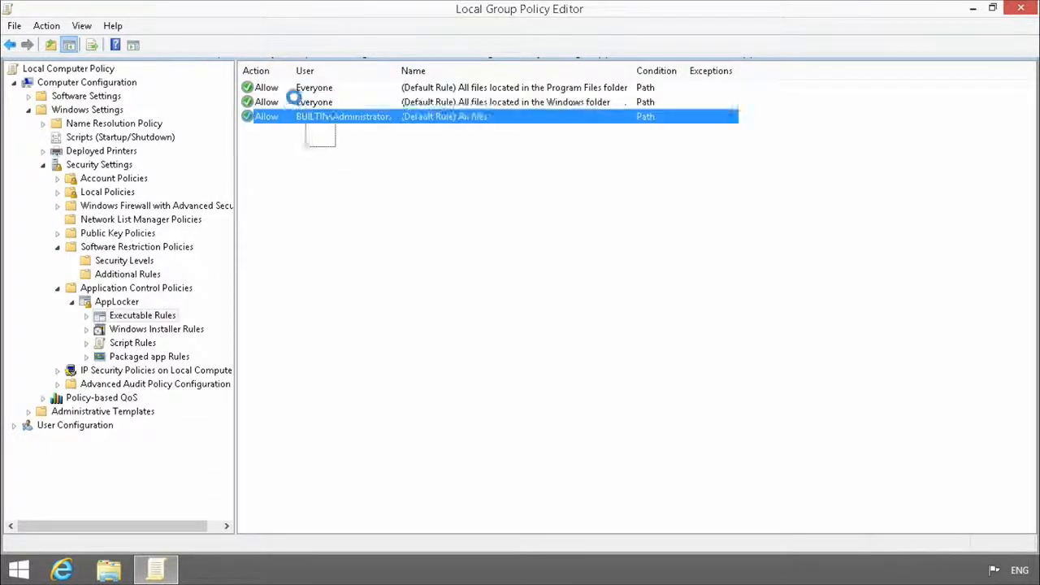
drag(294, 96, 291, 89)
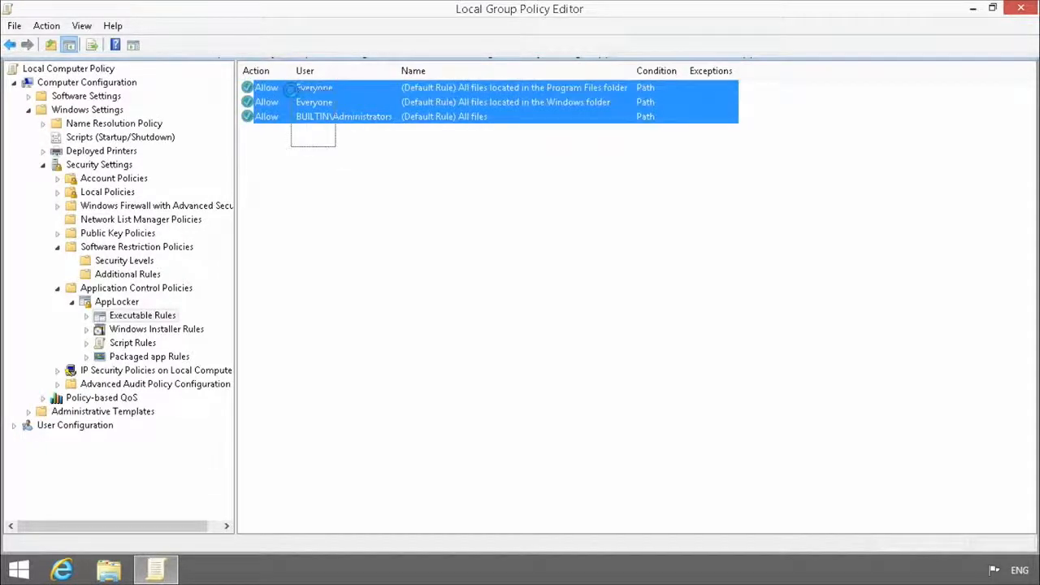
right_click(168, 320)
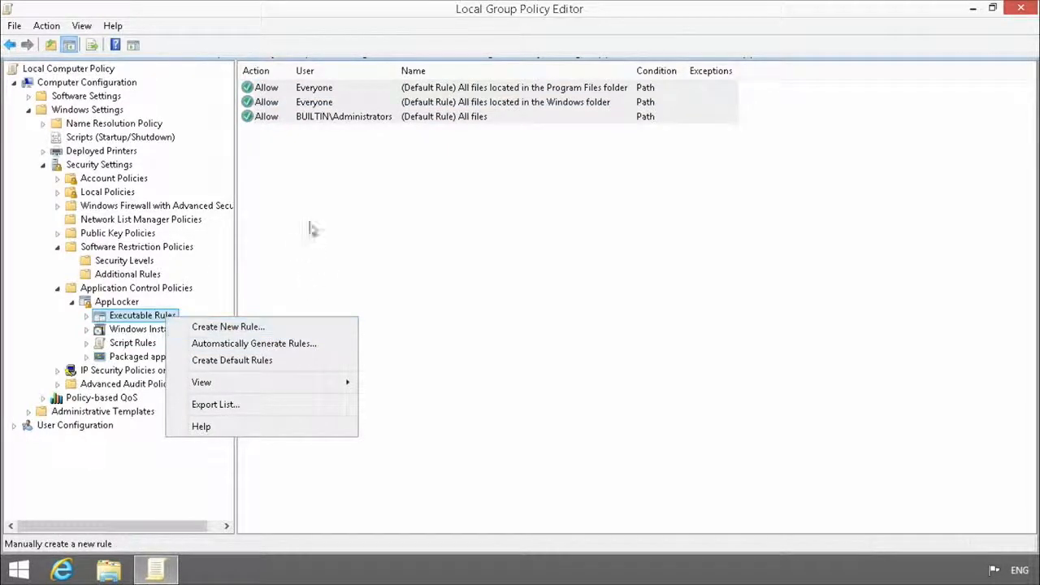
click(284, 180)
drag(283, 176, 266, 86)
right_click(266, 92)
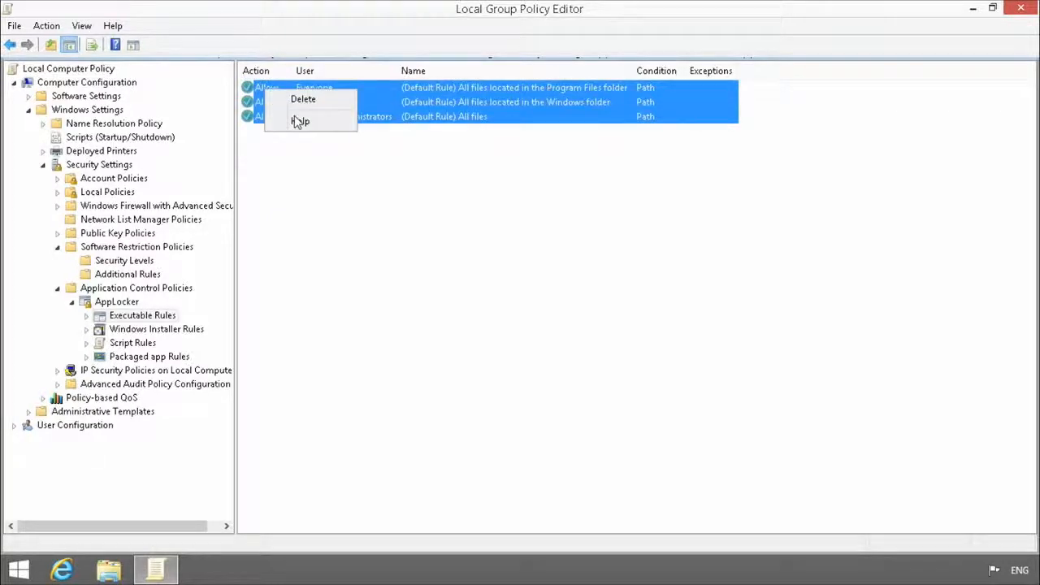
click(272, 205)
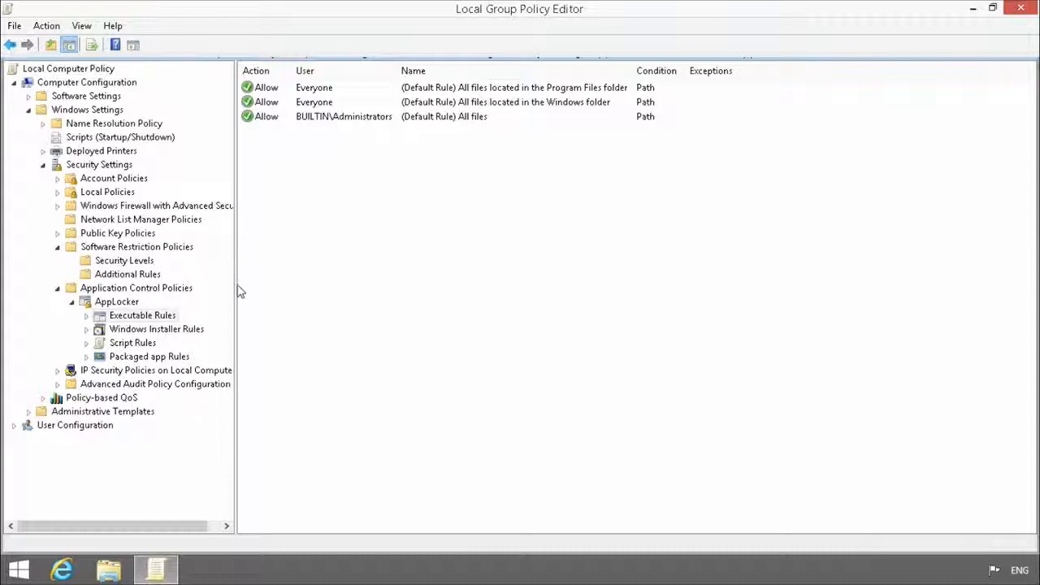
Start a new executable rule with the Deny action applied to the ADATUM\Marketing group.
right_click(167, 318)
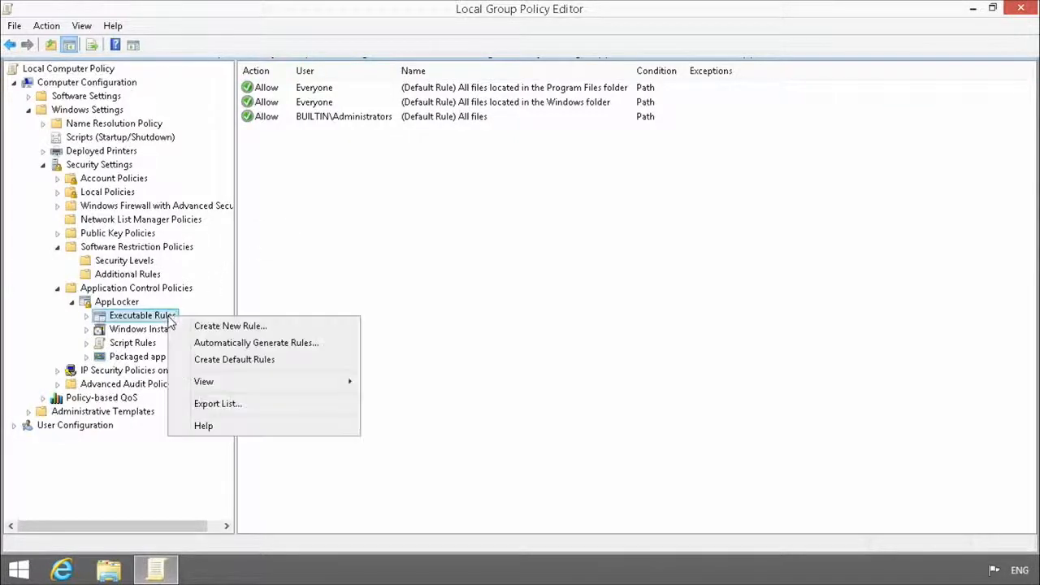
click(268, 333)
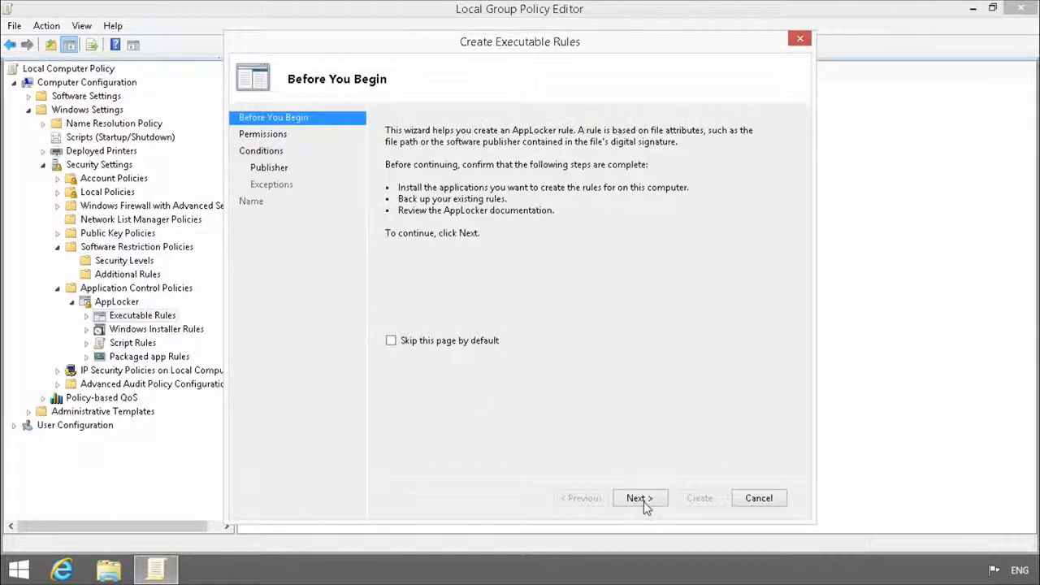
click(642, 499)
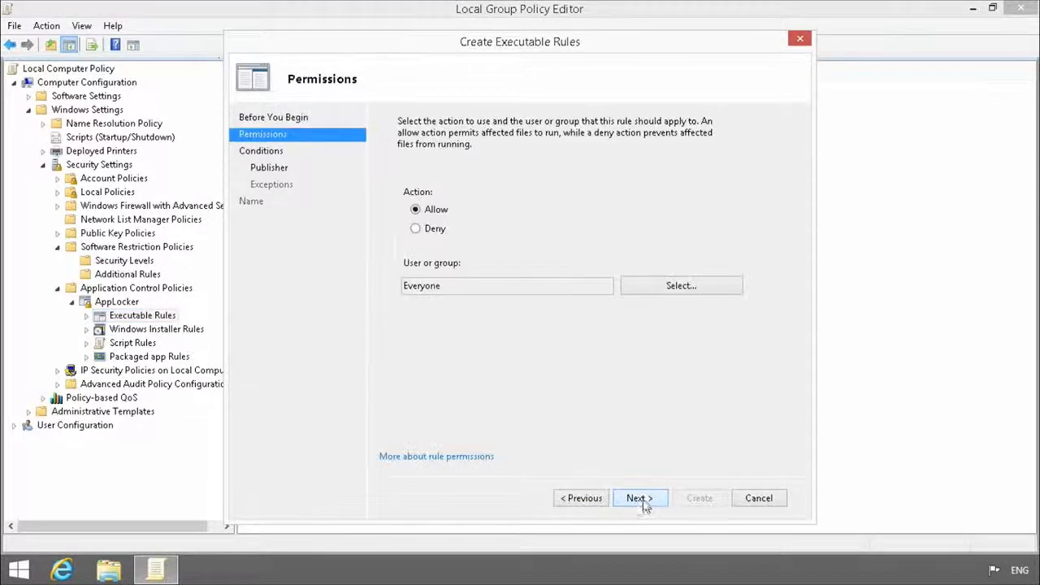
click(417, 231)
click(659, 286)
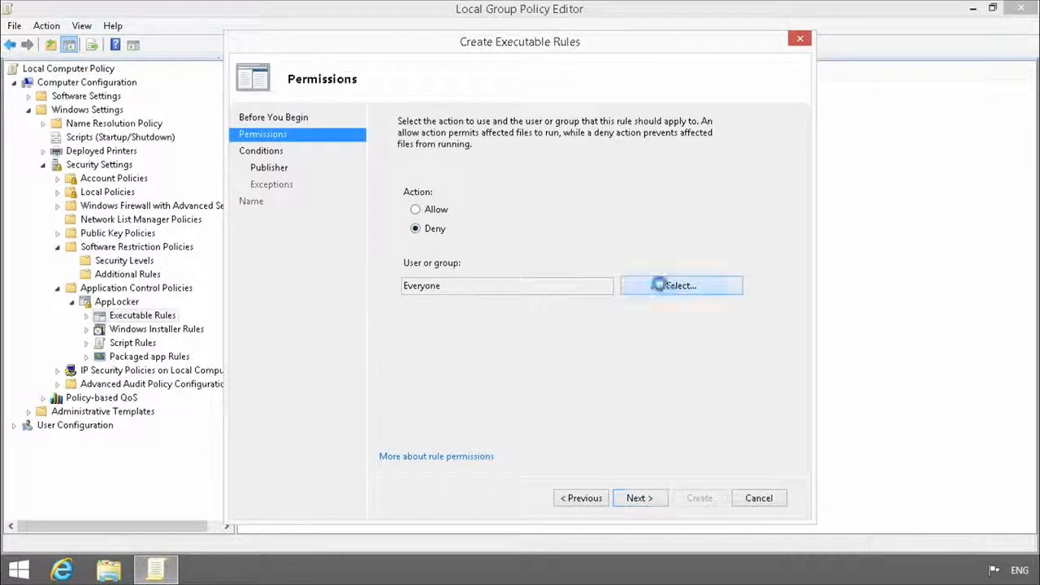
text(mail)
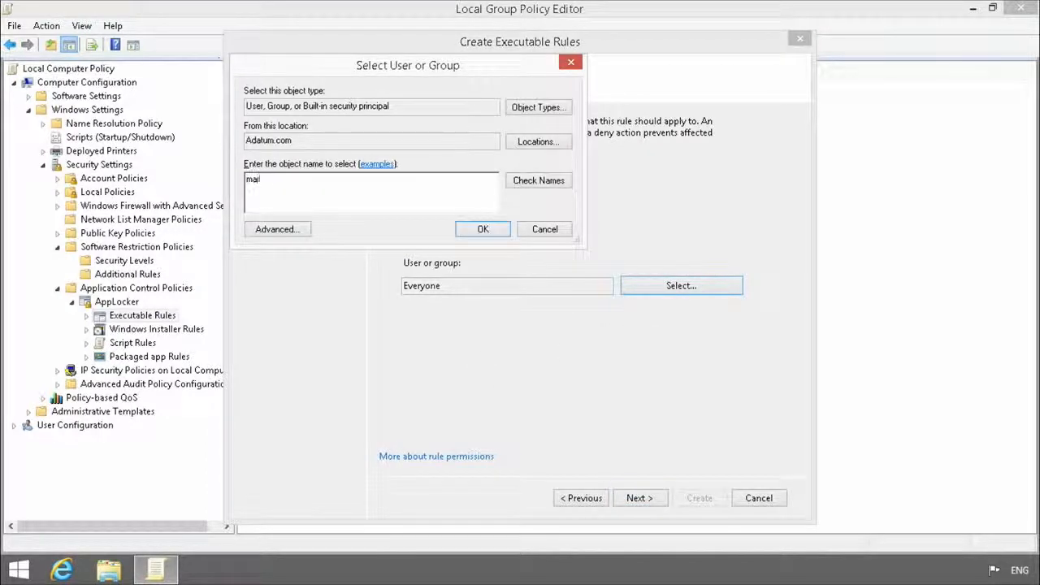
key(Return)
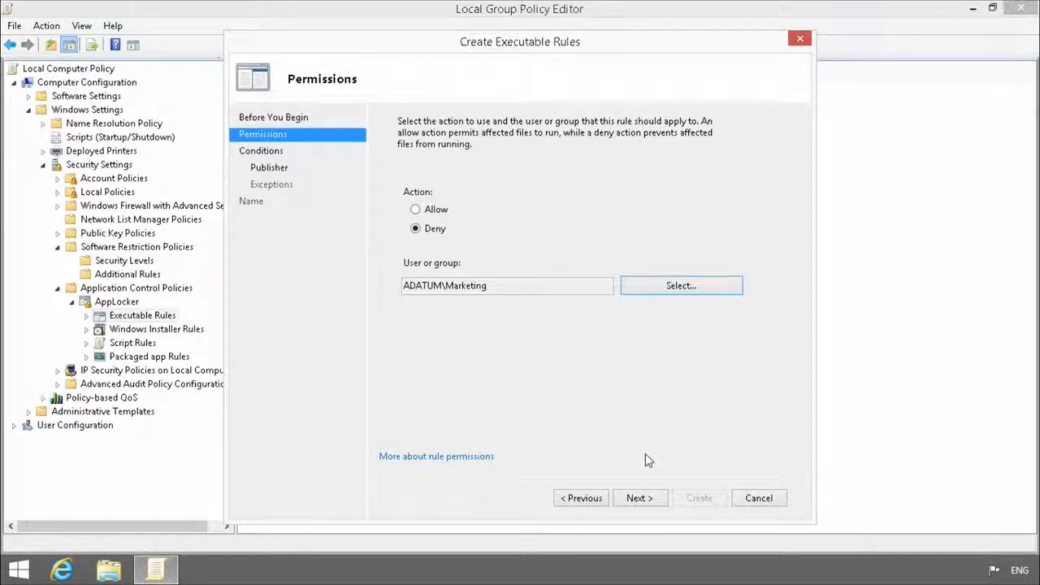
drag(447, 285, 522, 287)
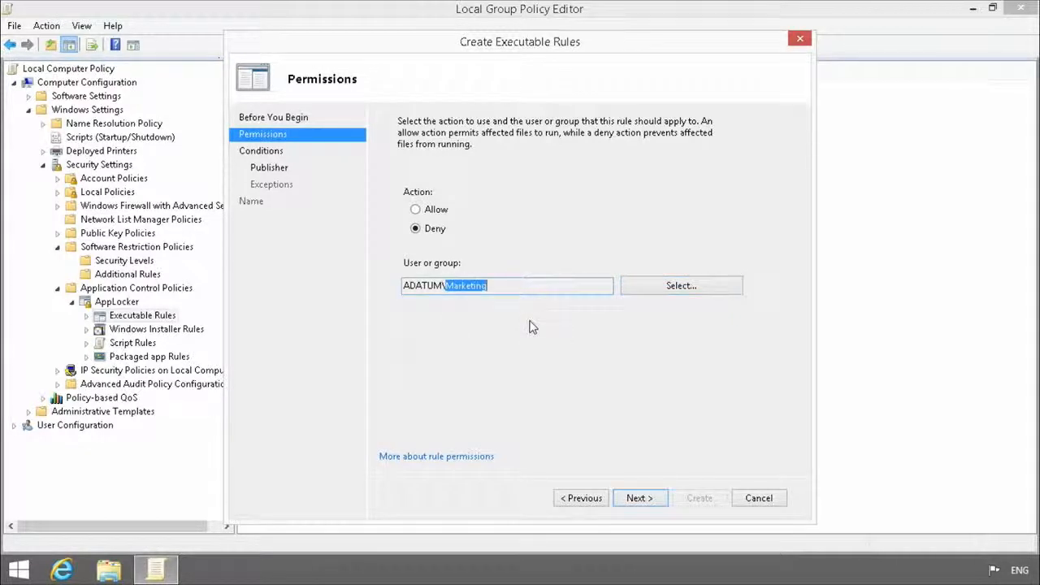
click(430, 231)
click(640, 499)
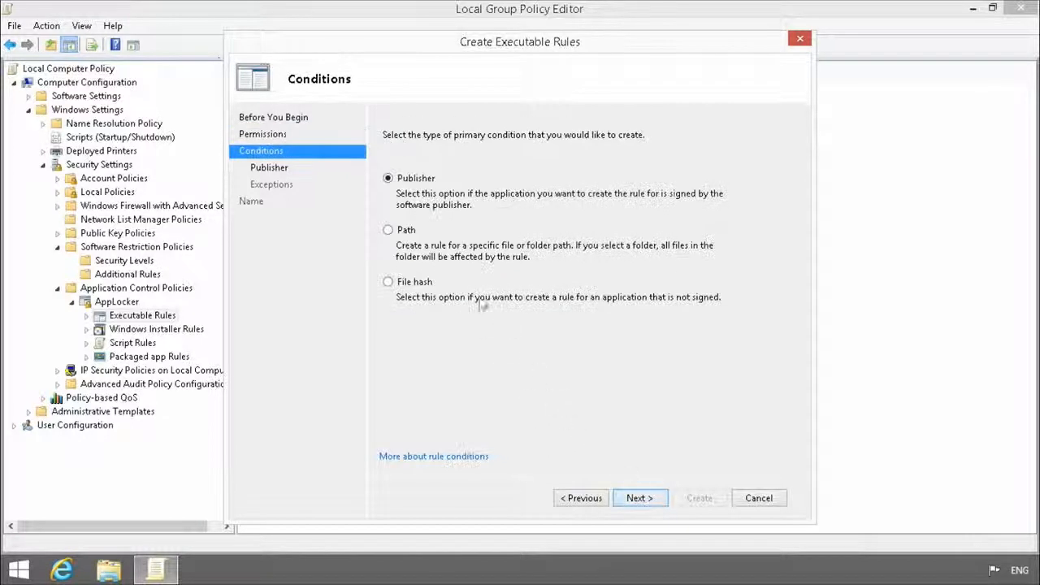
Look at the File hash and Publisher conditions, and choose Path as the new rule's primary condition.
click(406, 233)
click(389, 283)
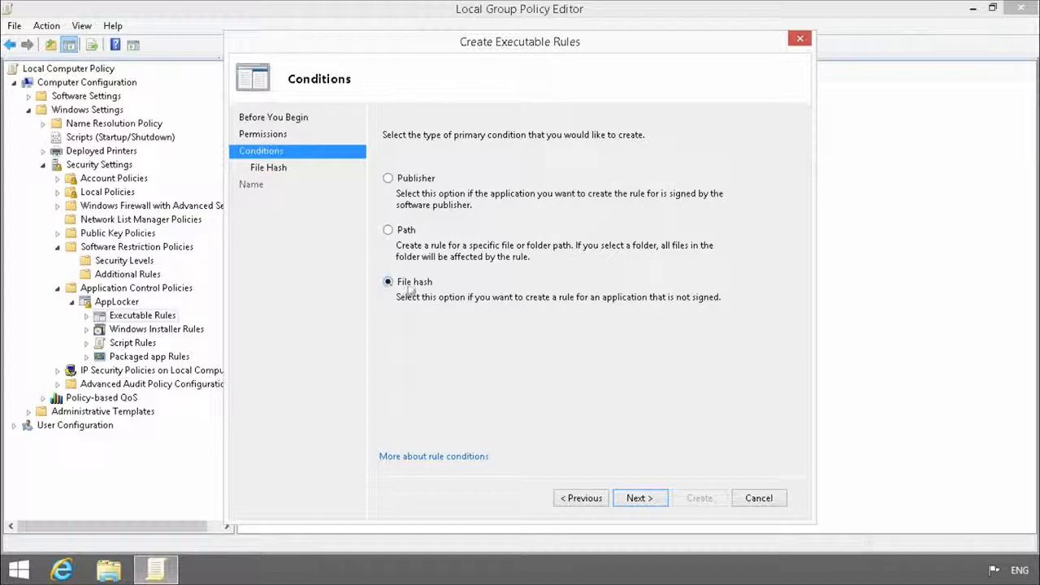
click(389, 179)
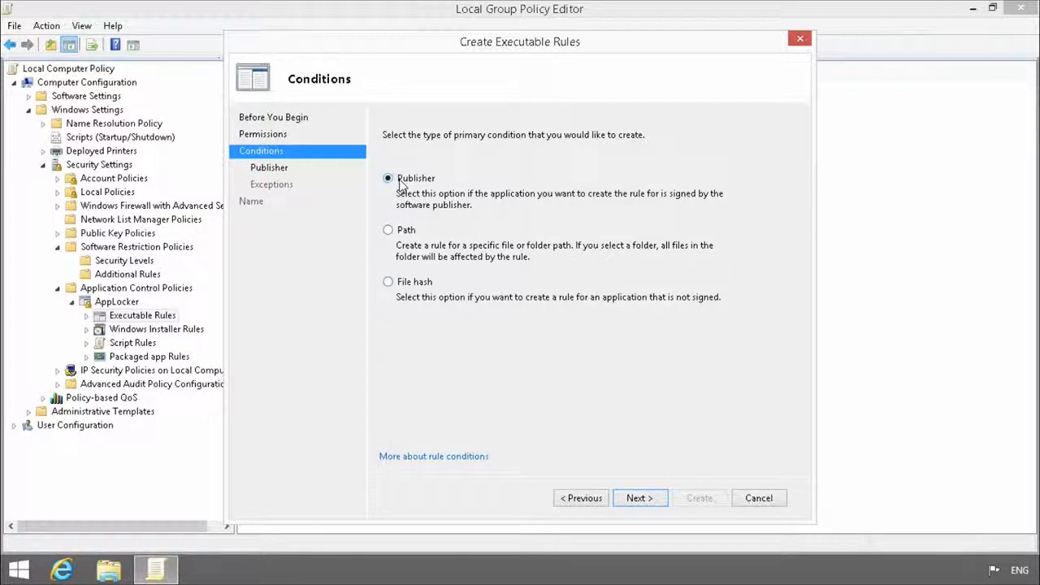
click(388, 231)
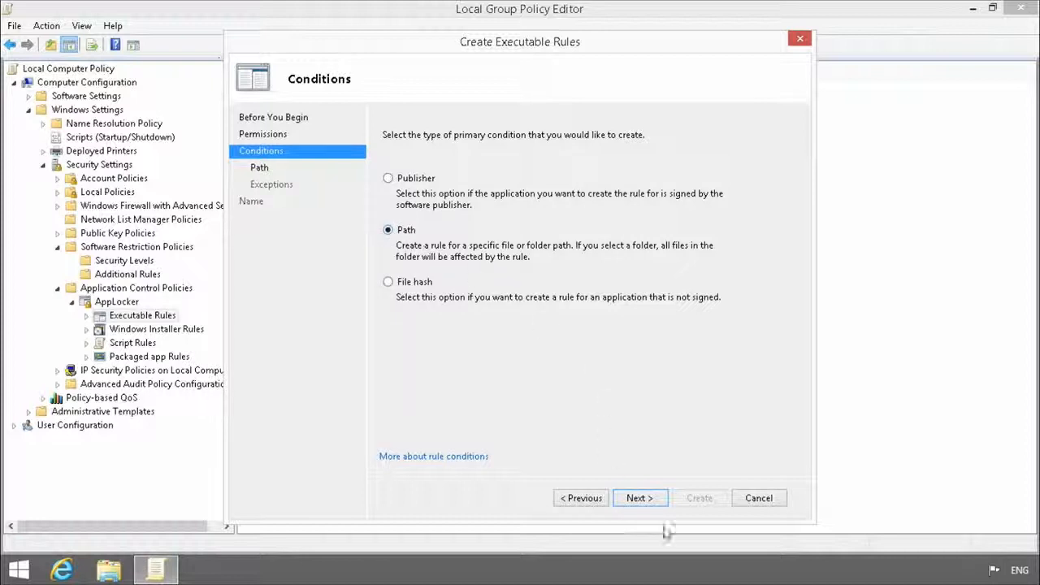
click(646, 502)
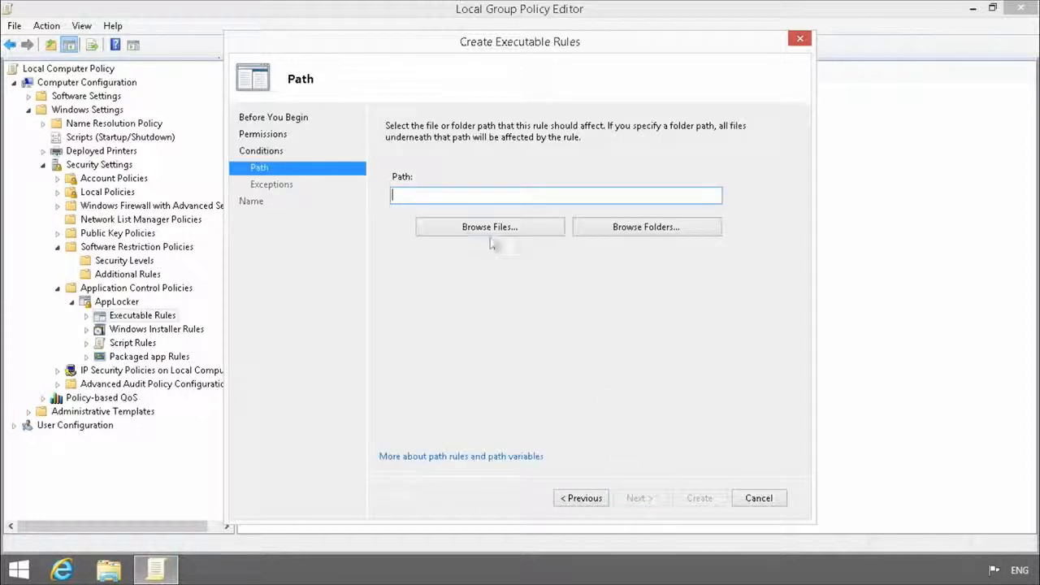
Set the deny rule's path to regedit.exe in the Windows folder and continue to its exceptions.
click(514, 230)
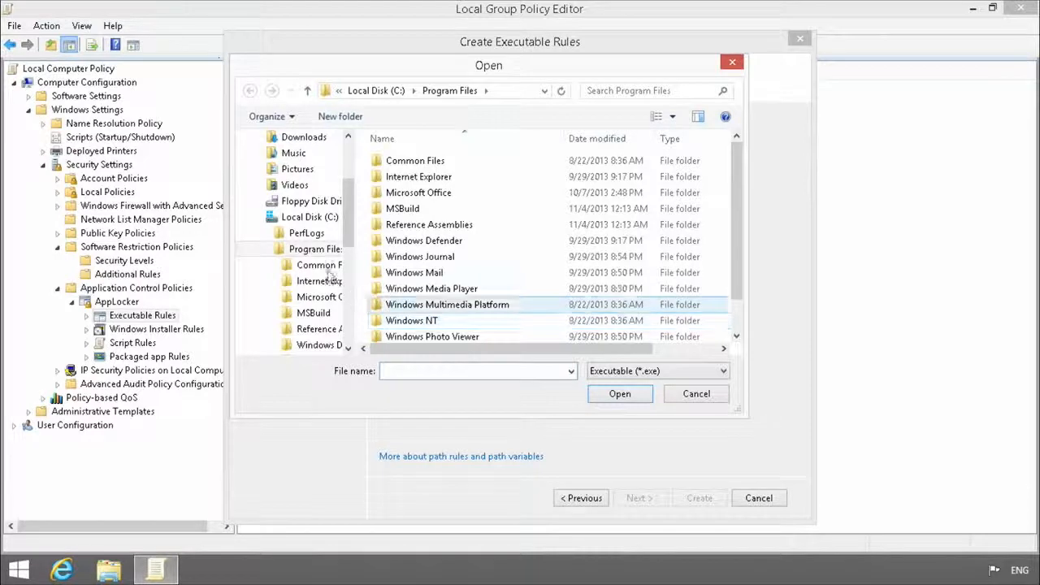
click(312, 218)
double_click(399, 225)
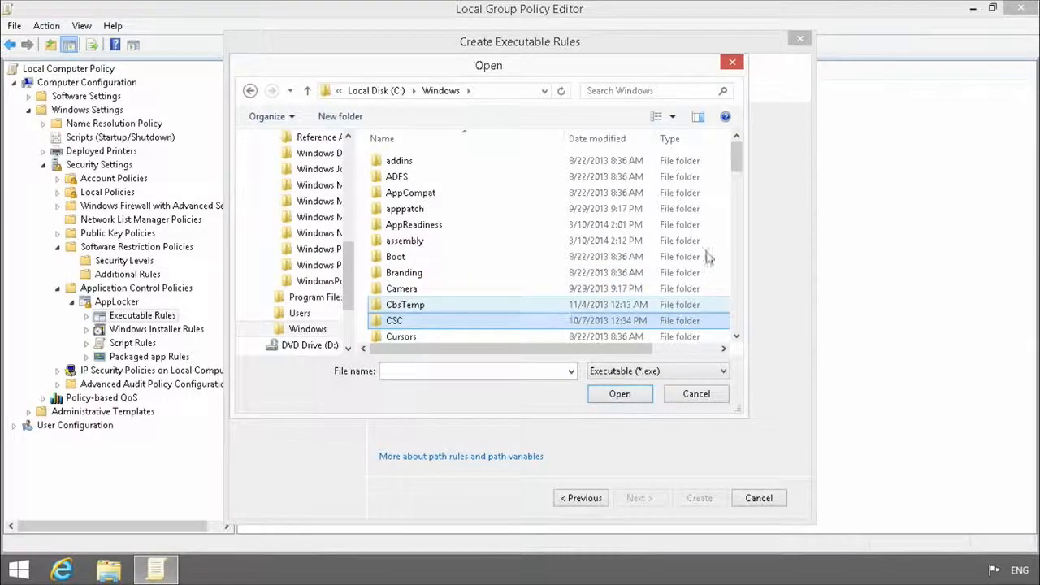
scroll(734, 211, down, 3)
scroll(734, 225, down, 15)
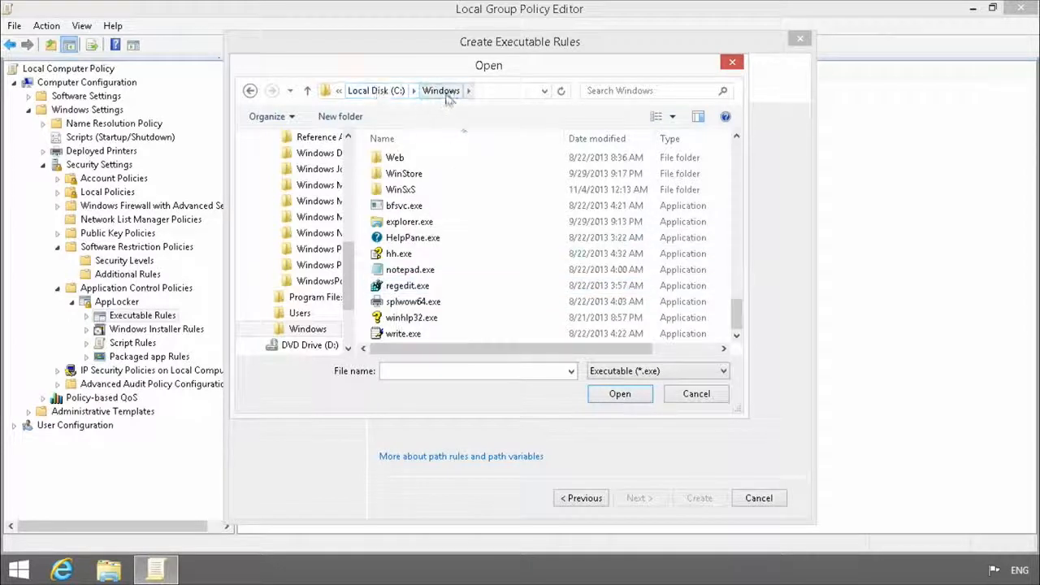
click(411, 285)
click(611, 402)
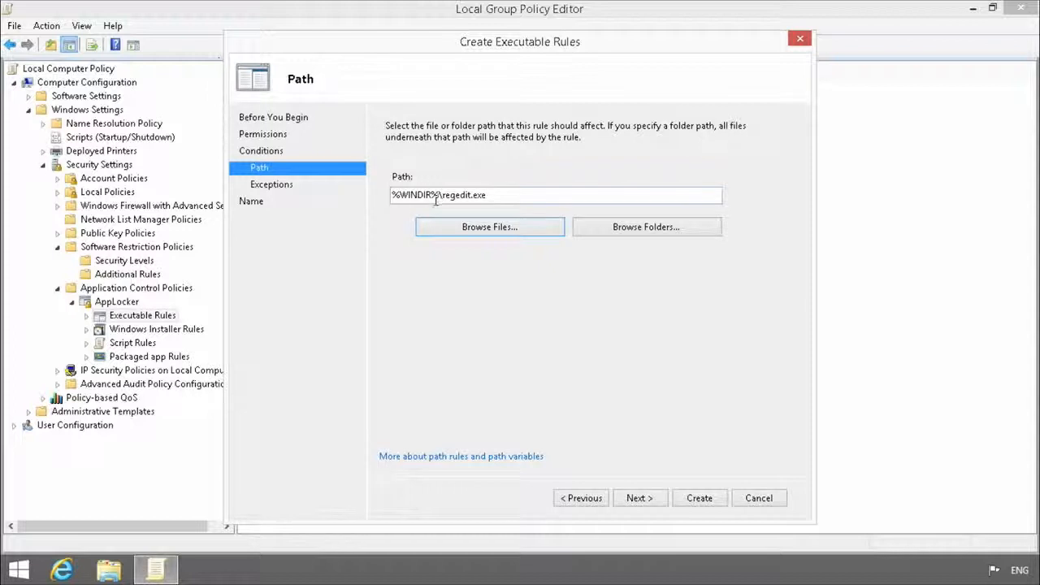
drag(439, 197, 403, 198)
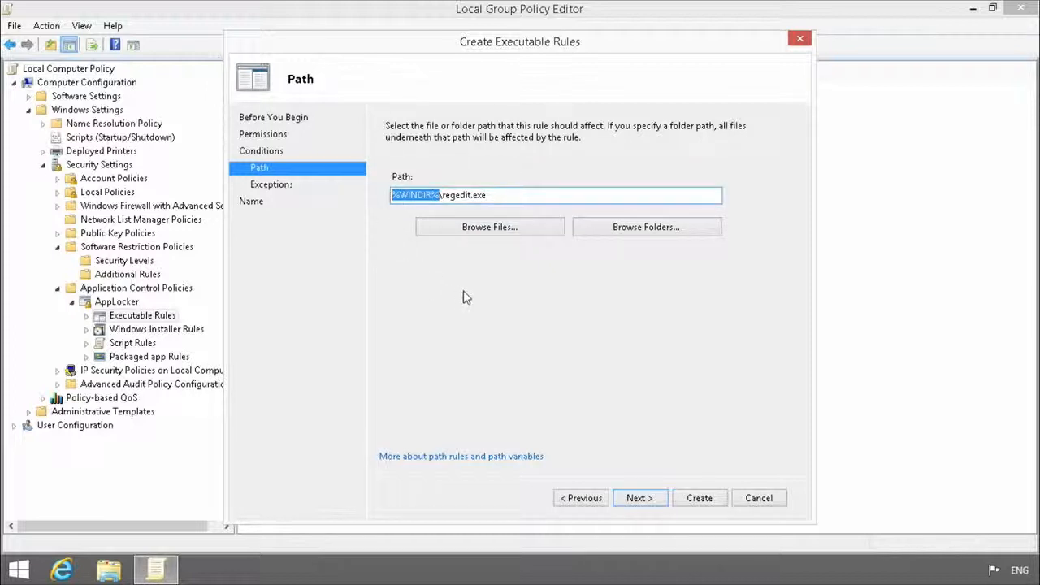
drag(444, 195, 391, 195)
click(638, 498)
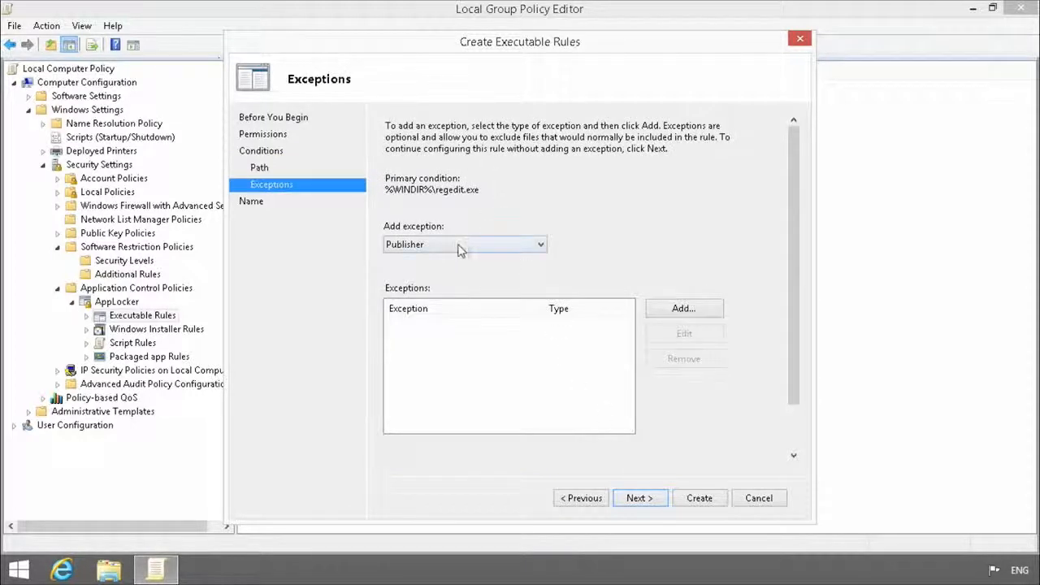
Look at the exception types without adding an exception, and create the deny rule under its suggested name %WINDIR%\regedit.exe.
click(541, 247)
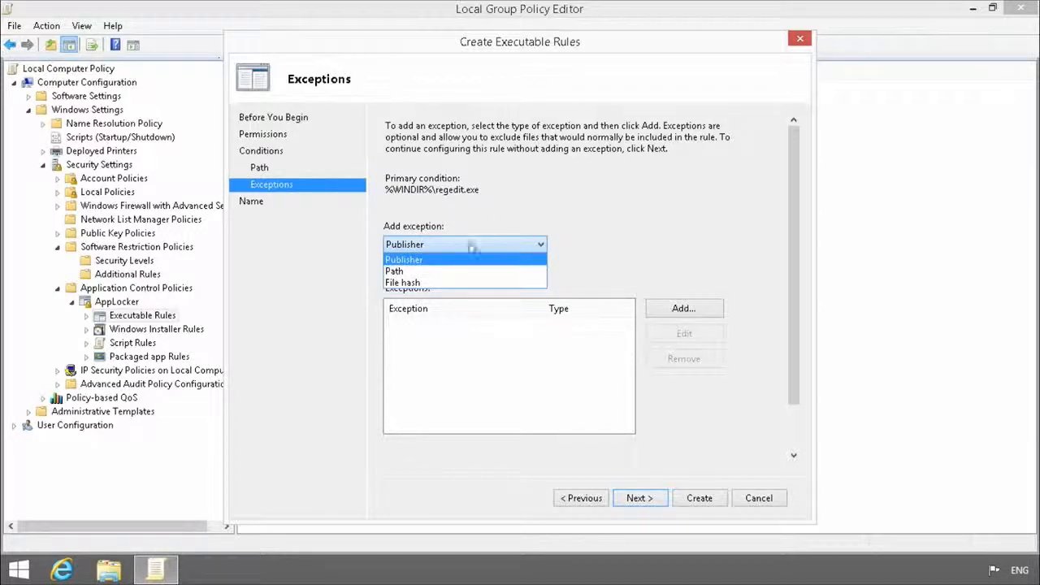
click(396, 273)
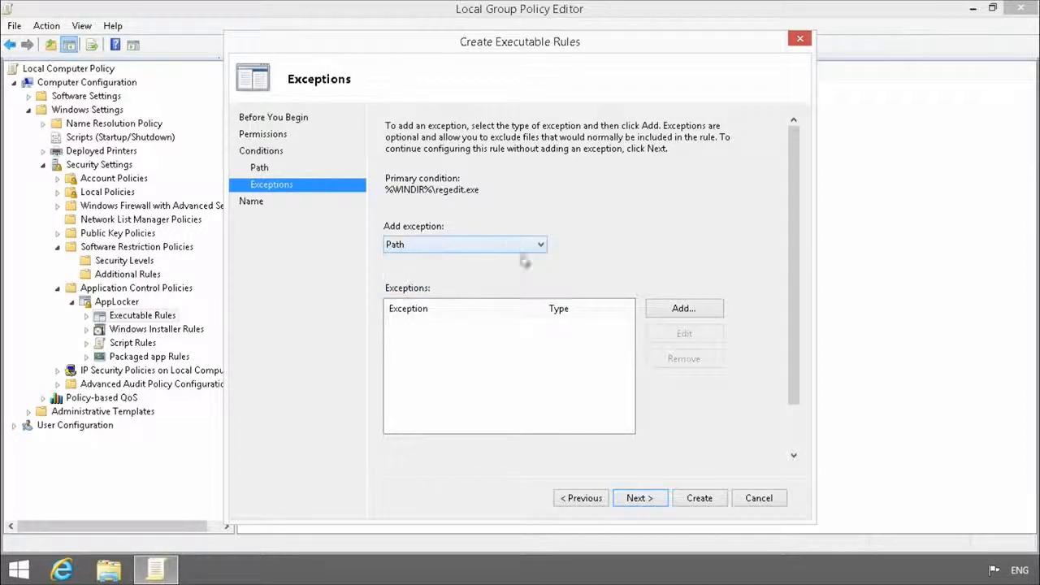
click(639, 499)
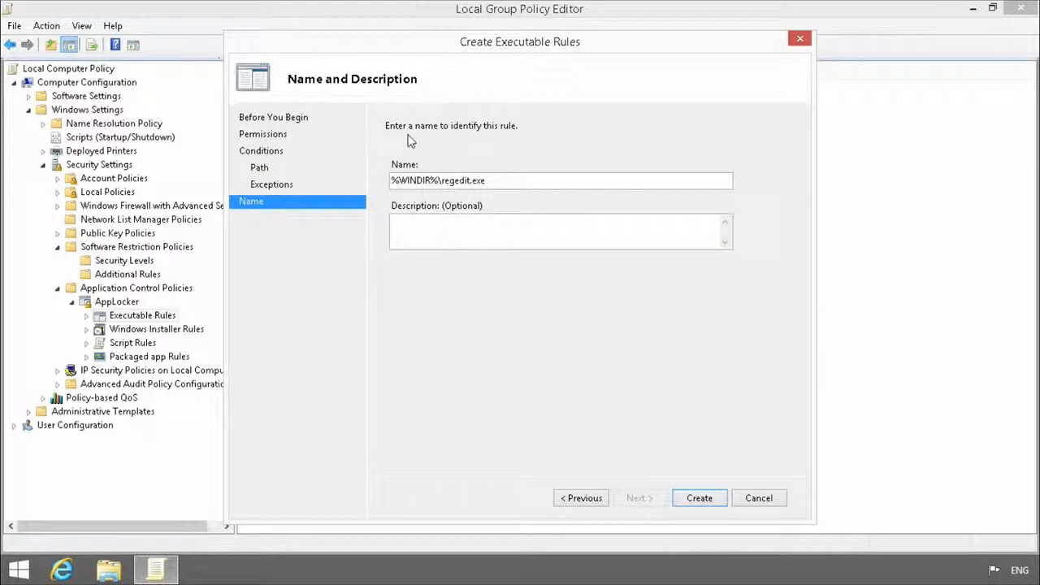
drag(499, 184, 380, 176)
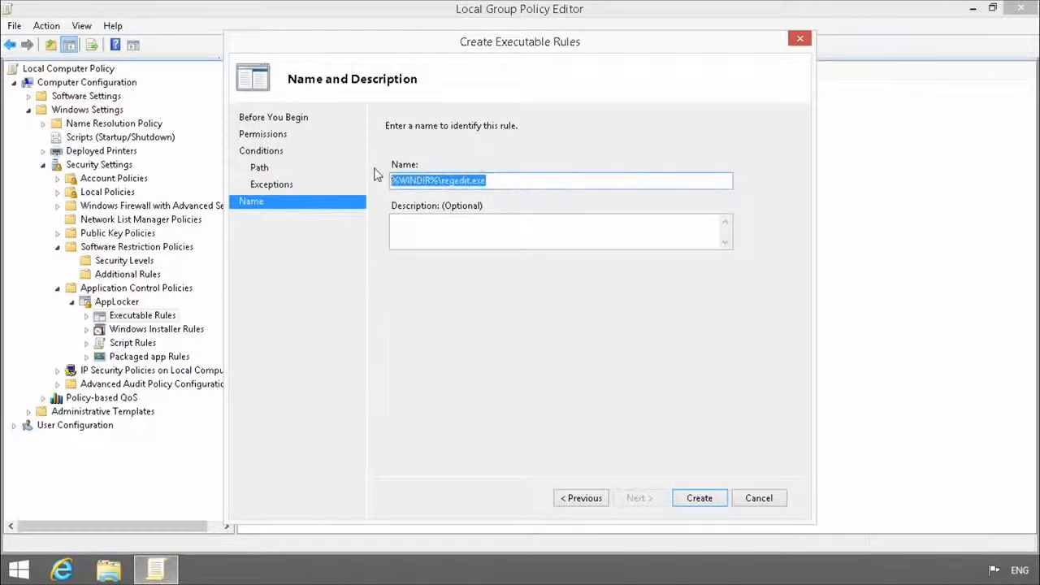
click(699, 497)
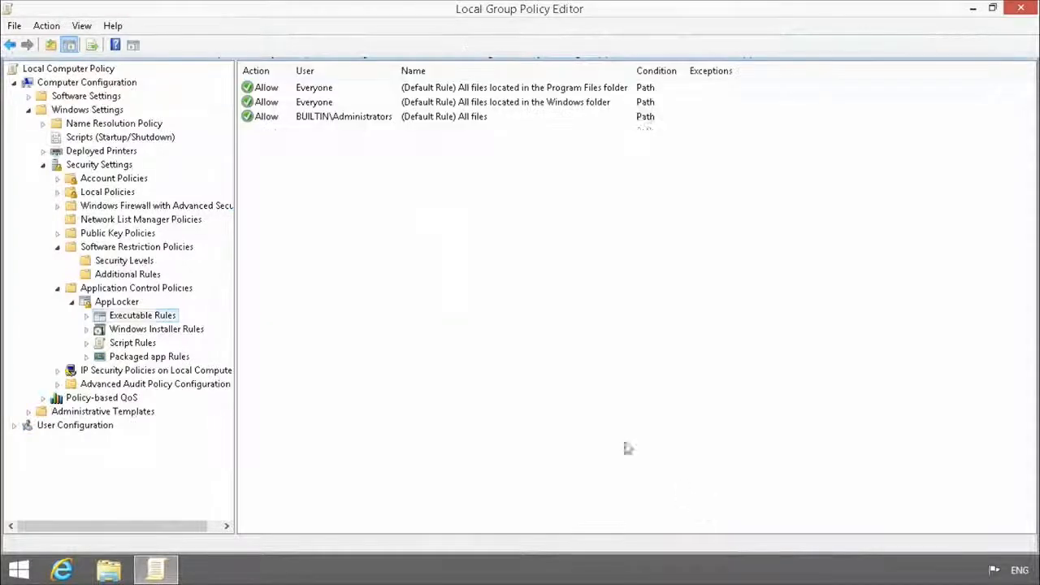
click(455, 132)
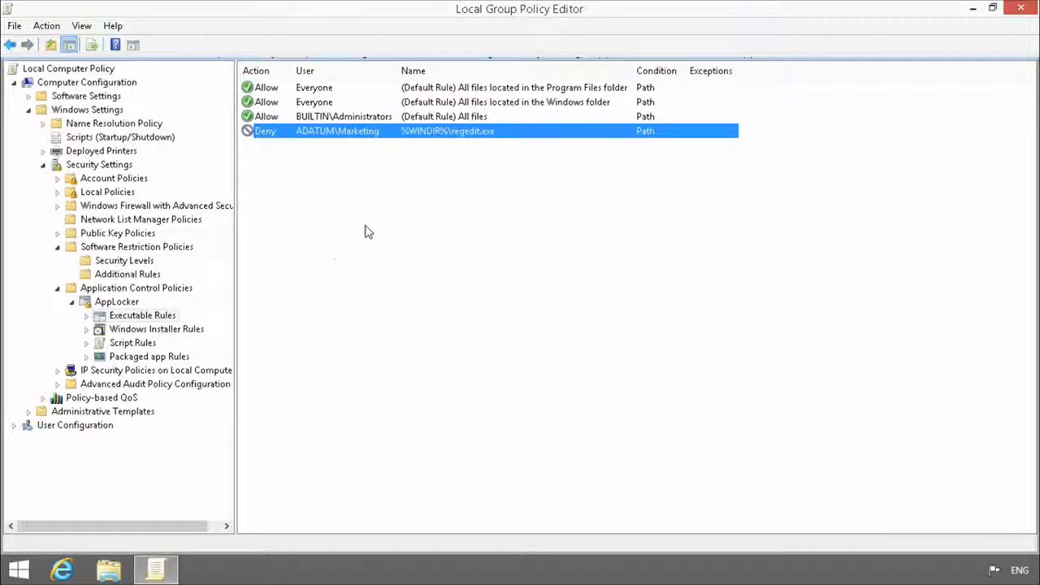
Look at the wizard for creating a Windows Installer rule, and close it without creating a rule.
click(162, 332)
right_click(180, 333)
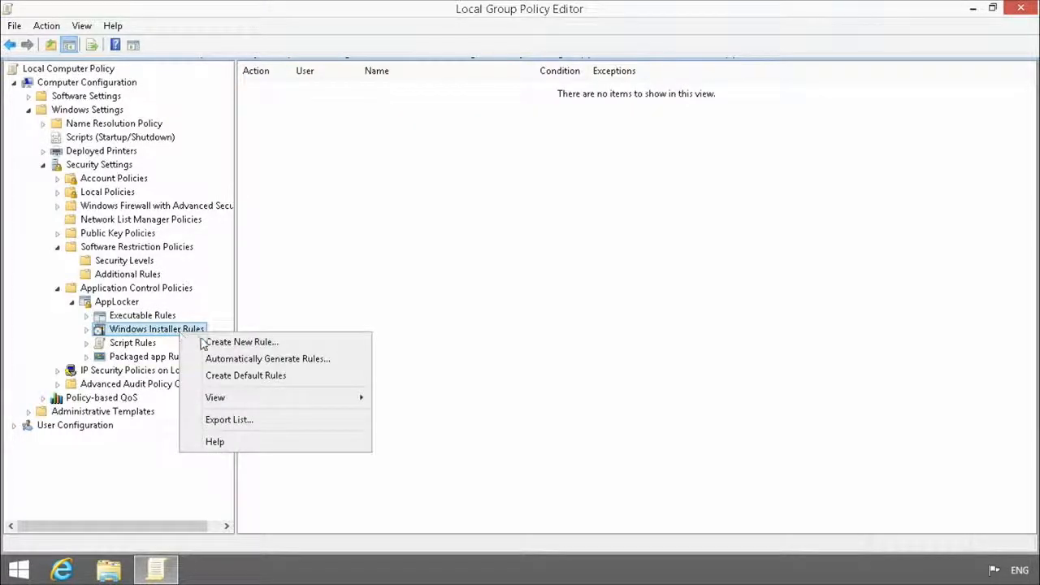
click(209, 342)
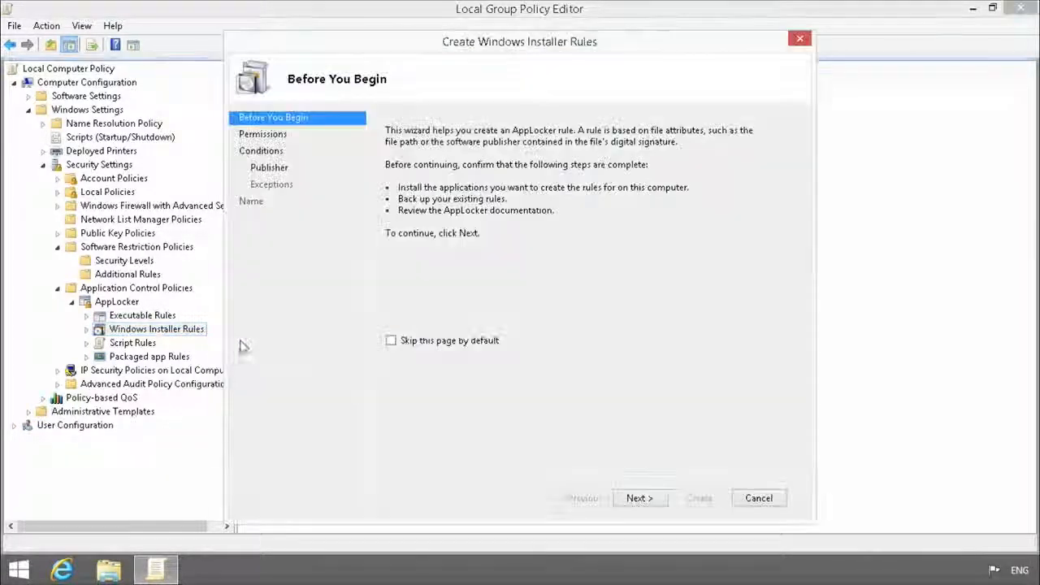
click(640, 498)
click(757, 498)
Create AppLocker's default rules for scripts.
click(143, 344)
right_click(149, 347)
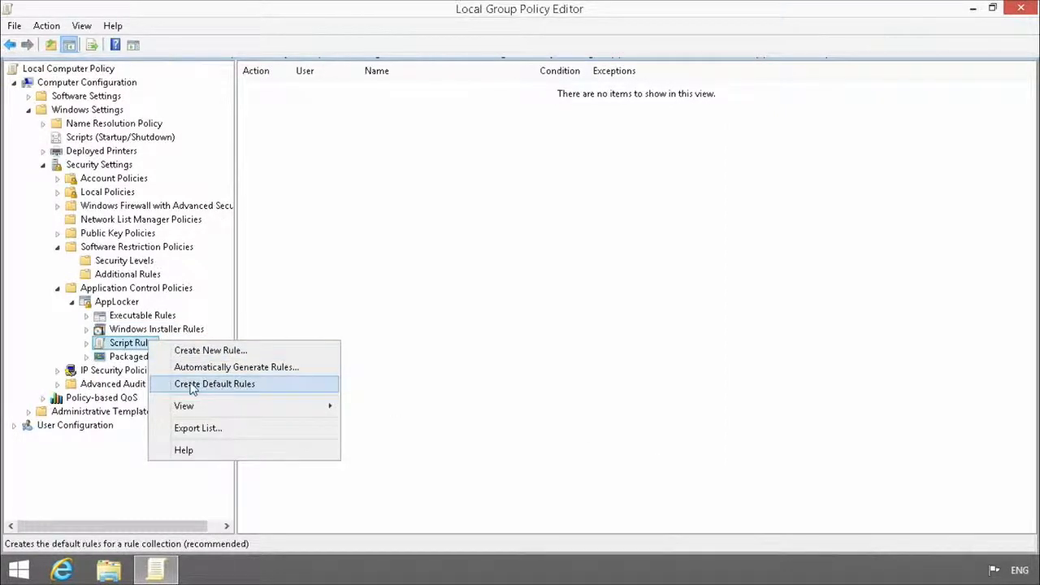
click(216, 388)
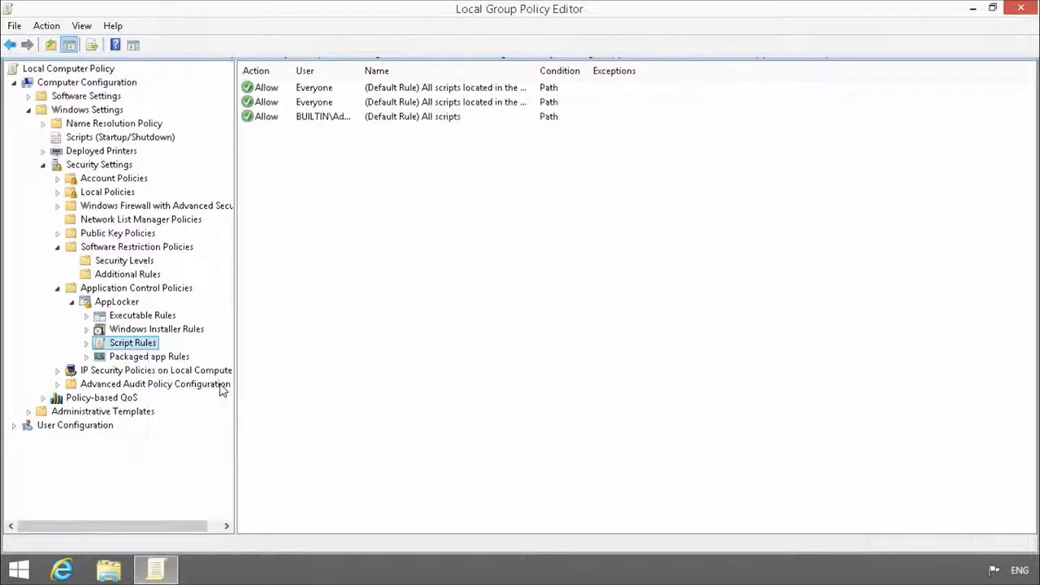
Look at the rule creation commands available for the script rules and the executable rules.
right_click(150, 348)
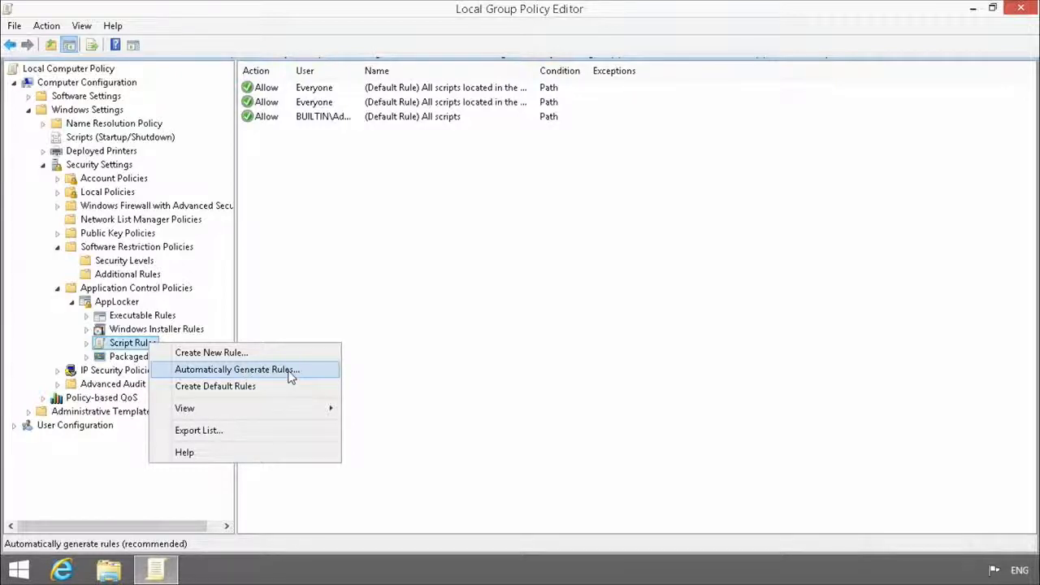
right_click(163, 317)
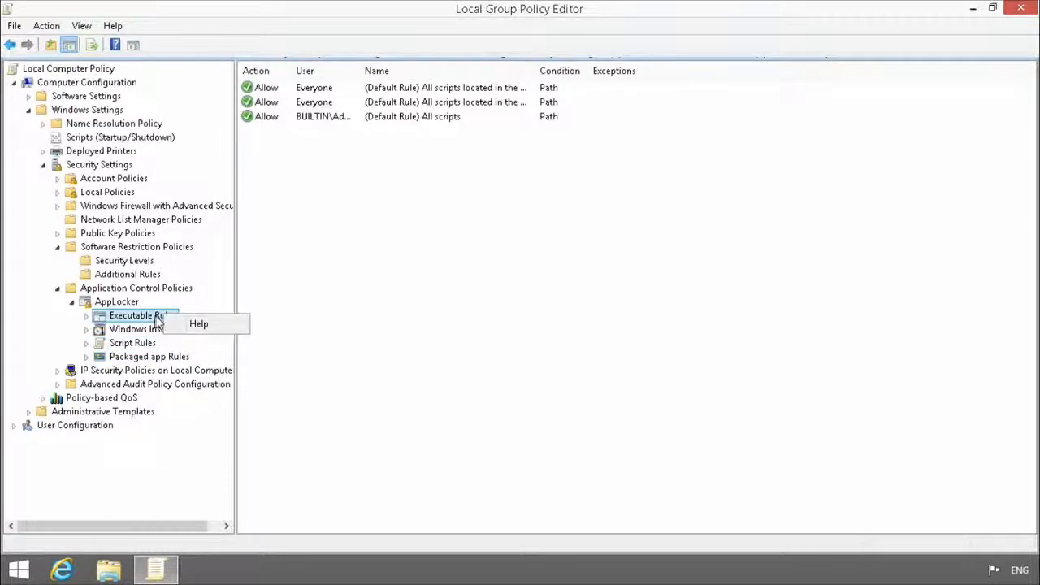
click(156, 317)
right_click(157, 317)
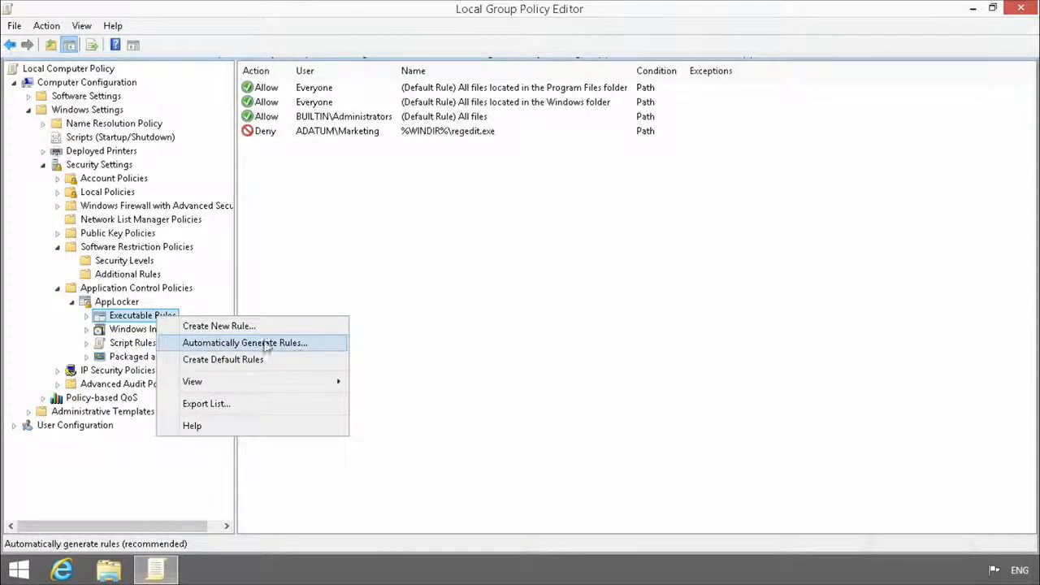
Analyze C:\Program Files to automatically generate script rules for Everyone, with publisher rules for signed files and file hash rules for unsigned ones.
right_click(139, 345)
click(139, 344)
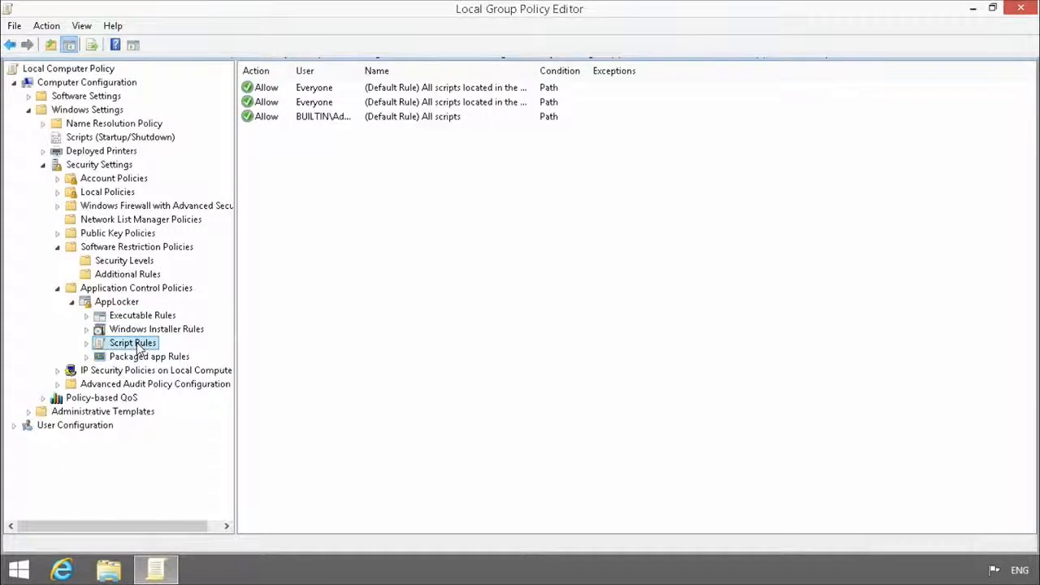
right_click(139, 348)
click(193, 372)
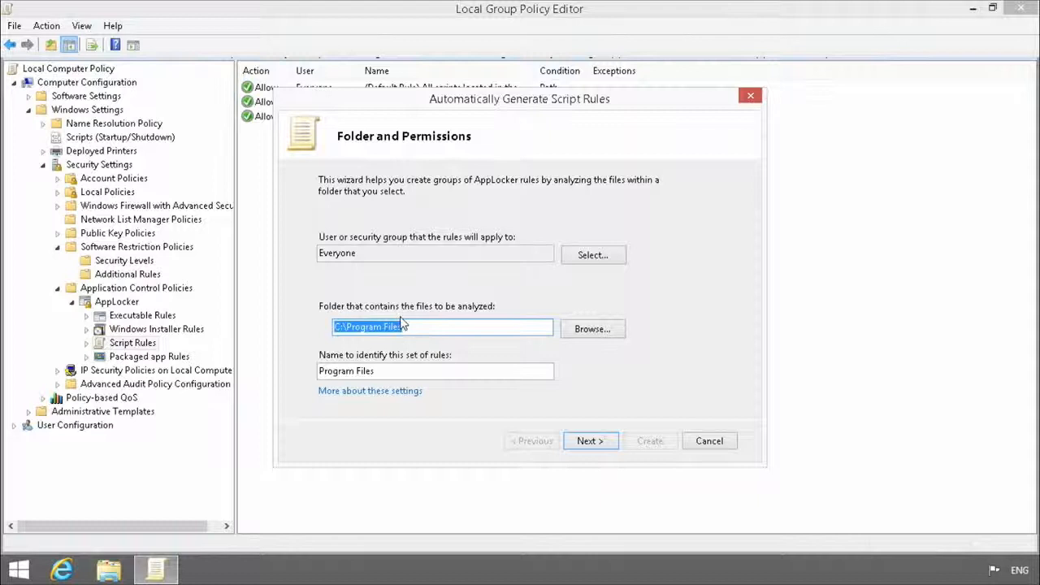
drag(414, 324, 316, 325)
click(598, 444)
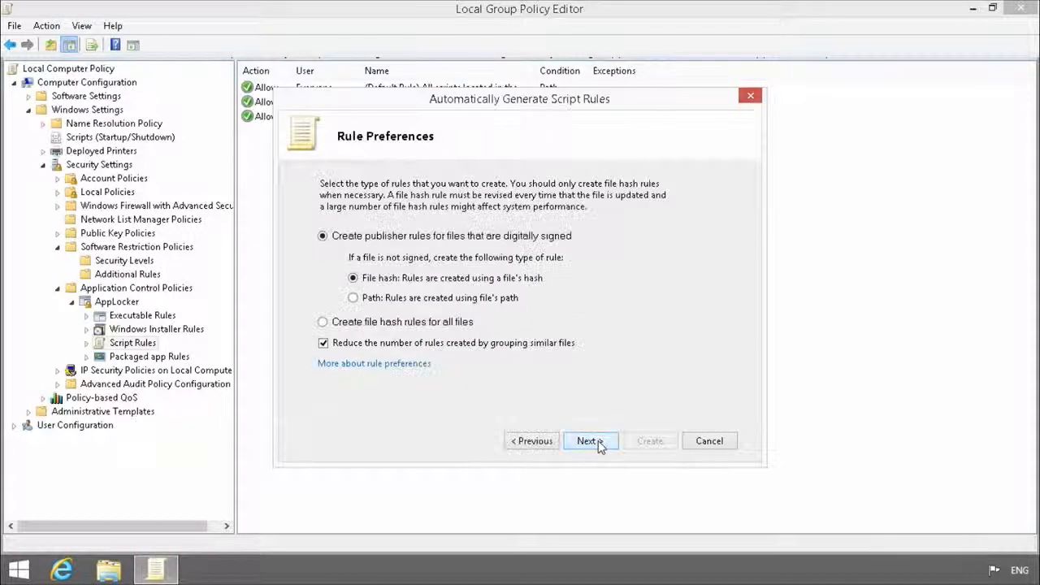
click(541, 444)
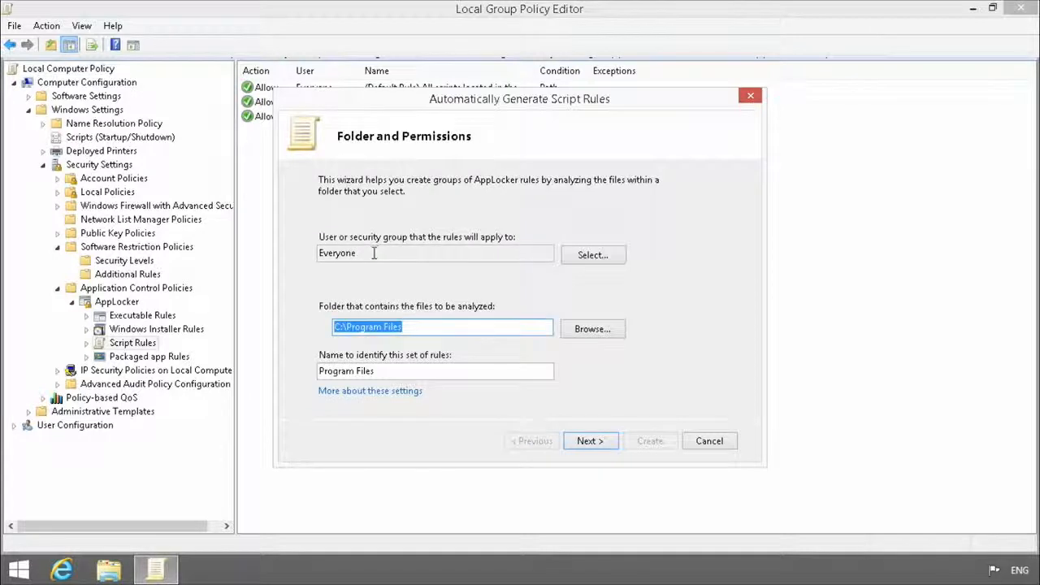
drag(374, 253, 314, 254)
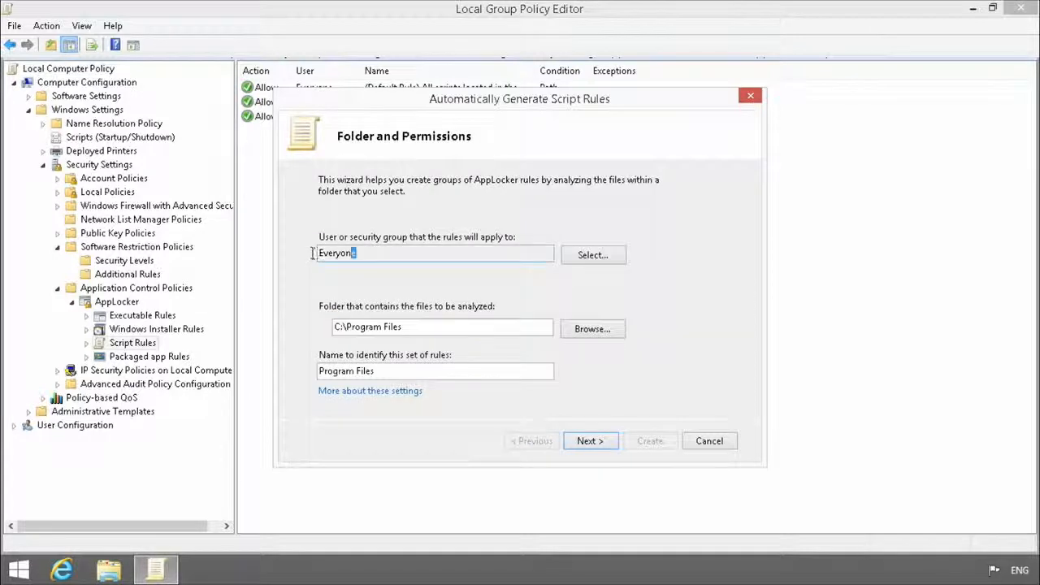
click(586, 444)
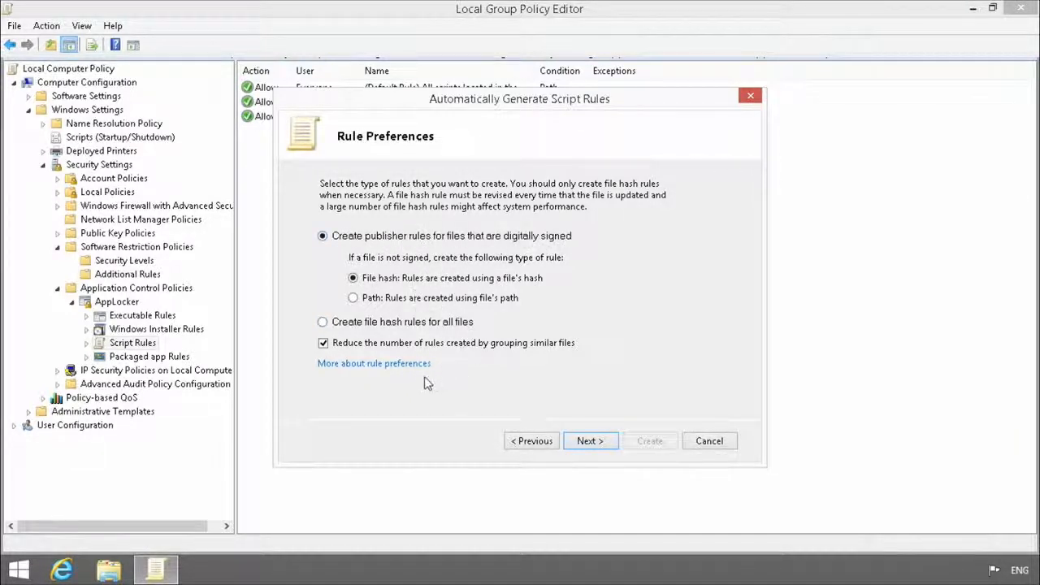
click(605, 447)
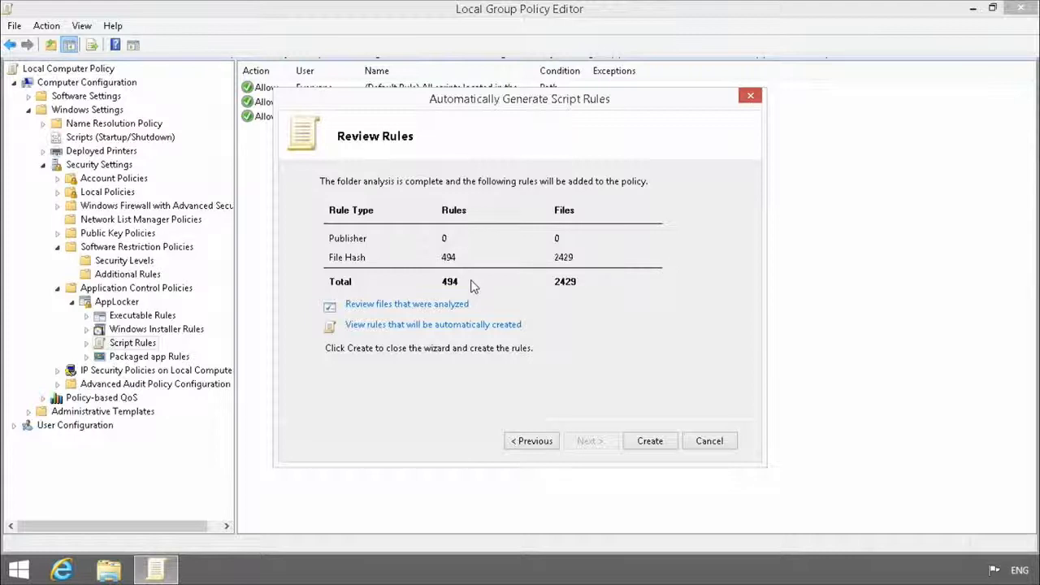
Review the list of script rules to be generated automatically, and create them.
click(424, 332)
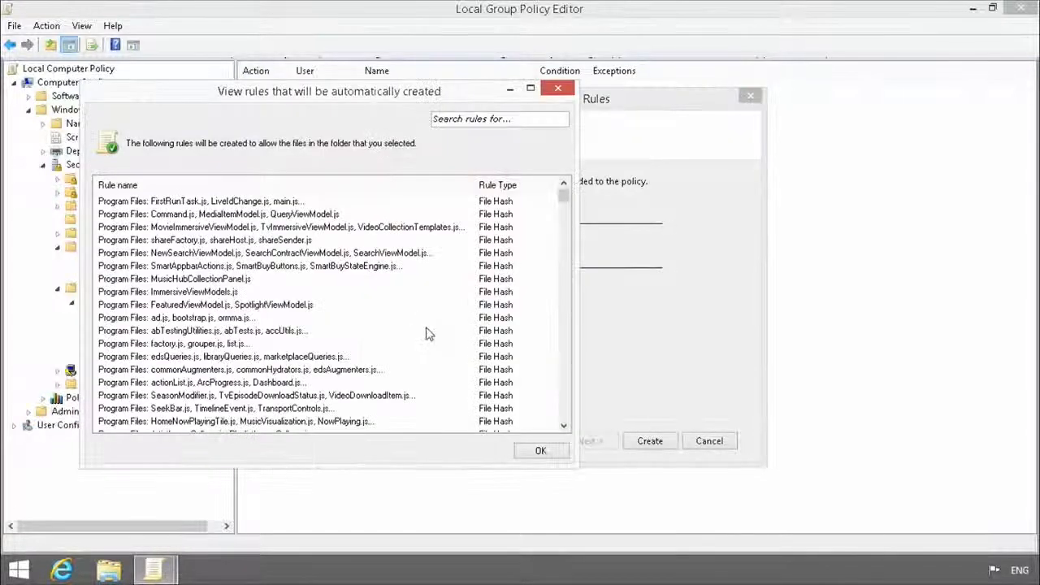
drag(561, 195, 560, 450)
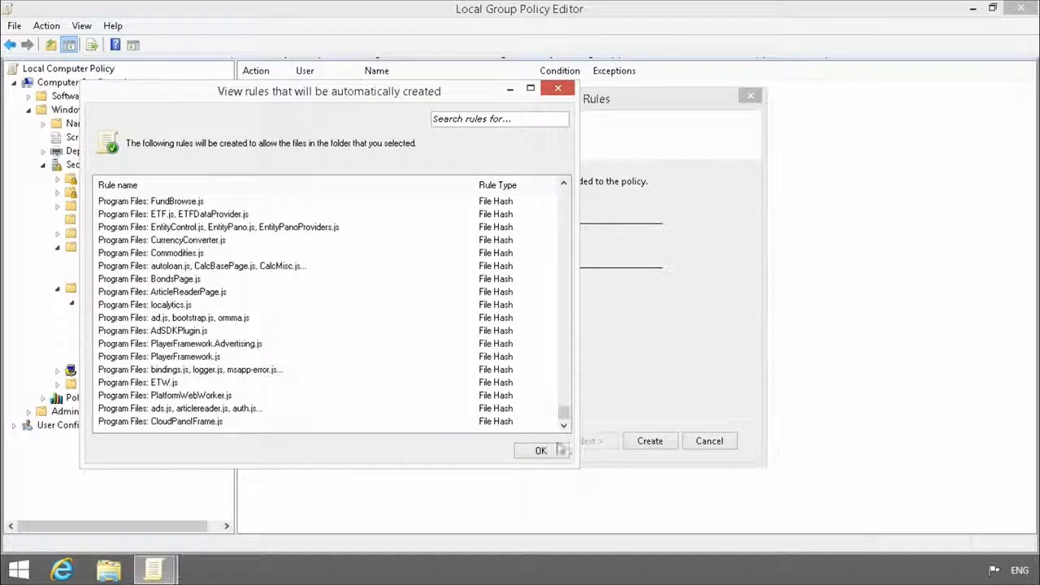
click(534, 454)
click(650, 442)
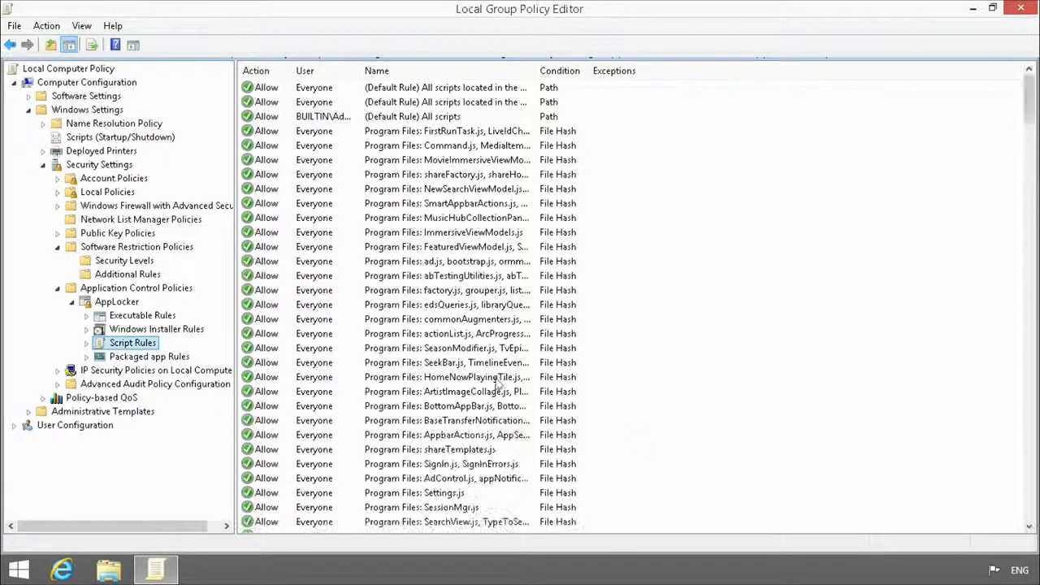
Examine the generated file hash rules among the script rules.
click(439, 132)
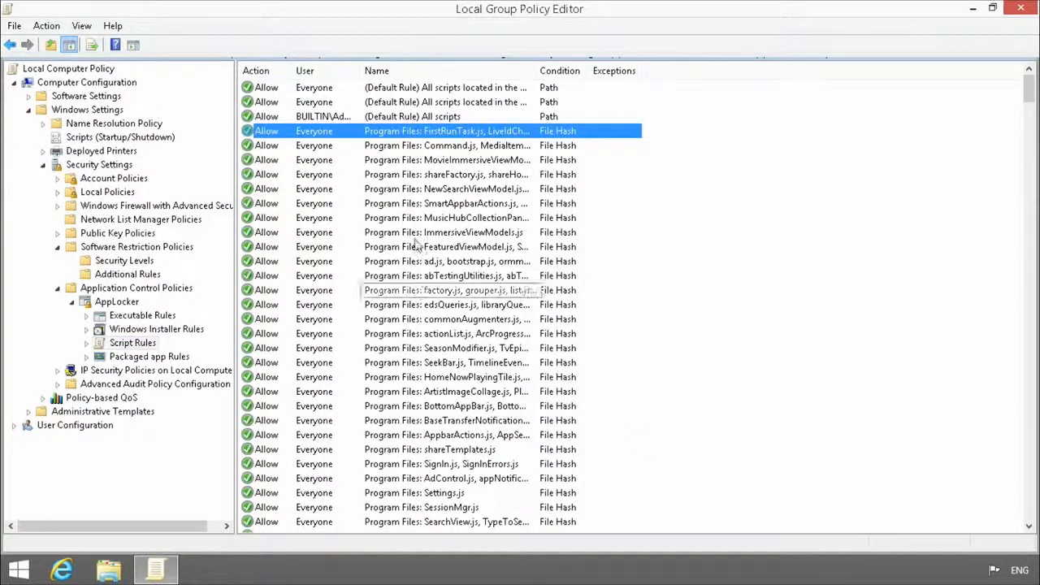
scroll(437, 254, down, 13)
scroll(430, 195, up, 9)
scroll(431, 195, down, 1)
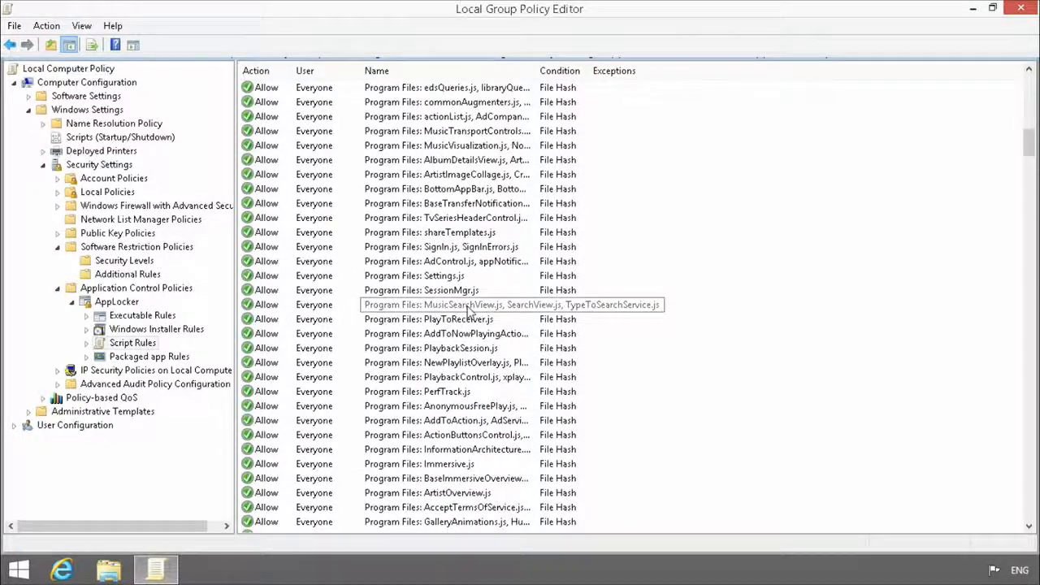
Open AppLocker's rule enforcement settings and configure the executable rules to Enforce rules.
click(126, 303)
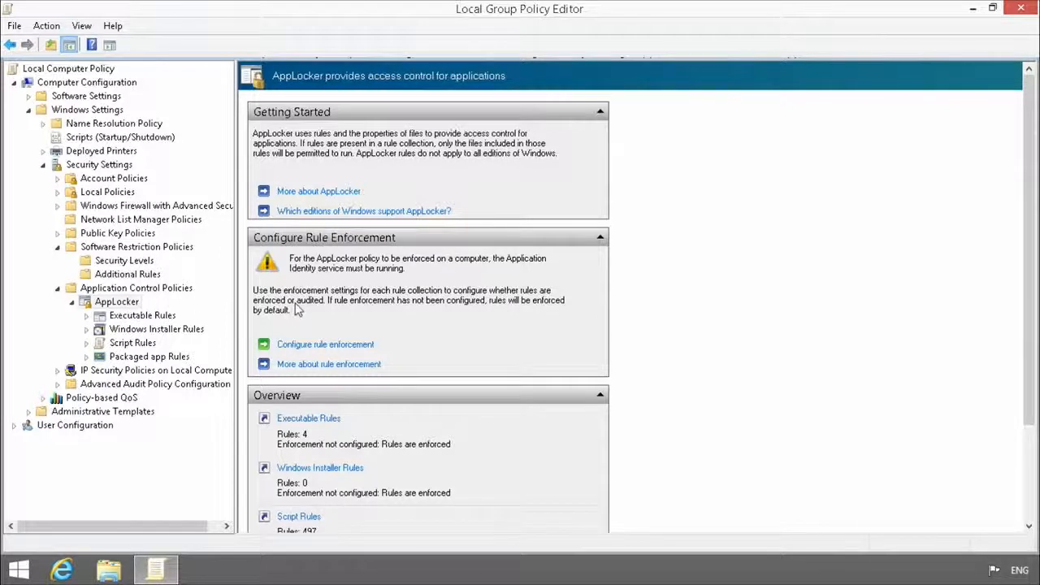
click(347, 346)
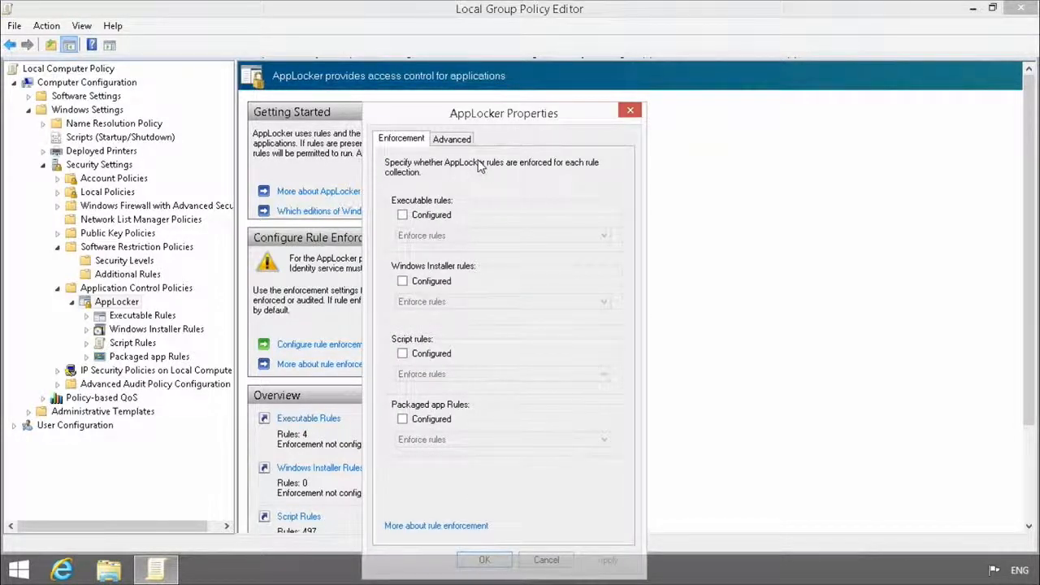
drag(463, 121, 416, 62)
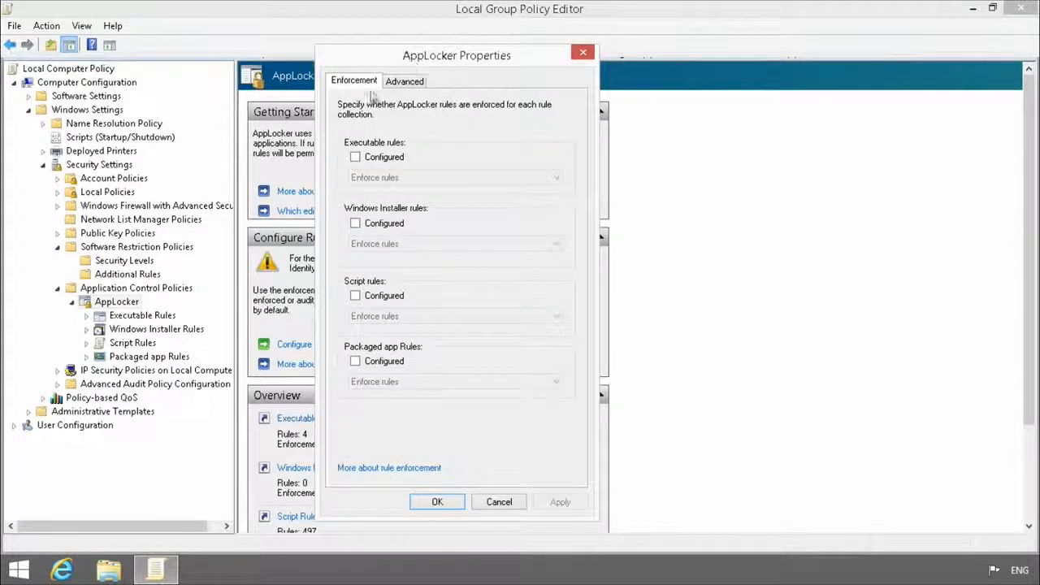
click(356, 159)
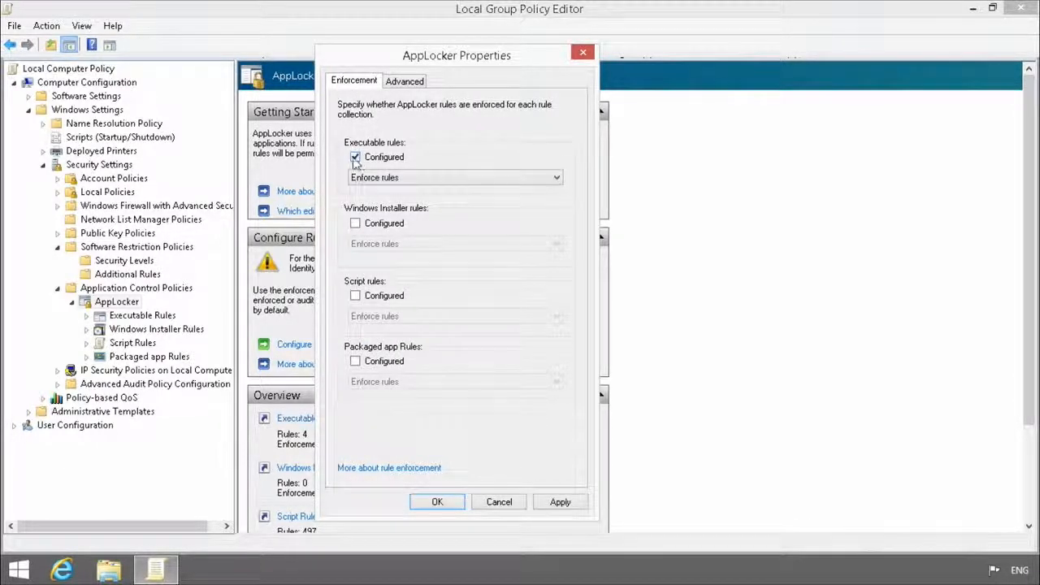
click(422, 180)
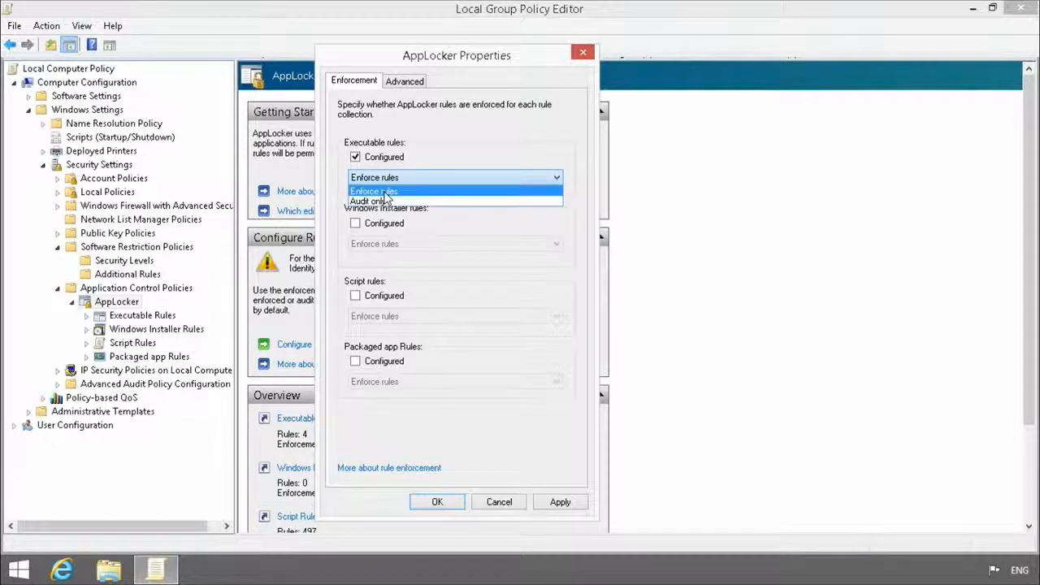
click(386, 192)
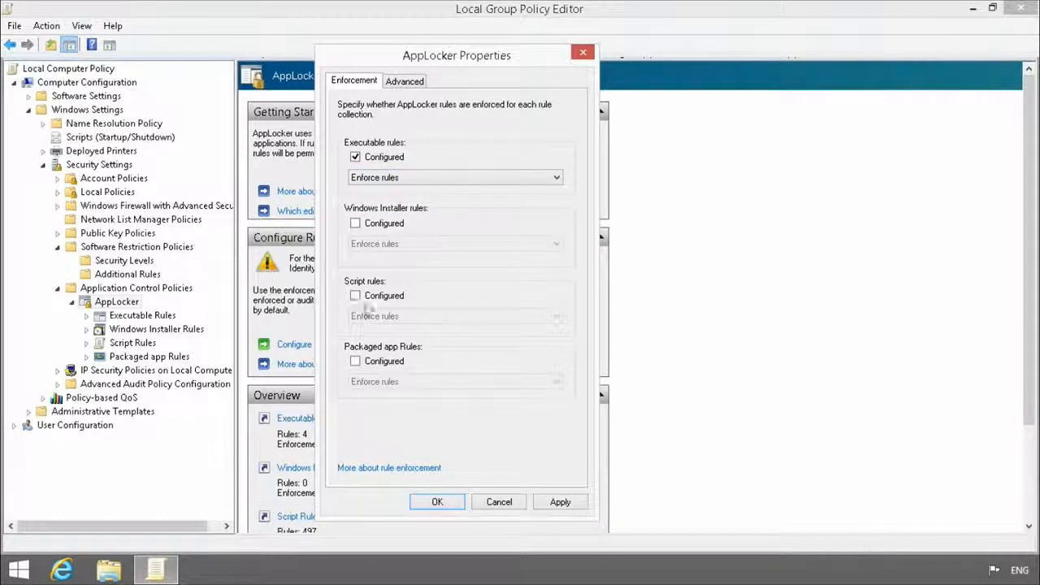
Configure the script rules' enforcement to Audit only and apply the AppLocker settings.
click(355, 296)
click(367, 316)
click(387, 342)
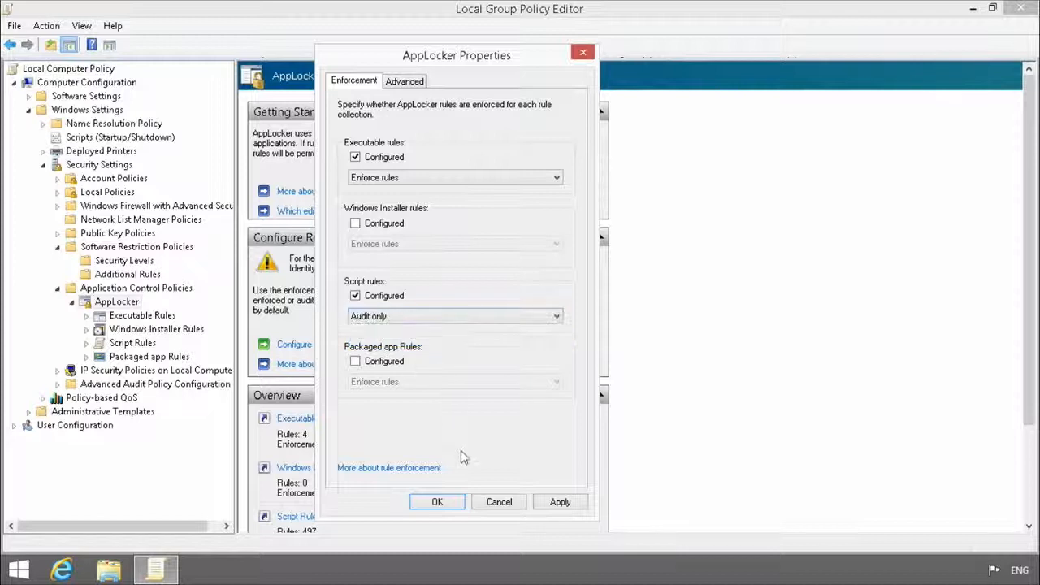
click(553, 499)
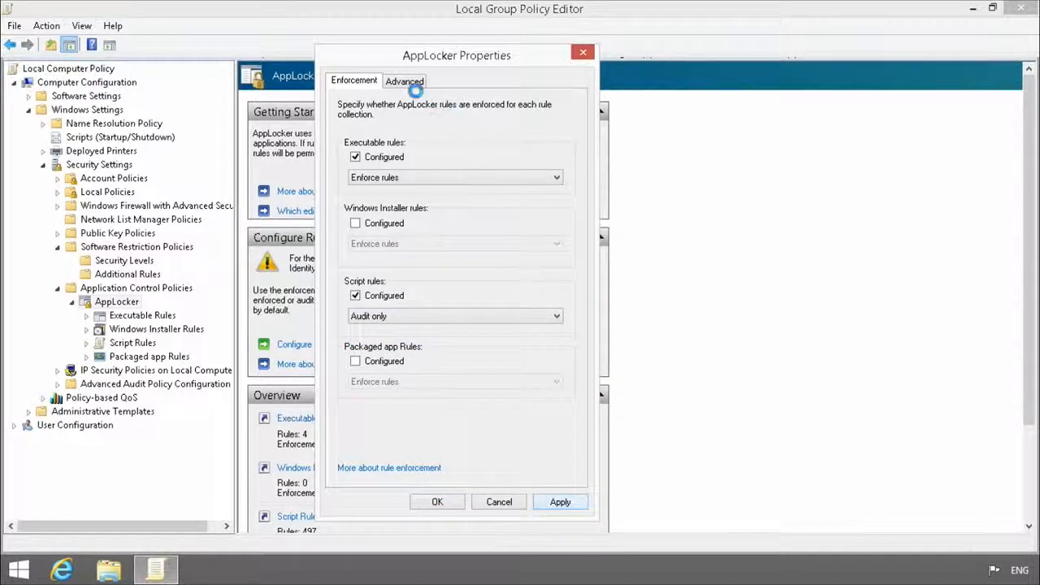
Look at the advanced DLL rule collection option, return to the enforcement settings and close the AppLocker properties.
click(406, 83)
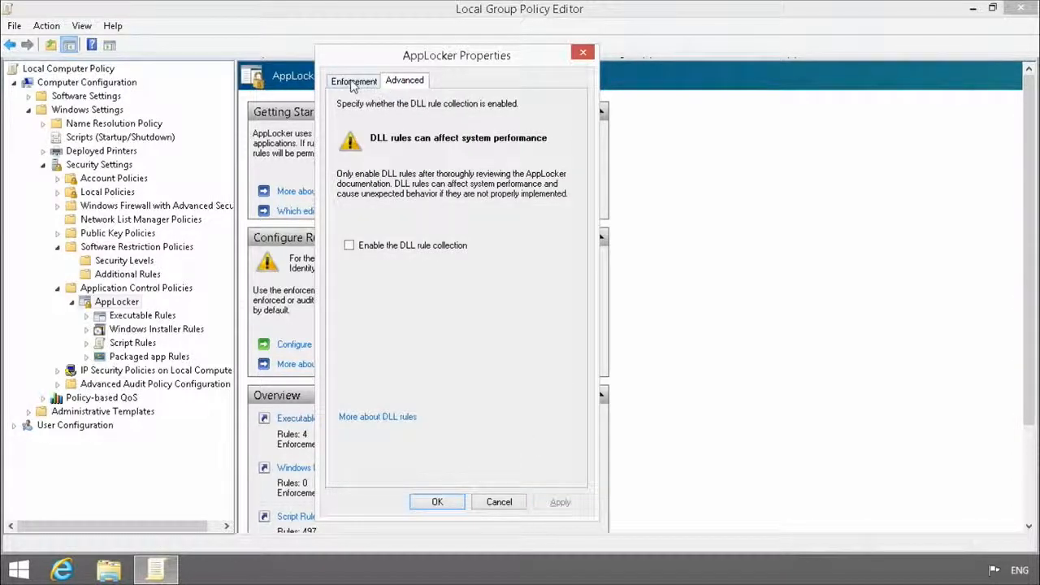
click(353, 83)
click(431, 504)
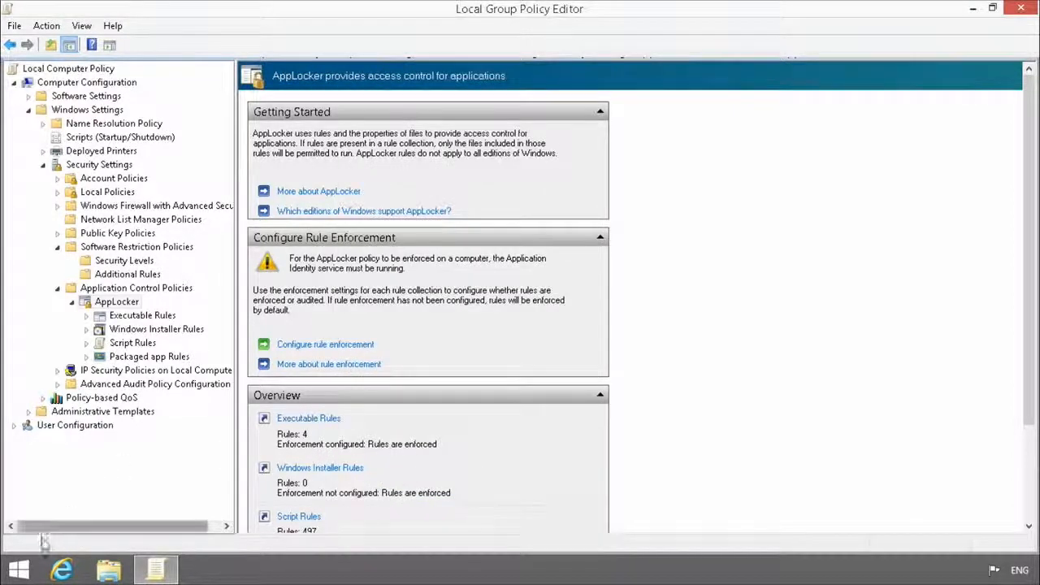
Switch to Computer Management and open the properties of the Application Identity service.
right_click(20, 572)
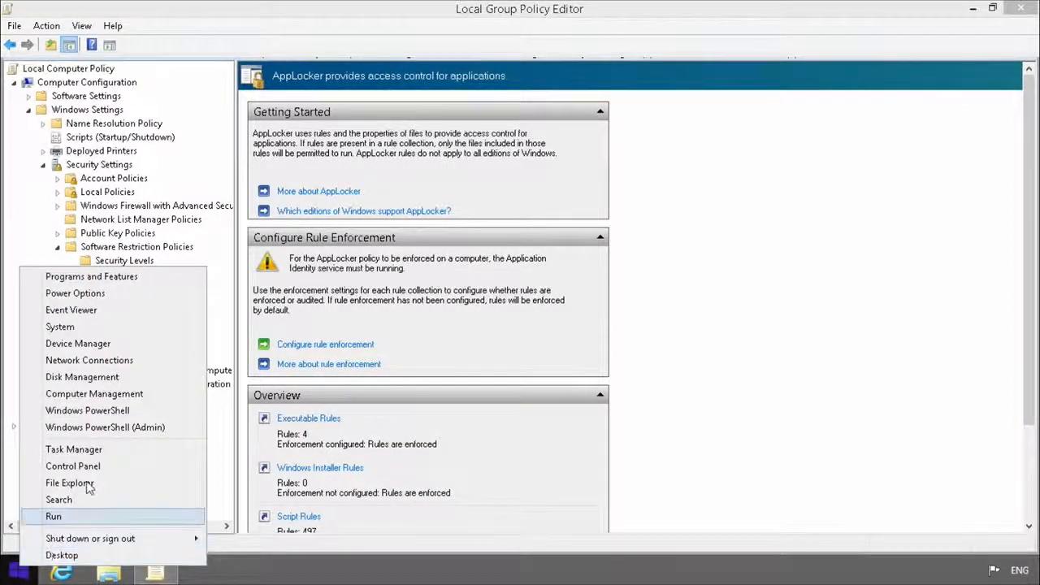
click(116, 398)
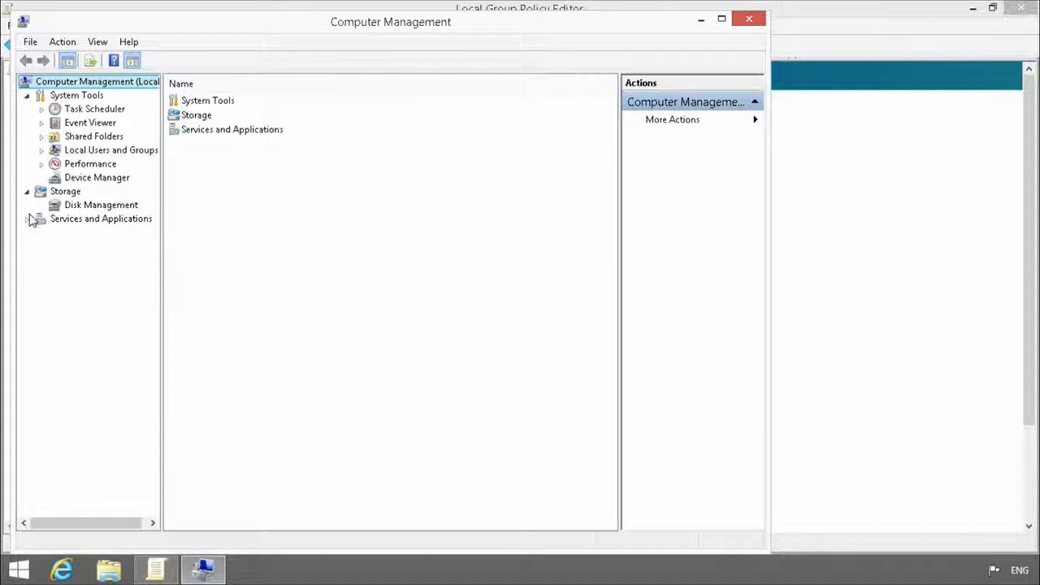
click(28, 219)
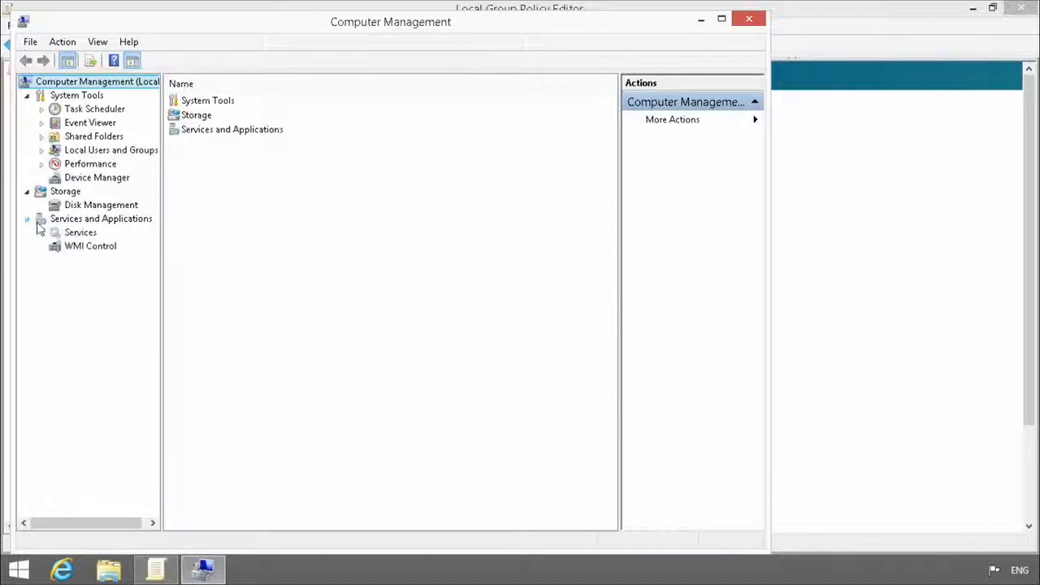
click(72, 234)
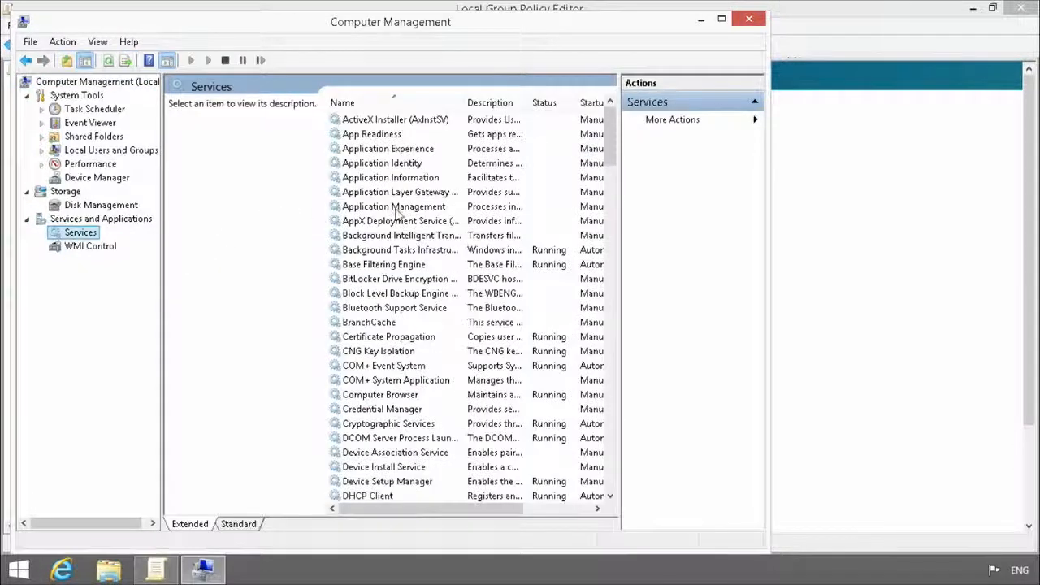
double_click(404, 164)
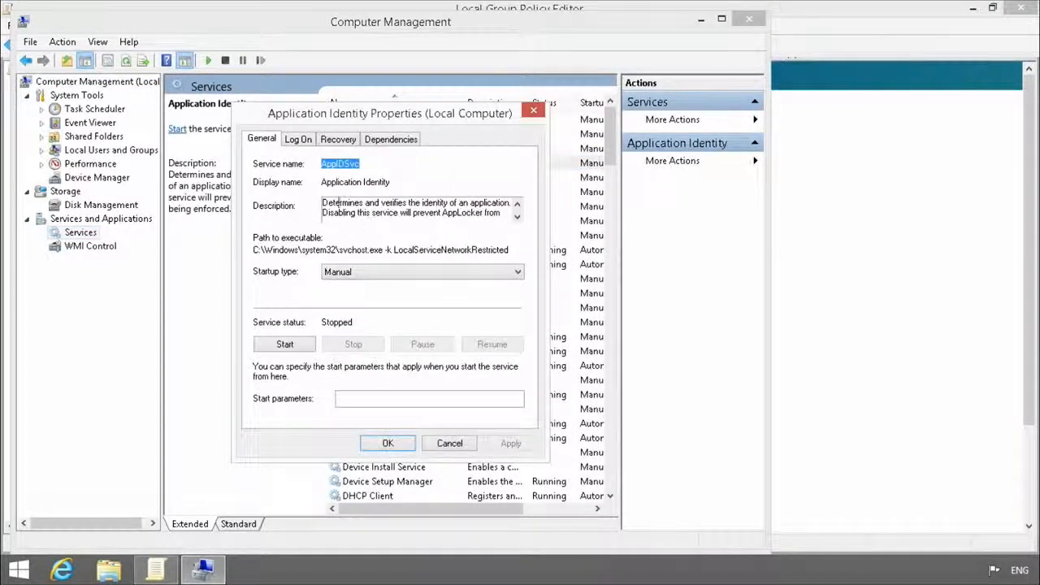
drag(322, 182, 384, 185)
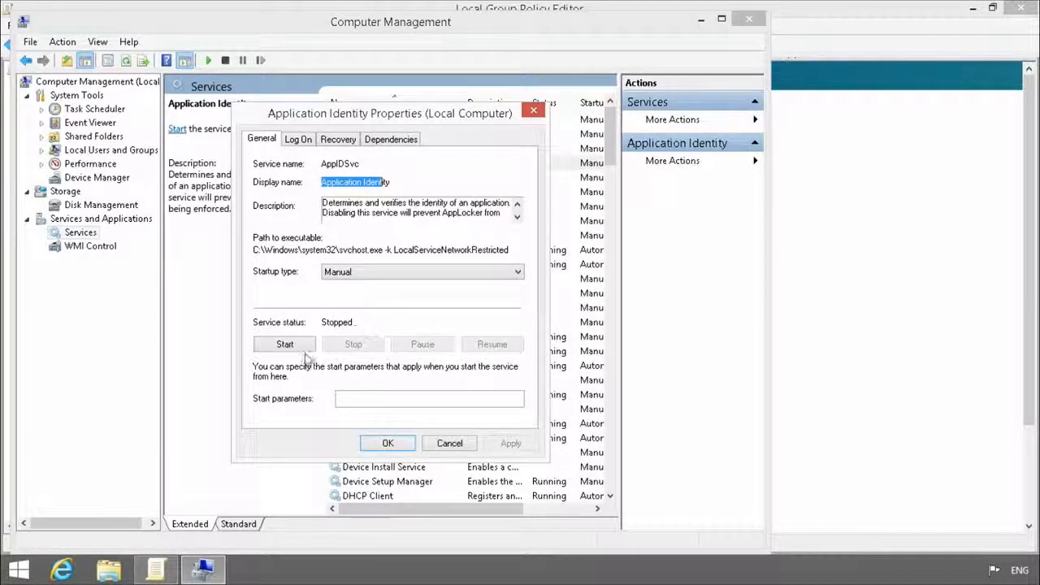
Set the Application Identity service's startup type to Automatic, start the service and confirm its properties.
click(365, 273)
click(365, 294)
click(510, 447)
click(285, 344)
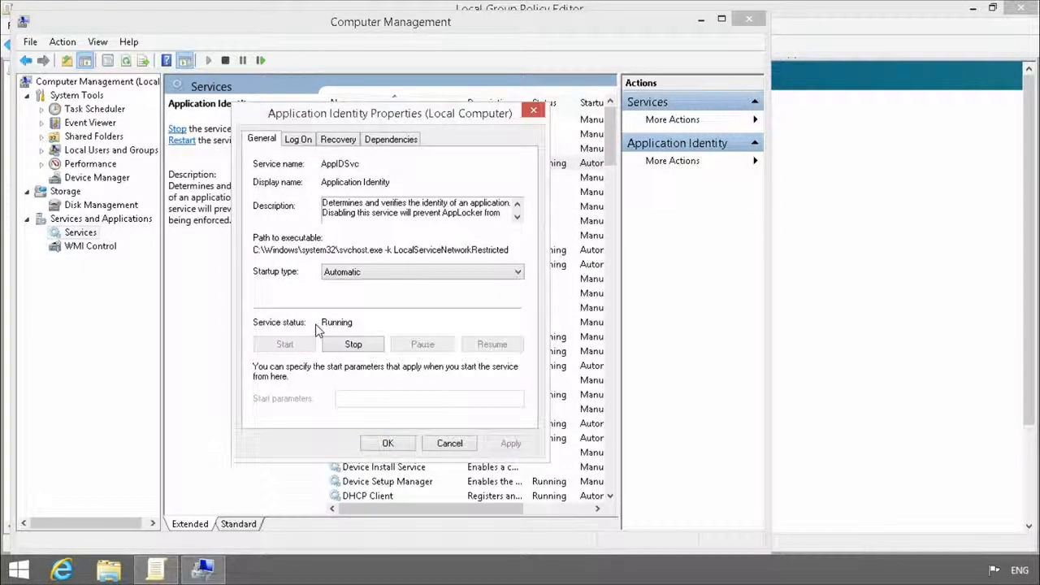
drag(321, 182, 397, 183)
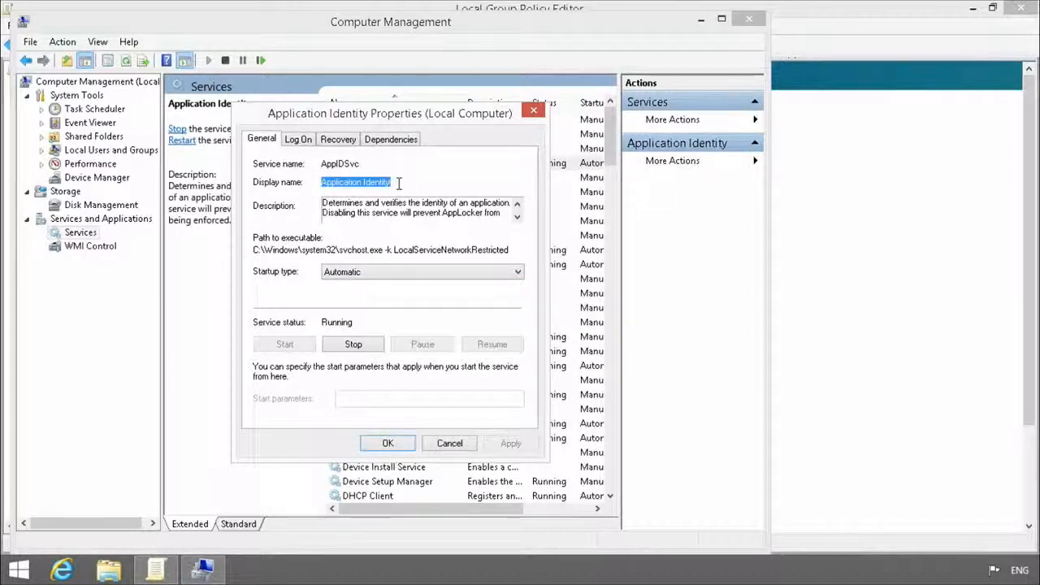
click(388, 444)
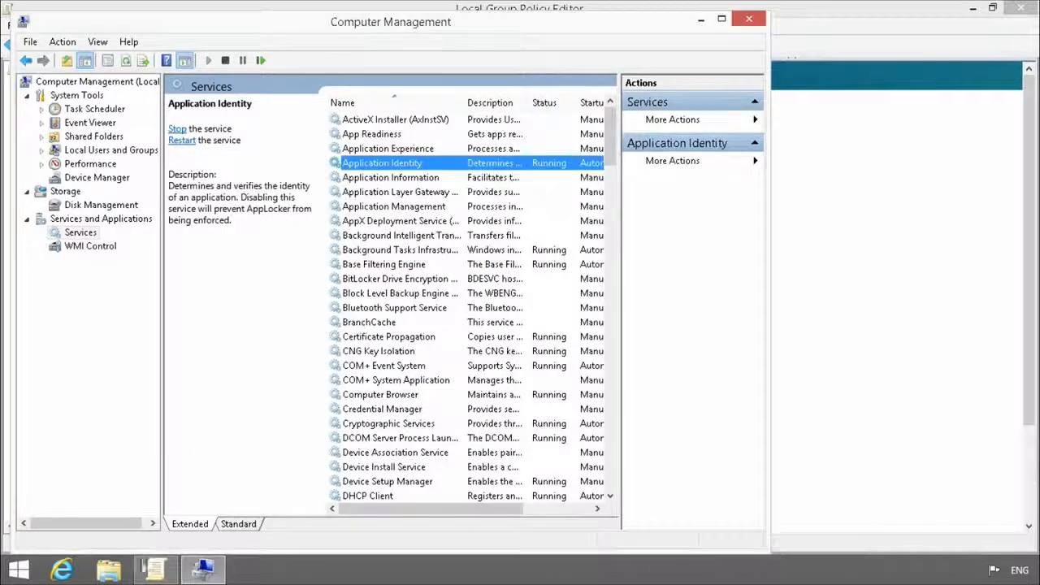
Force a Group Policy refresh by running gpupdate /force in an administrator Windows PowerShell session.
right_click(18, 569)
click(108, 434)
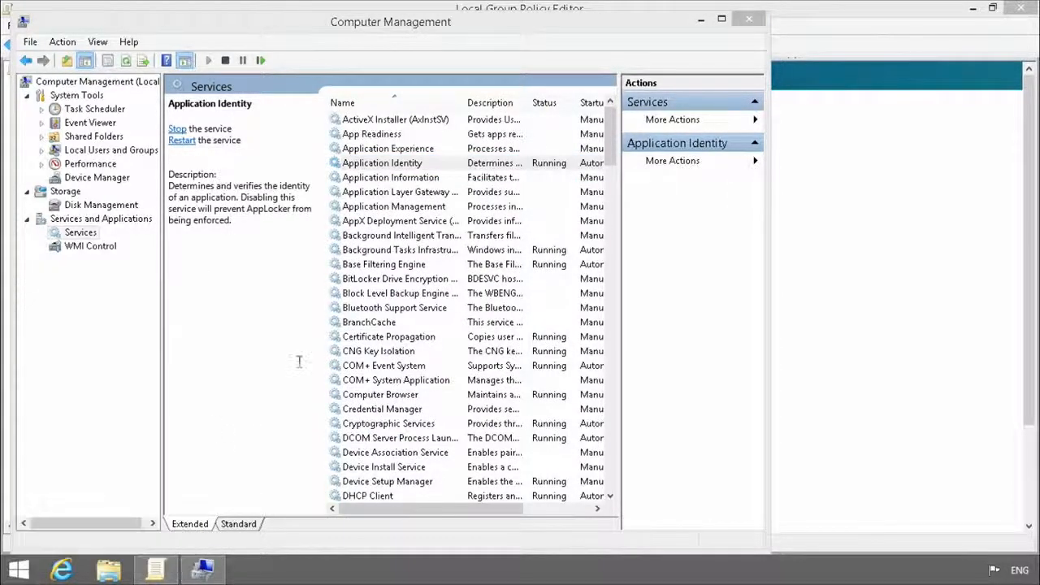
text(gpupdate /force)
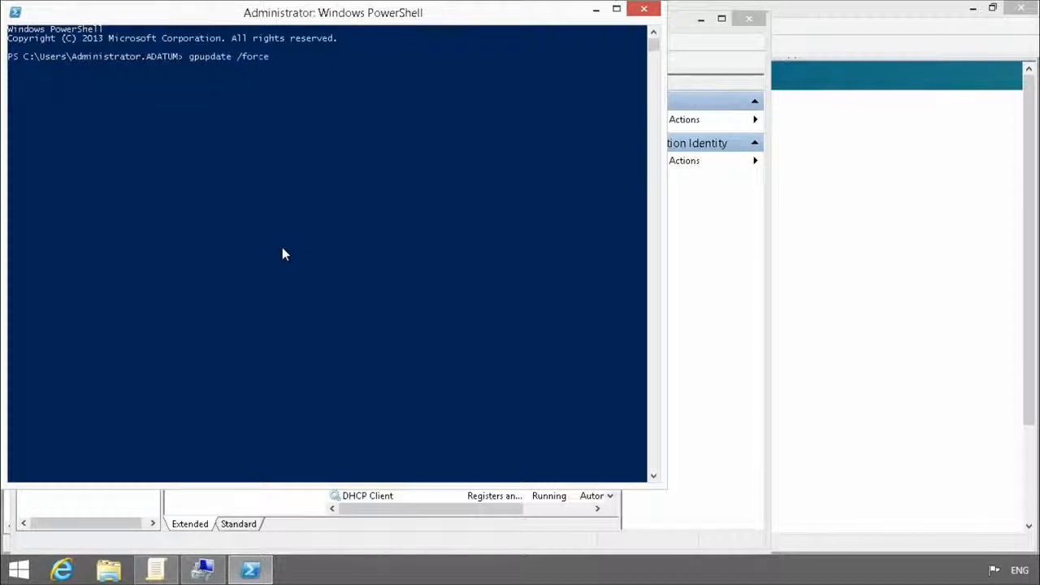
key(Return)
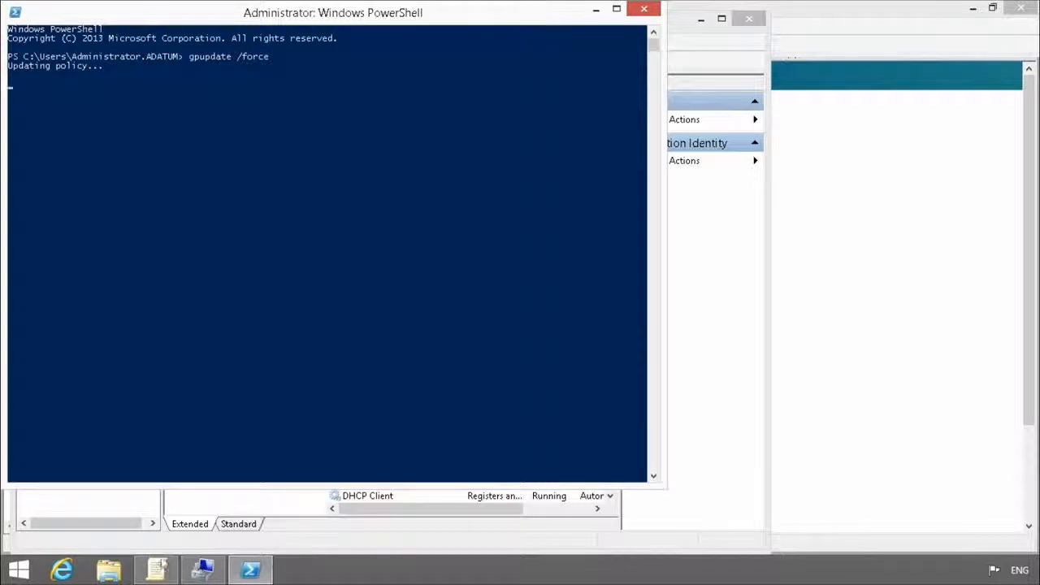
Return to Computer Management, expand Event Viewer down to the Windows Logs and widen the console tree.
right_click(17, 569)
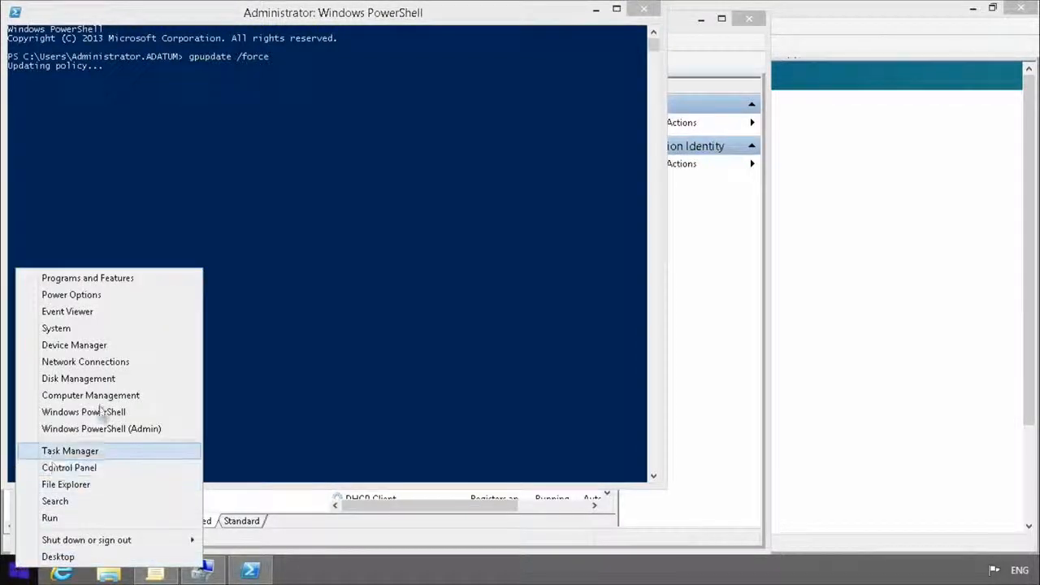
click(210, 573)
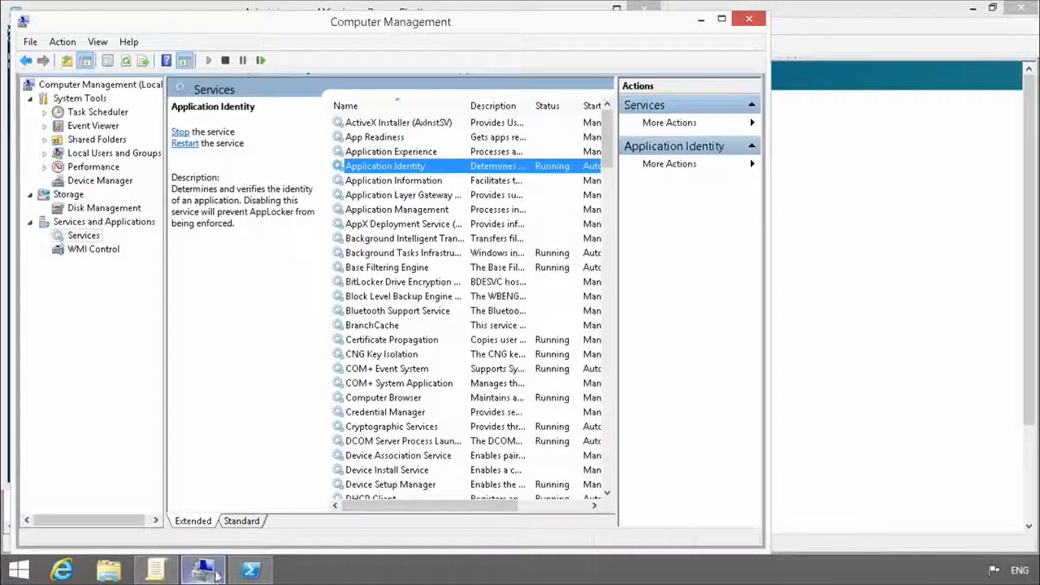
click(90, 127)
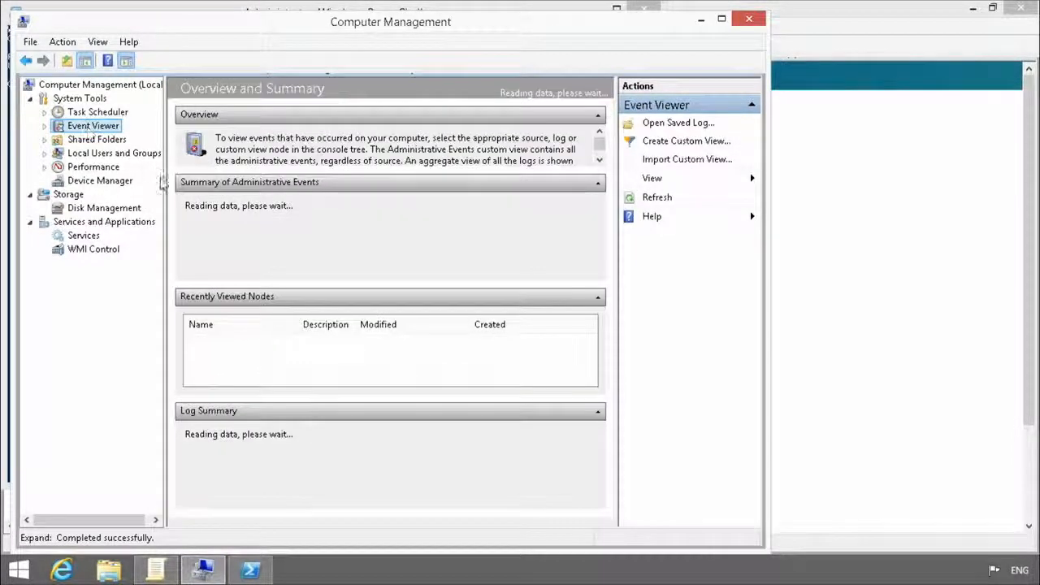
click(44, 126)
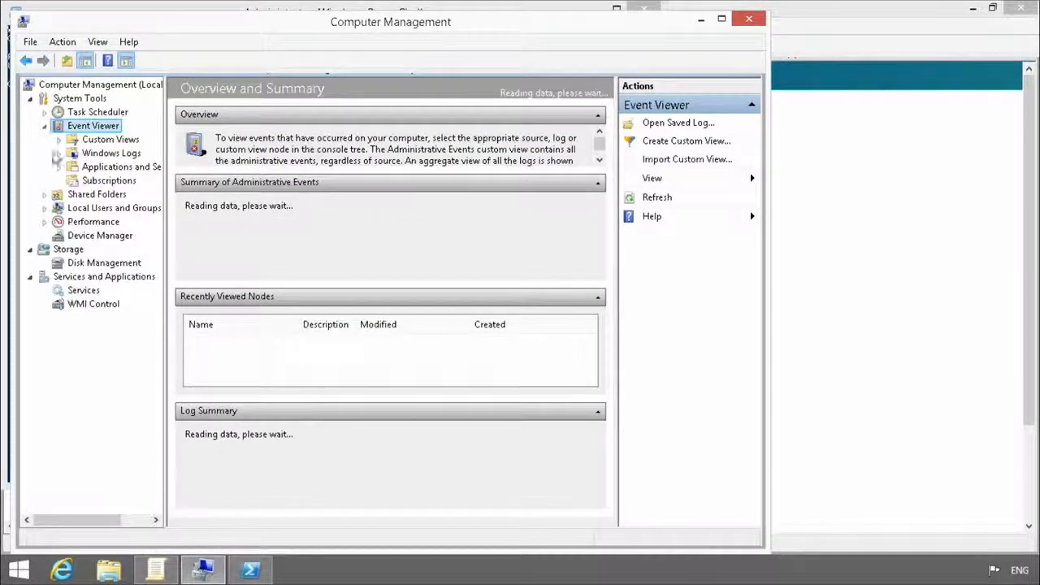
click(60, 154)
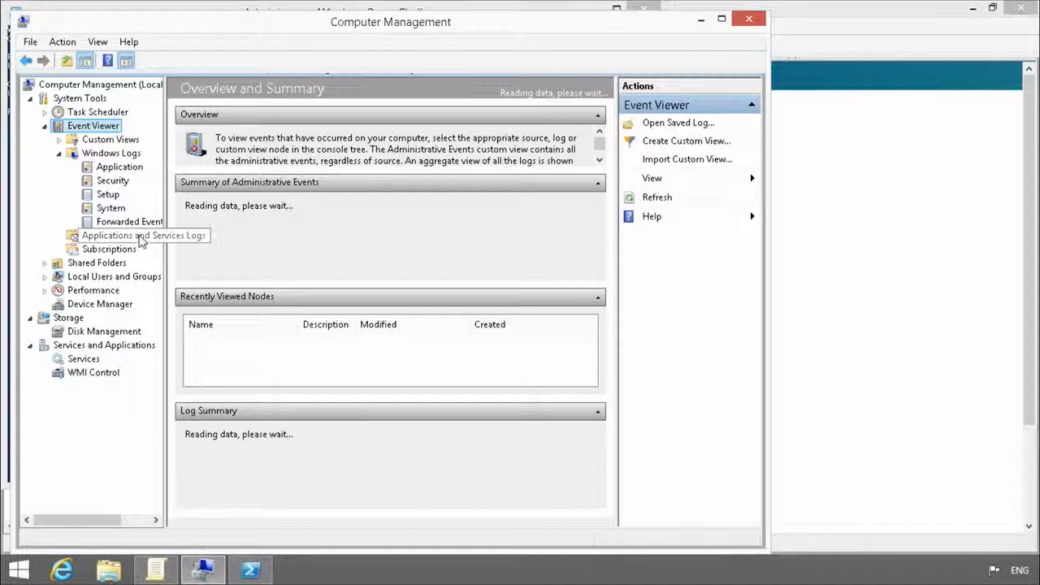
drag(164, 248, 205, 247)
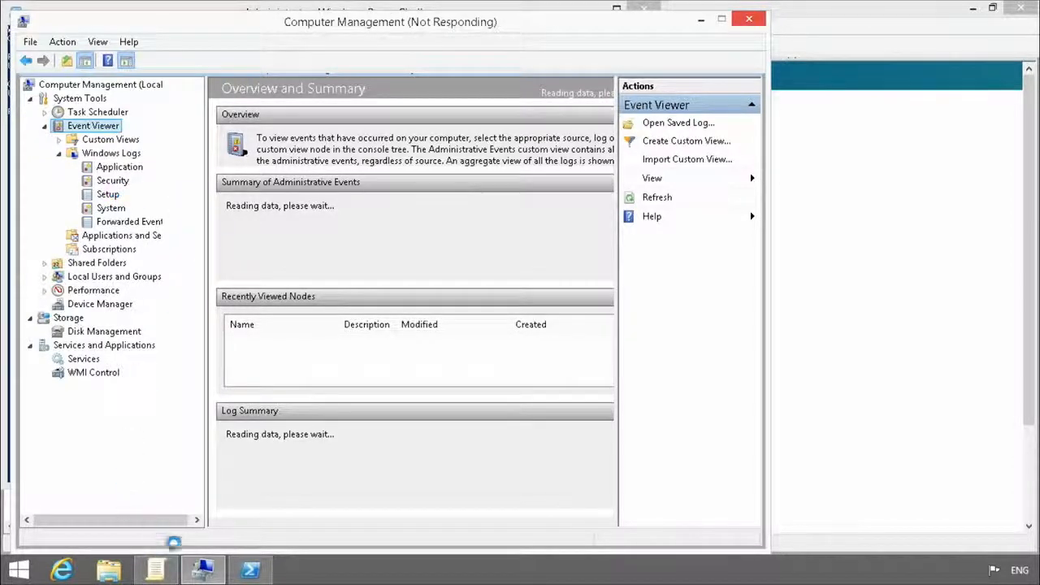
Check the policy update's output in PowerShell, and close the PowerShell and Local Group Policy Editor windows.
click(248, 574)
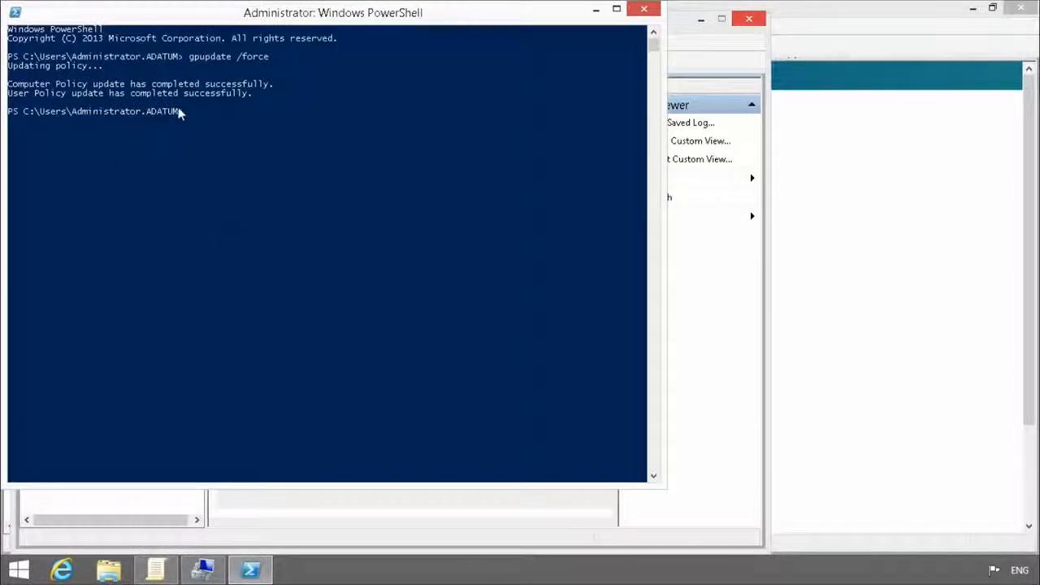
right_click(248, 571)
click(244, 529)
click(160, 574)
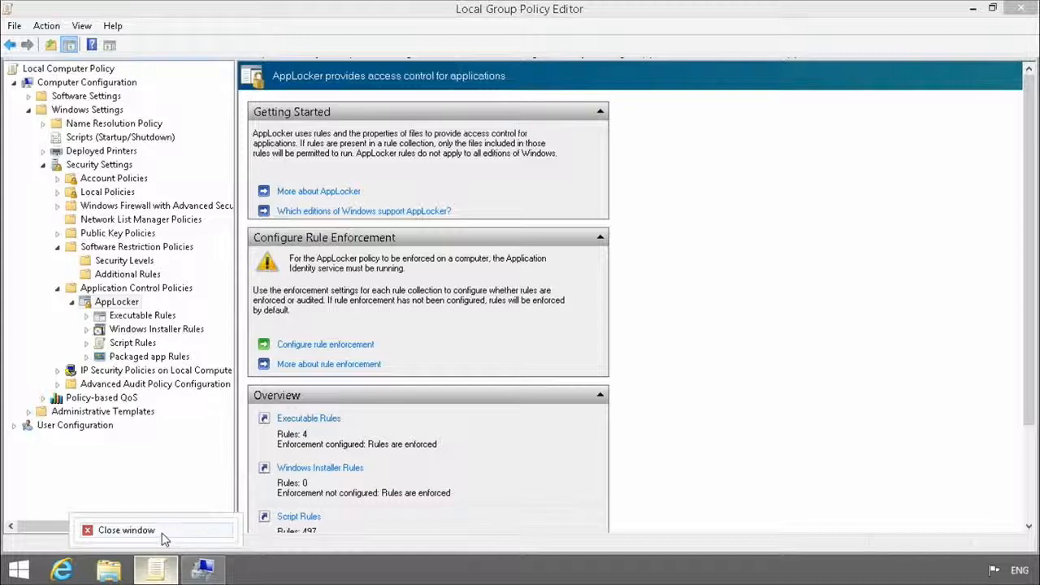
click(162, 533)
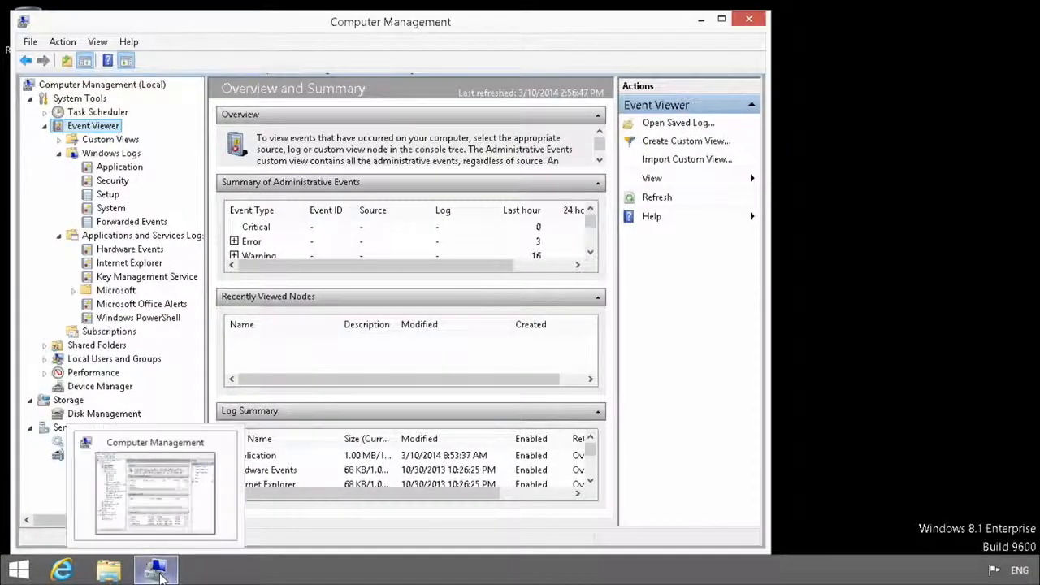
Open the System log with the Actions pane hidden and read the newest GroupPolicy event's description.
click(111, 209)
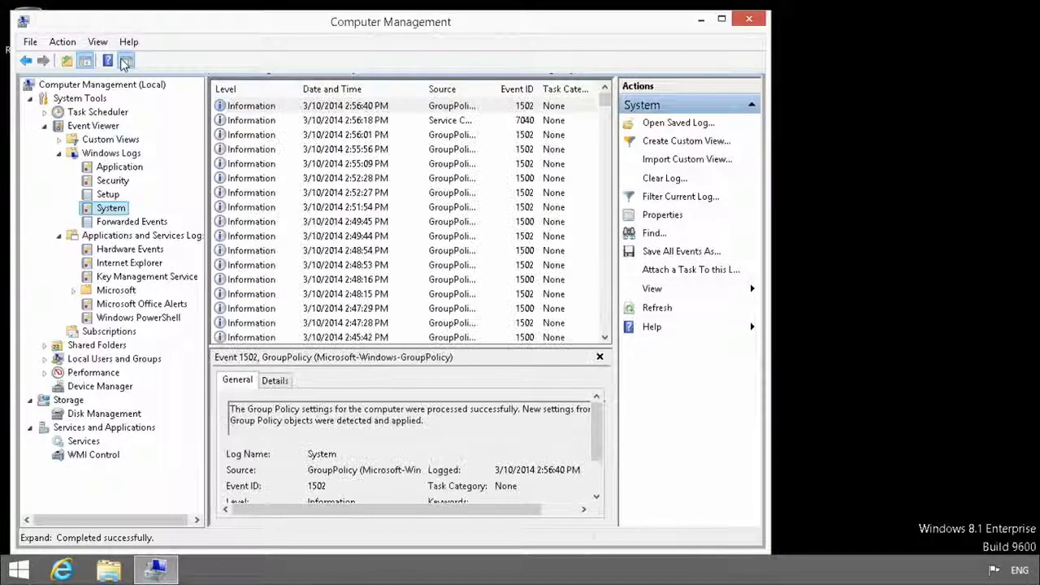
click(125, 62)
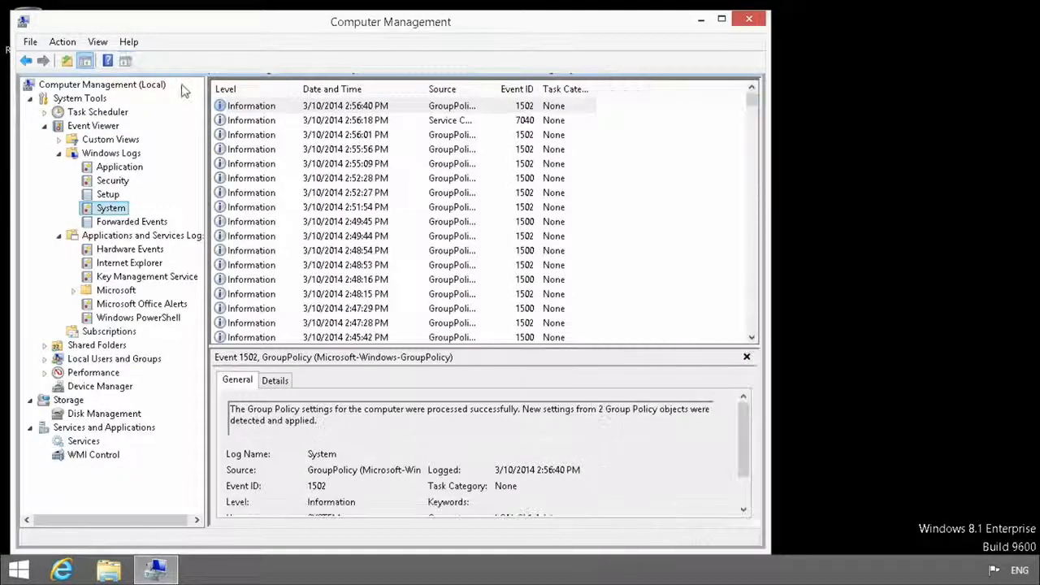
click(260, 106)
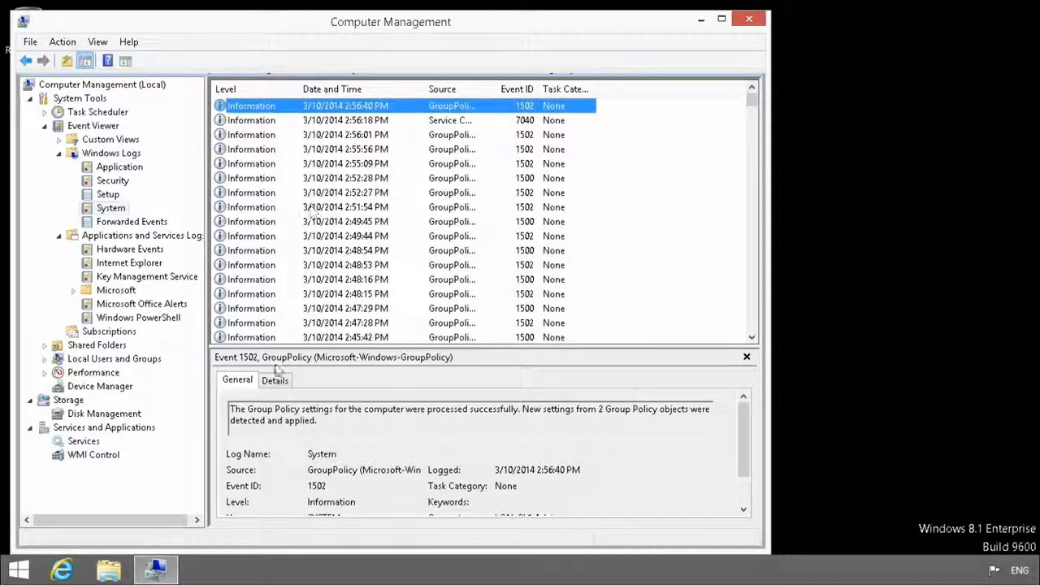
drag(250, 408, 581, 420)
drag(316, 420, 231, 409)
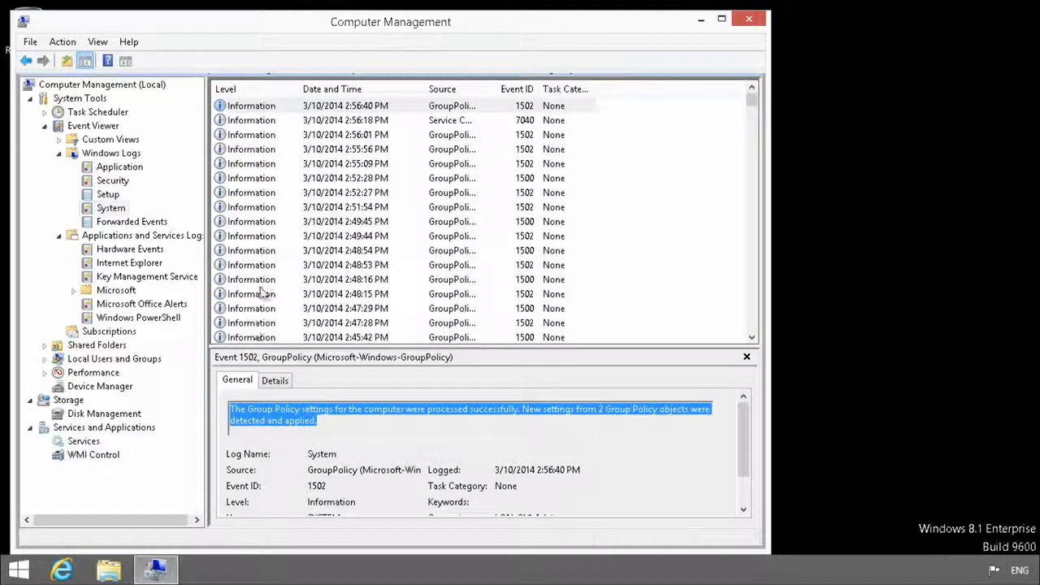
Sign out of the current Windows session and open the desktop of the new LON-CL1 session.
right_click(18, 569)
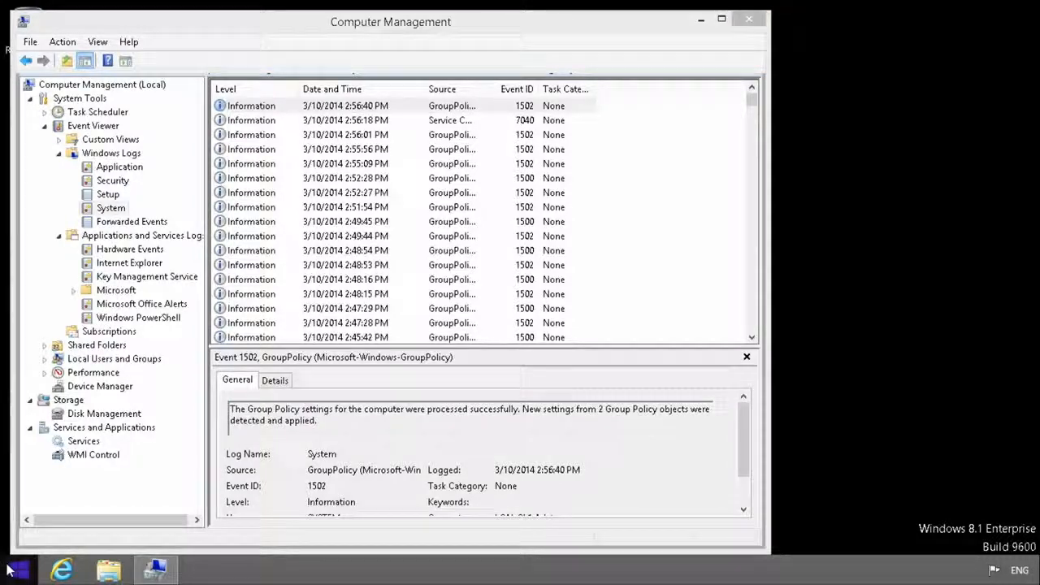
mouse_move(186, 540)
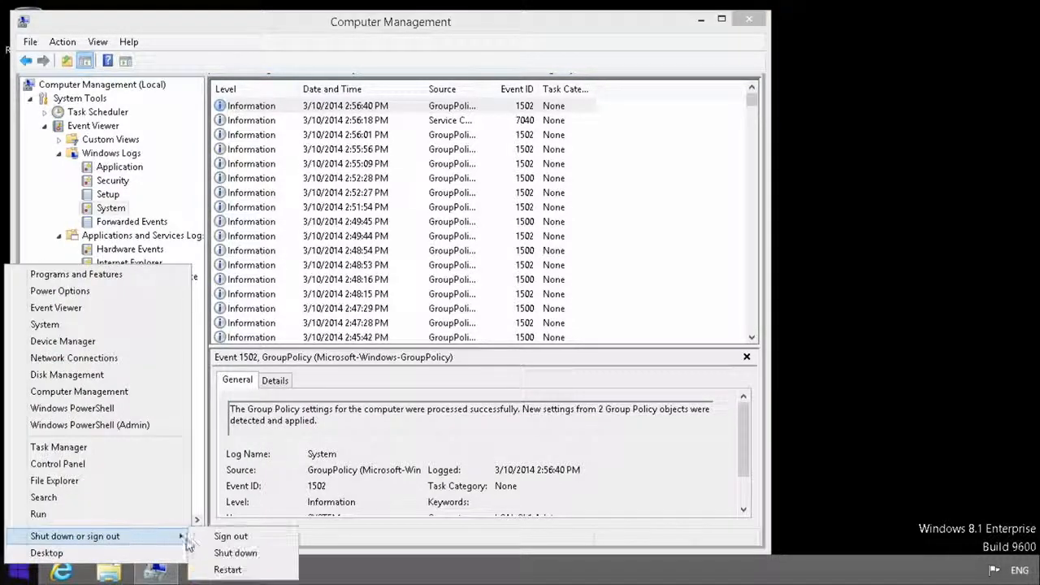
click(230, 538)
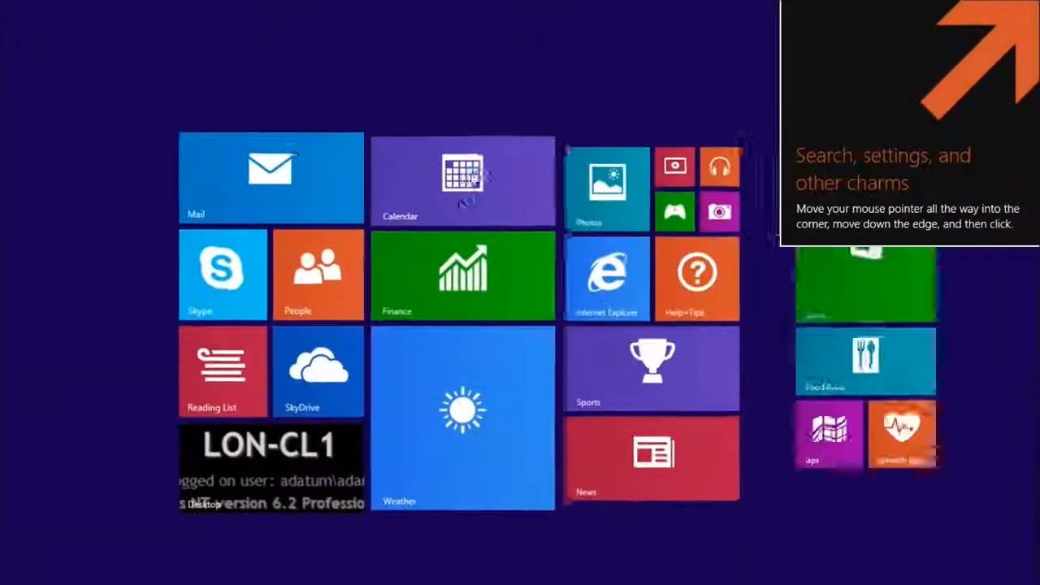
click(226, 472)
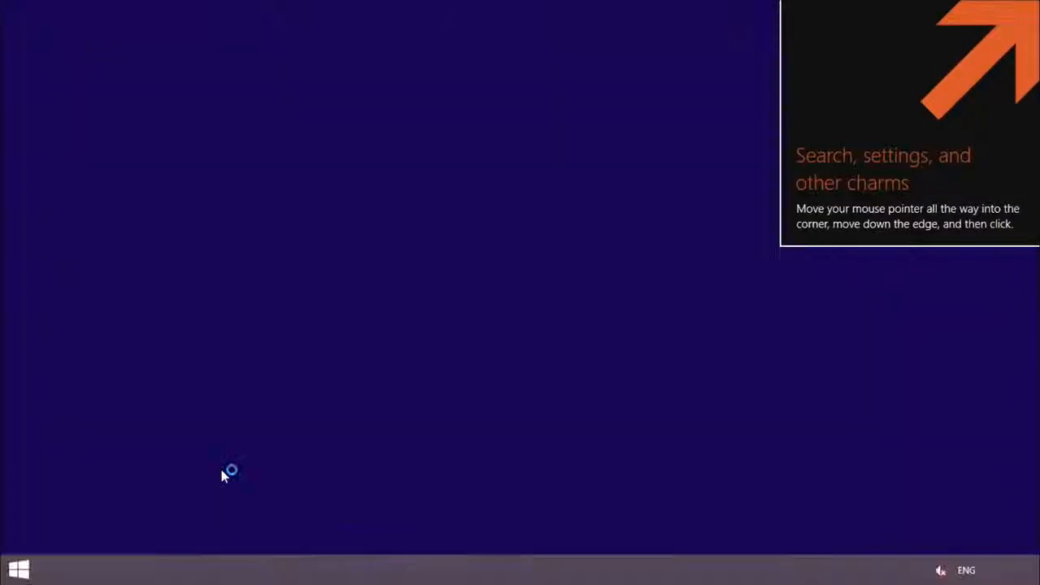
Open a Command Prompt by running cmd, and launch Registry Editor from it with the regedit command.
right_click(18, 571)
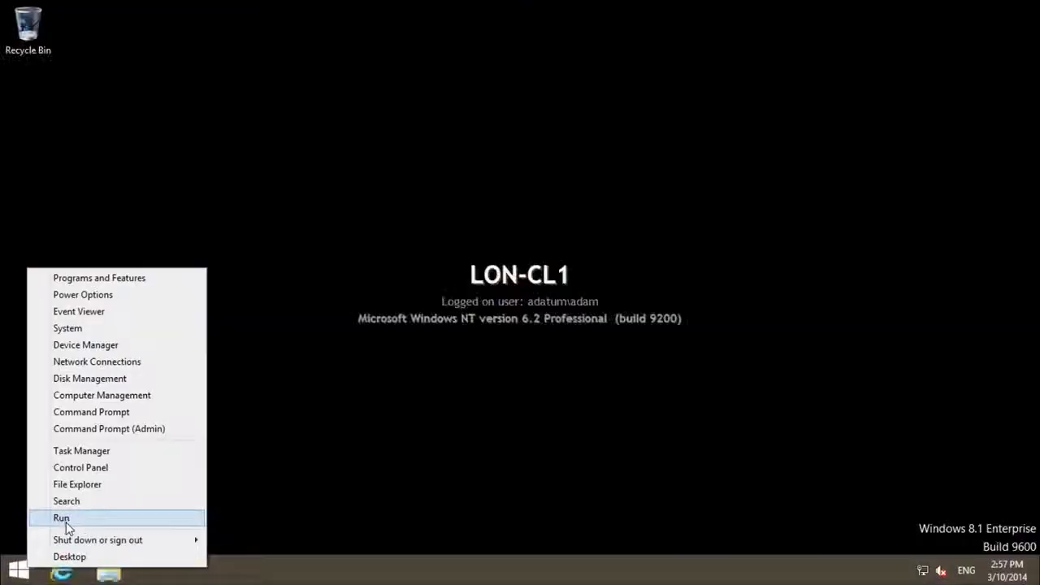
click(98, 517)
text(cmd)
key(Return)
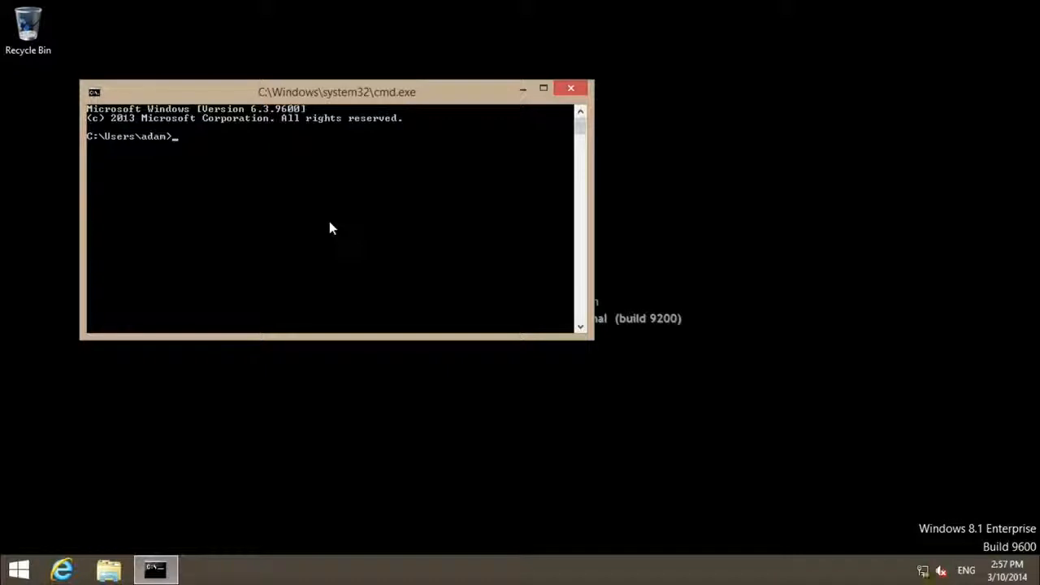
text(regedit)
key(Return)
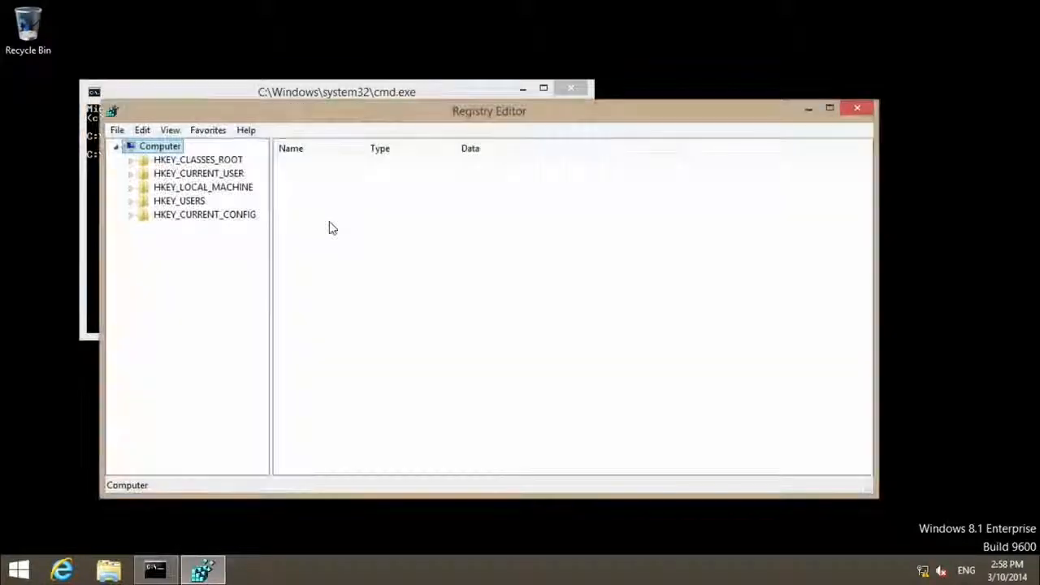
Close Registry Editor and force a Group Policy refresh with gpupdate /force in the Command Prompt.
click(859, 110)
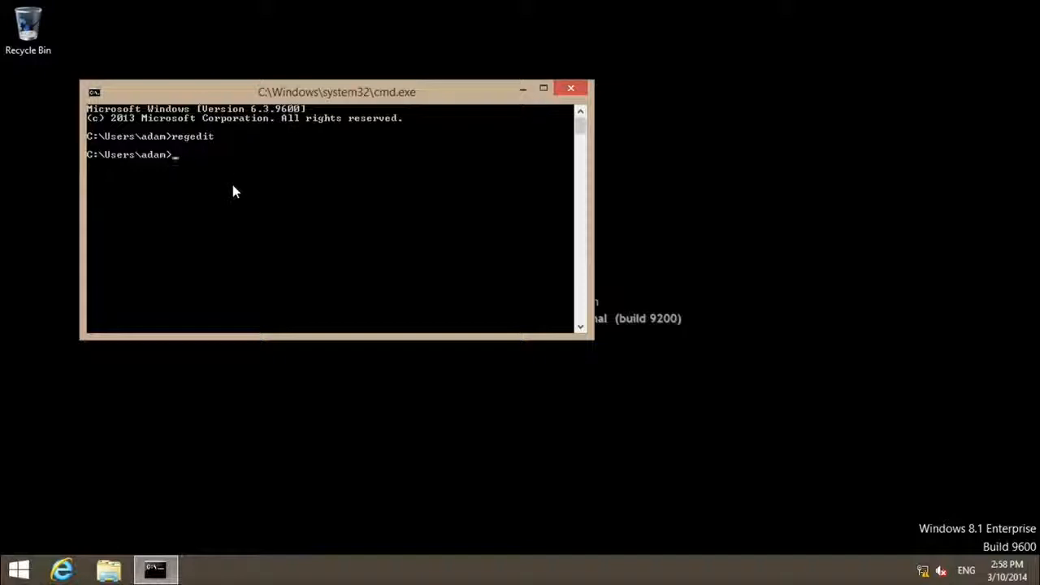
text(gpupdate /force)
key(Return)
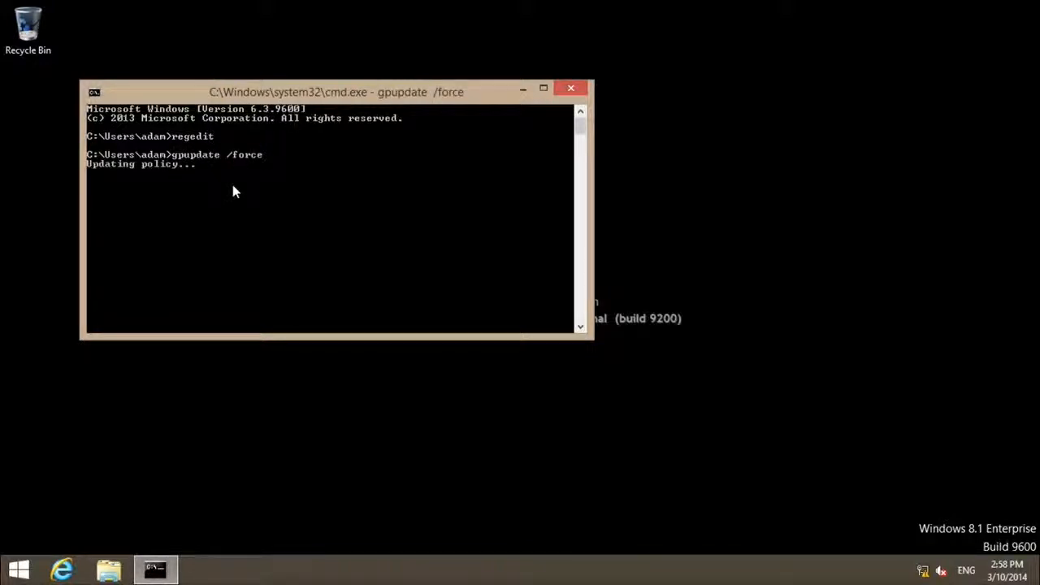
Open Computer Management beside the Command Prompt and check the Application Identity service's properties under Services.
right_click(6, 575)
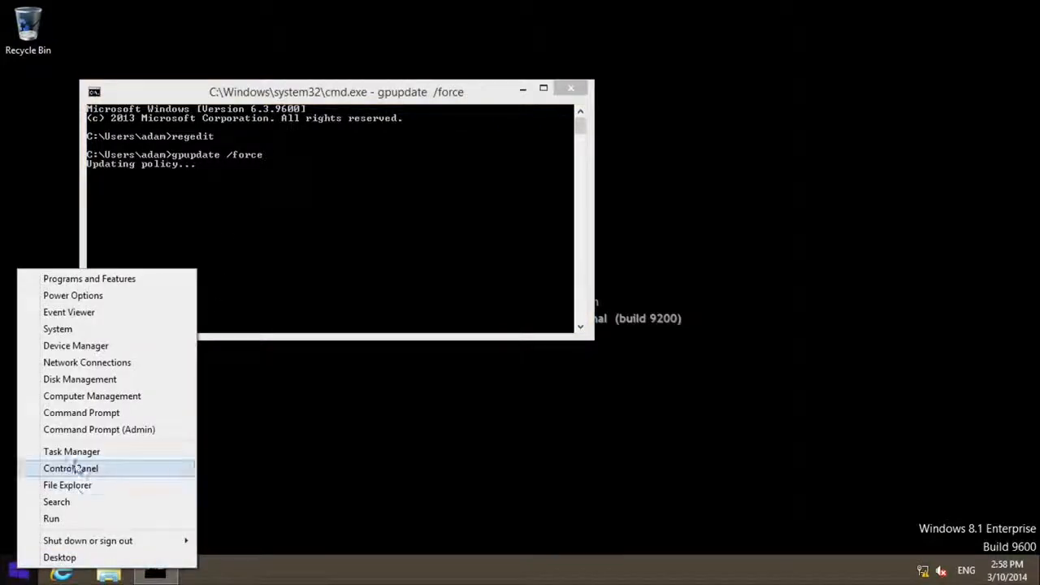
click(94, 399)
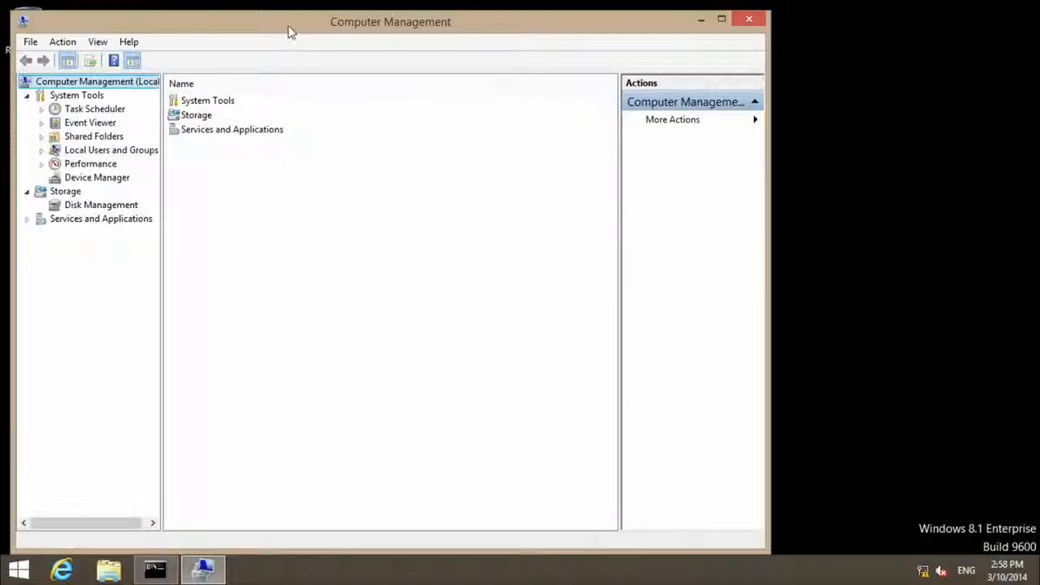
drag(290, 30, 588, 71)
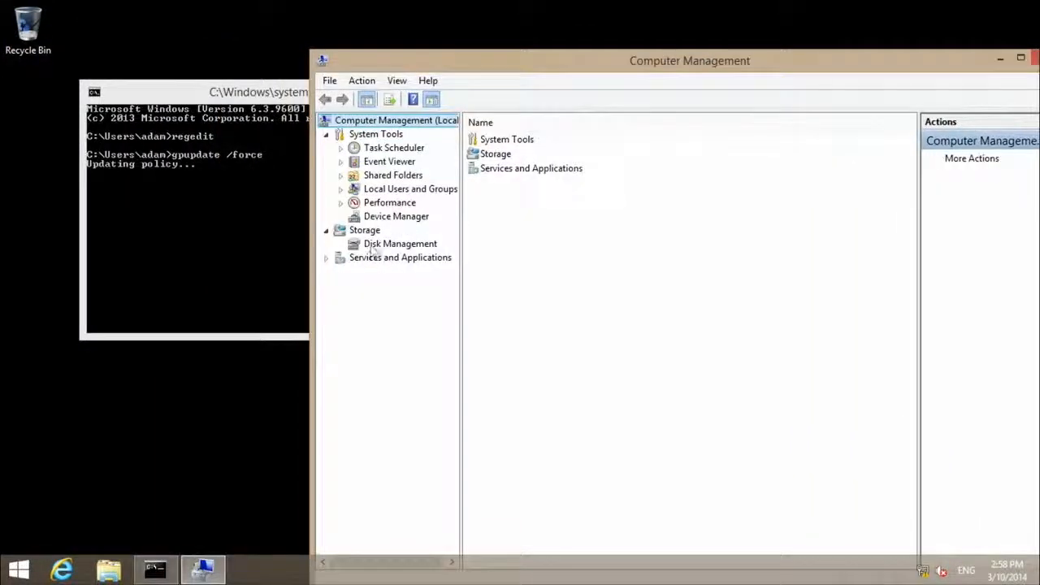
click(327, 258)
click(370, 275)
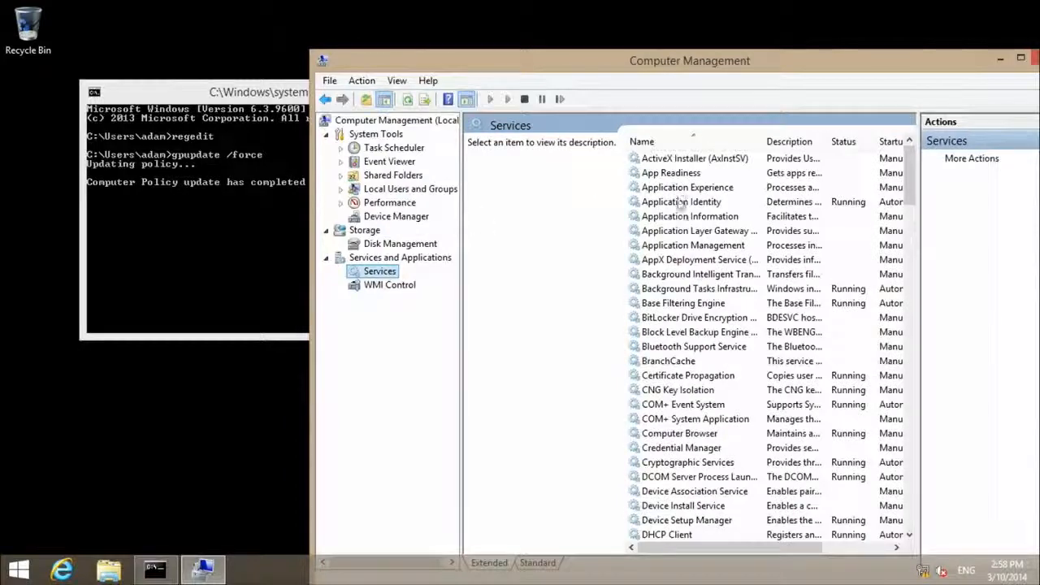
double_click(681, 203)
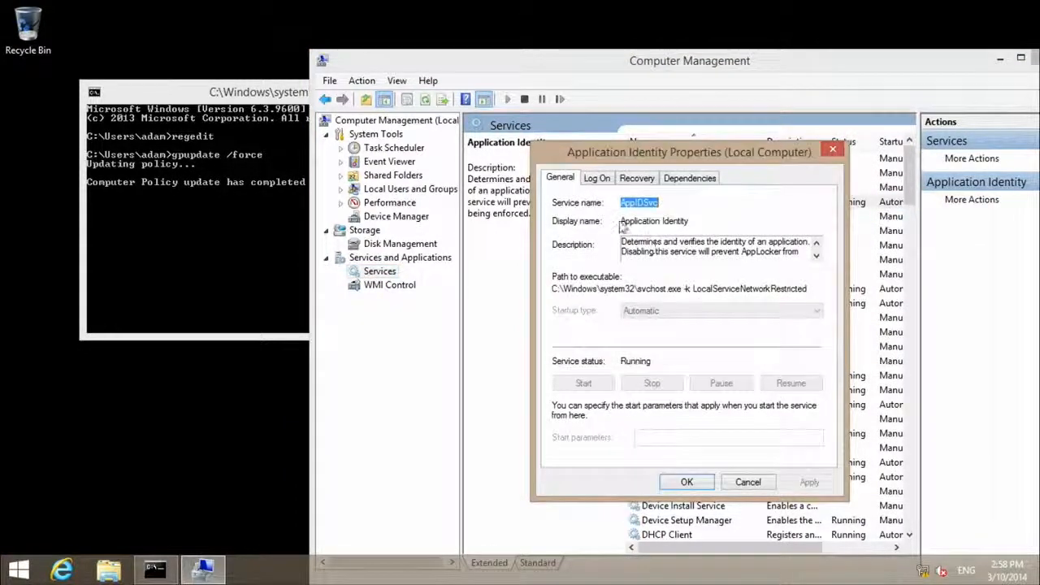
click(833, 149)
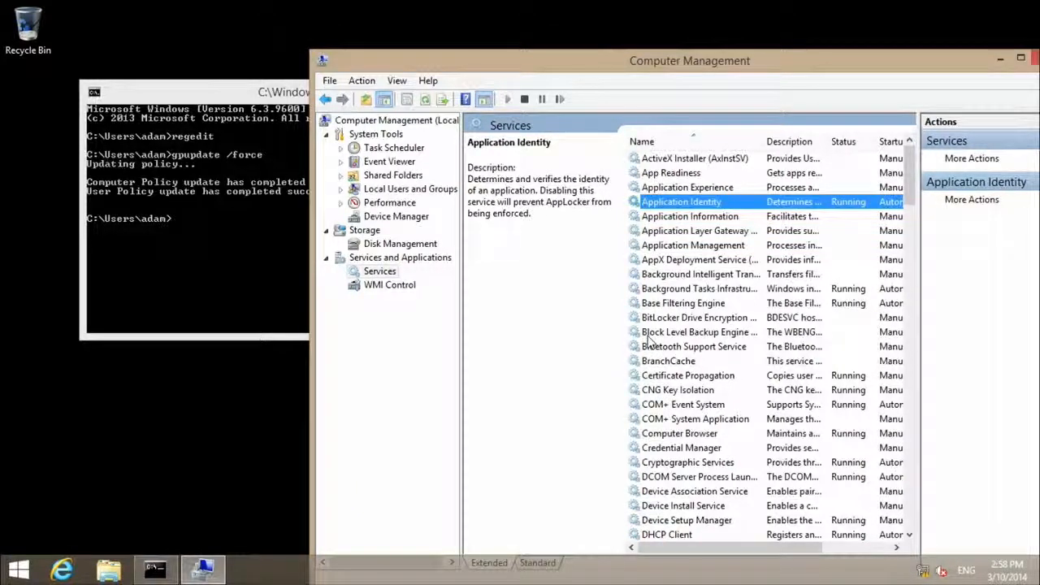
Run regedit again from the Command Prompt and highlight the message it returns.
click(171, 258)
key(Up)
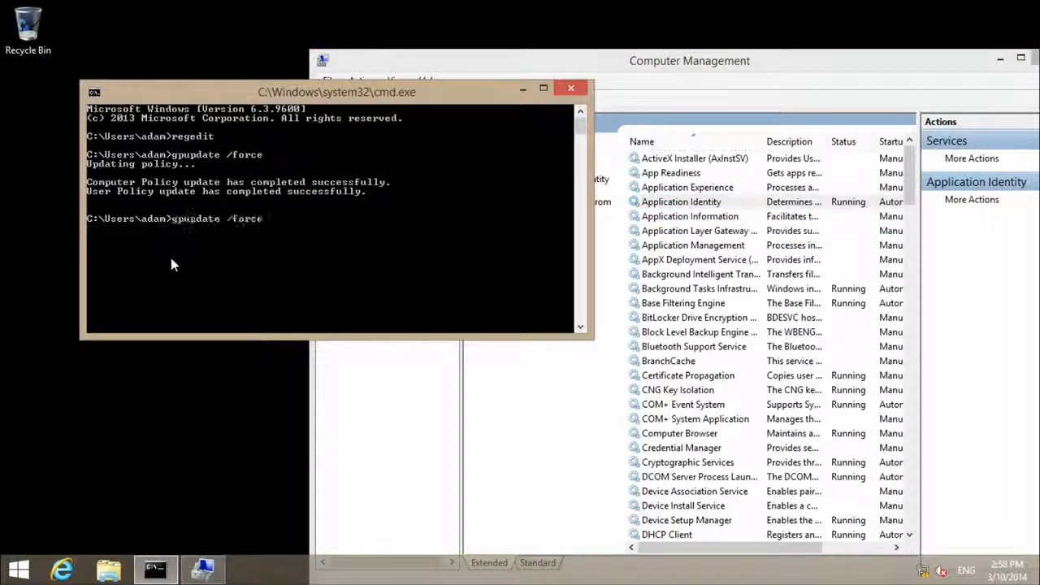
key(Up)
key(Return)
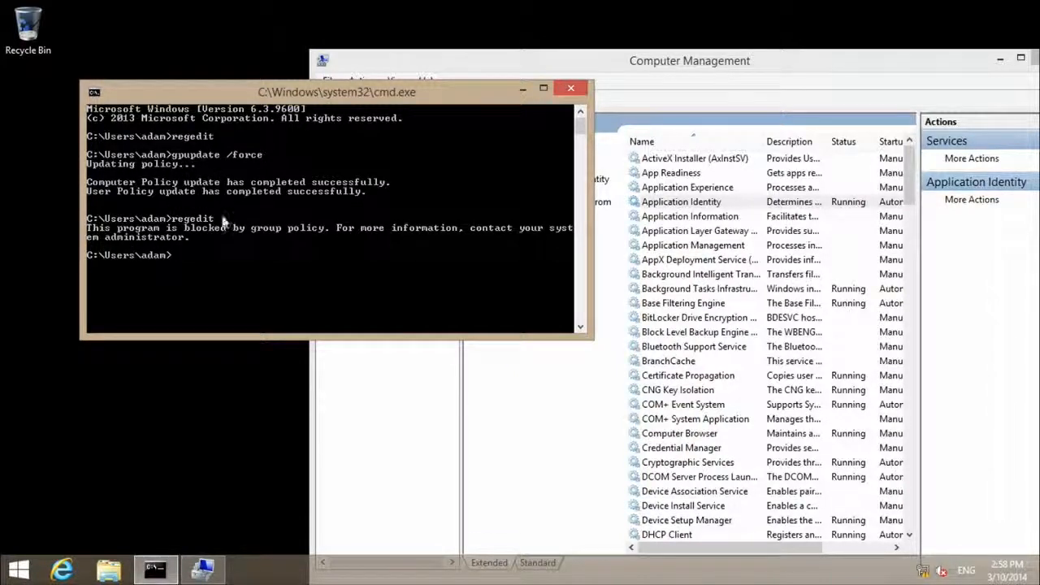
right_click(87, 231)
click(104, 239)
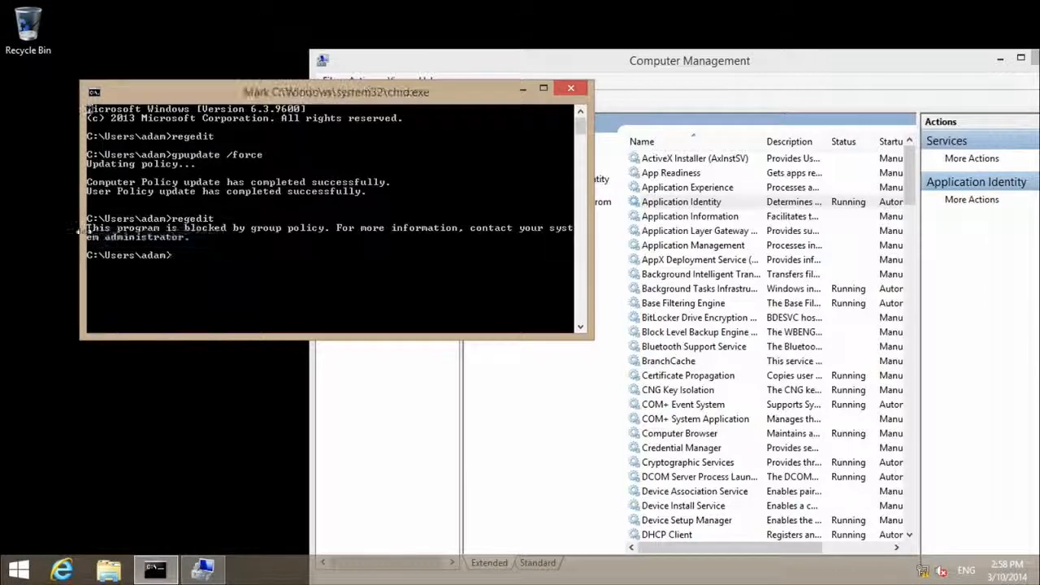
drag(86, 230, 338, 241)
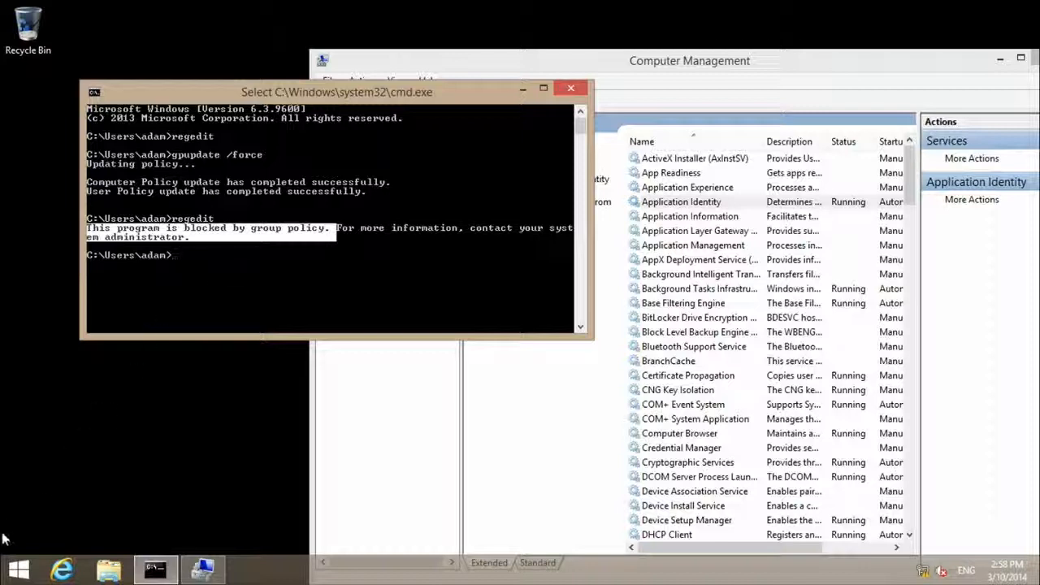
Open Event Viewer in a maximized window and close the extra Computer Management window.
right_click(18, 570)
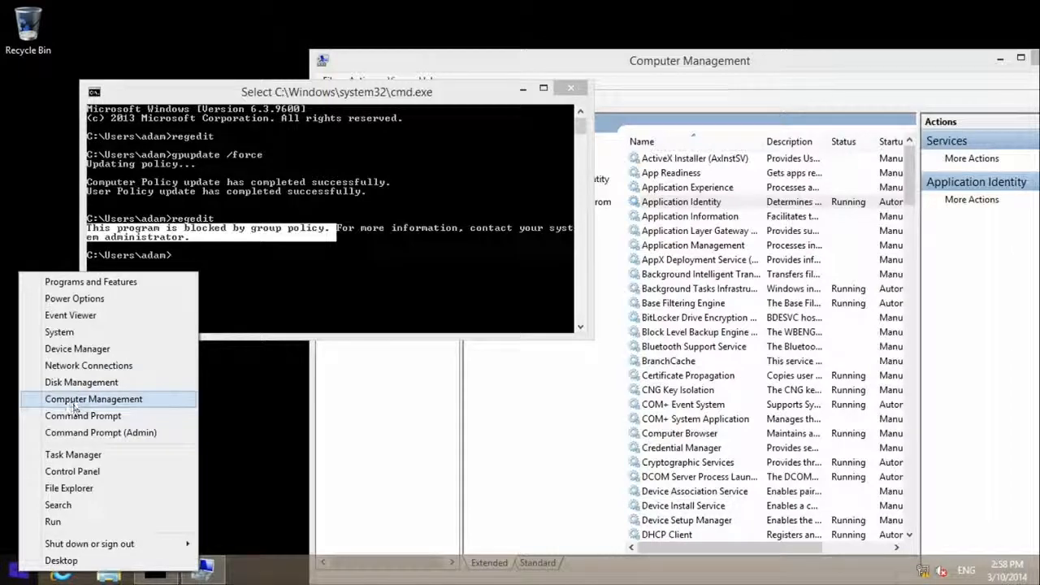
click(74, 400)
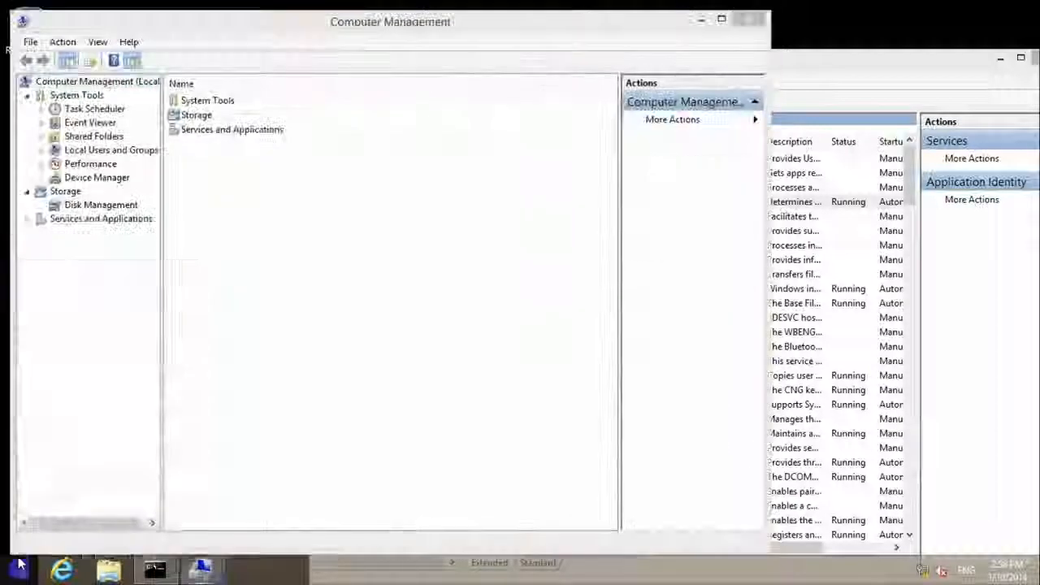
right_click(20, 564)
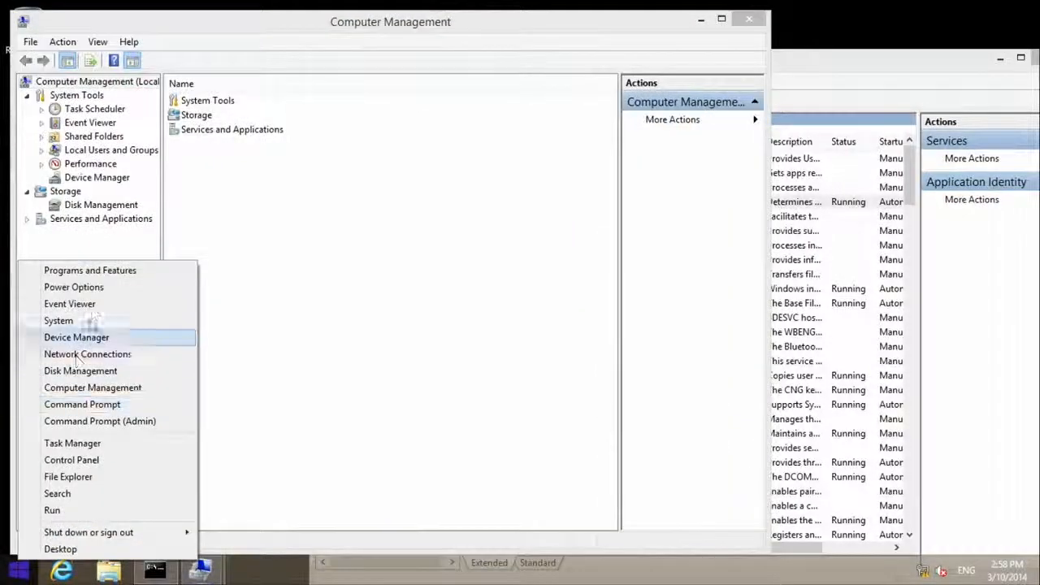
click(93, 306)
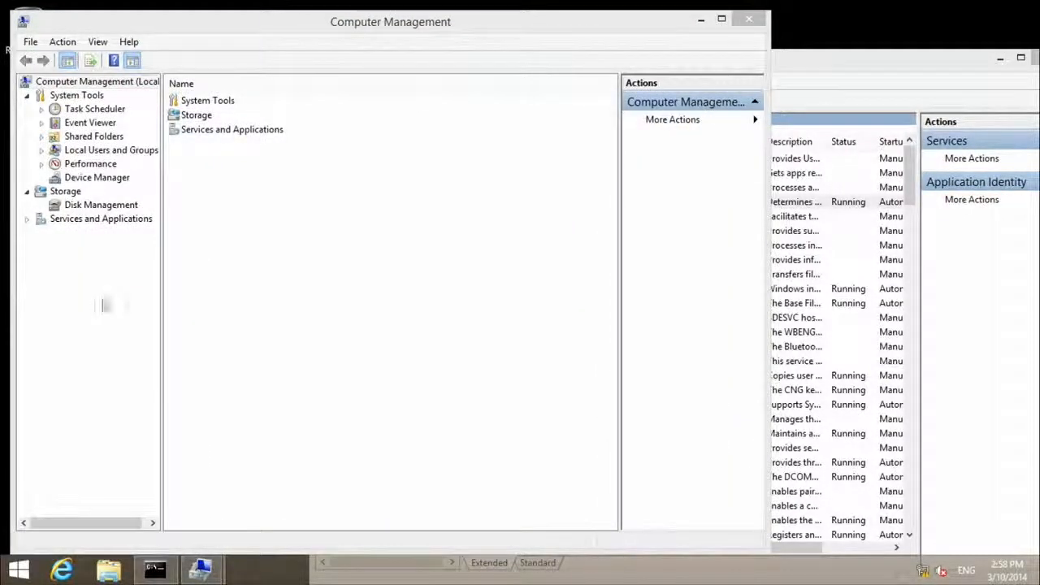
click(748, 18)
double_click(338, 142)
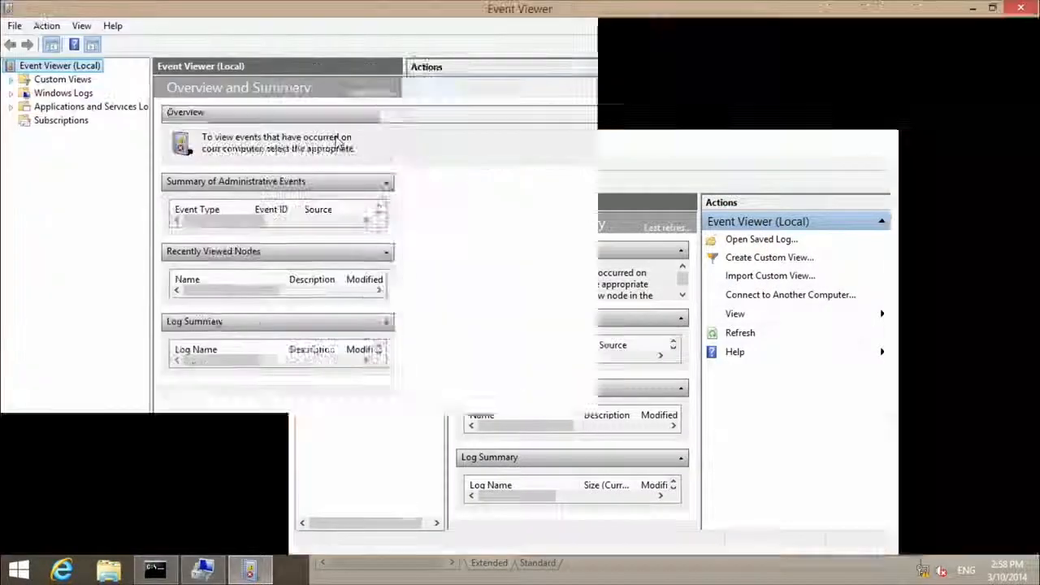
Expand Applications and Services Logs down through Microsoft and Windows to AppLocker, with the console tree widened.
click(10, 106)
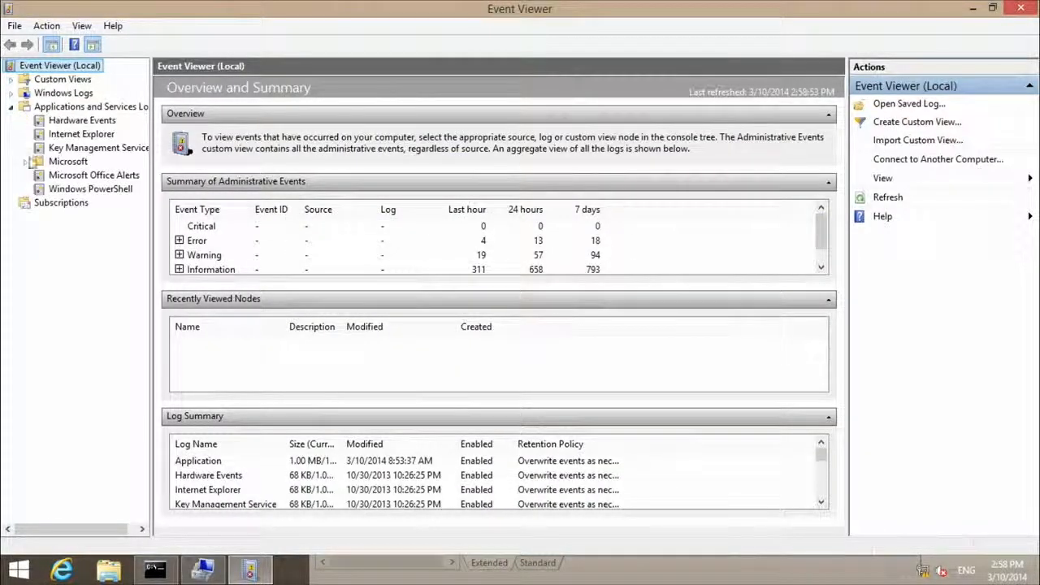
click(25, 162)
click(39, 175)
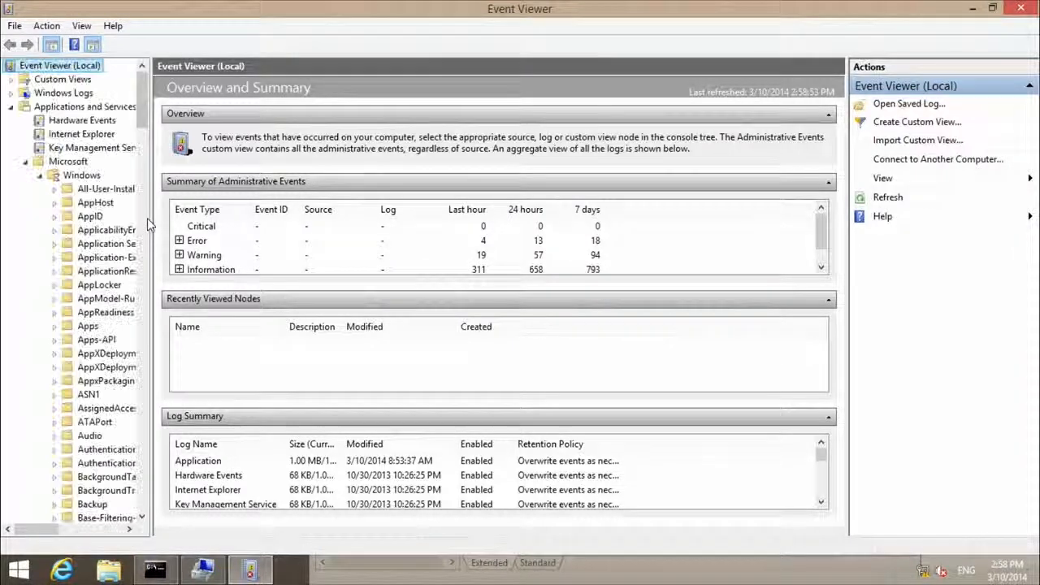
drag(150, 218, 200, 218)
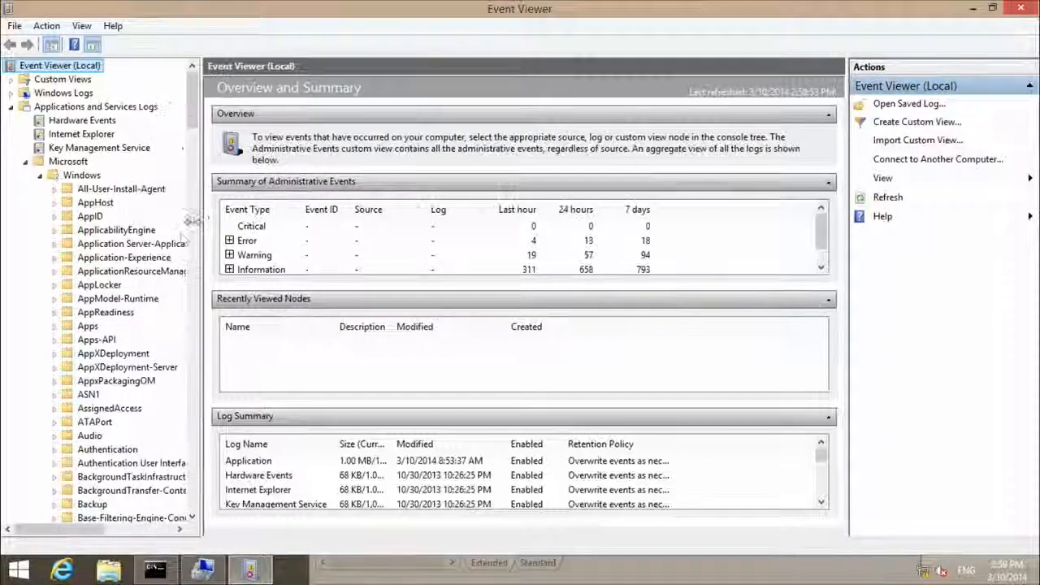
click(99, 286)
double_click(99, 288)
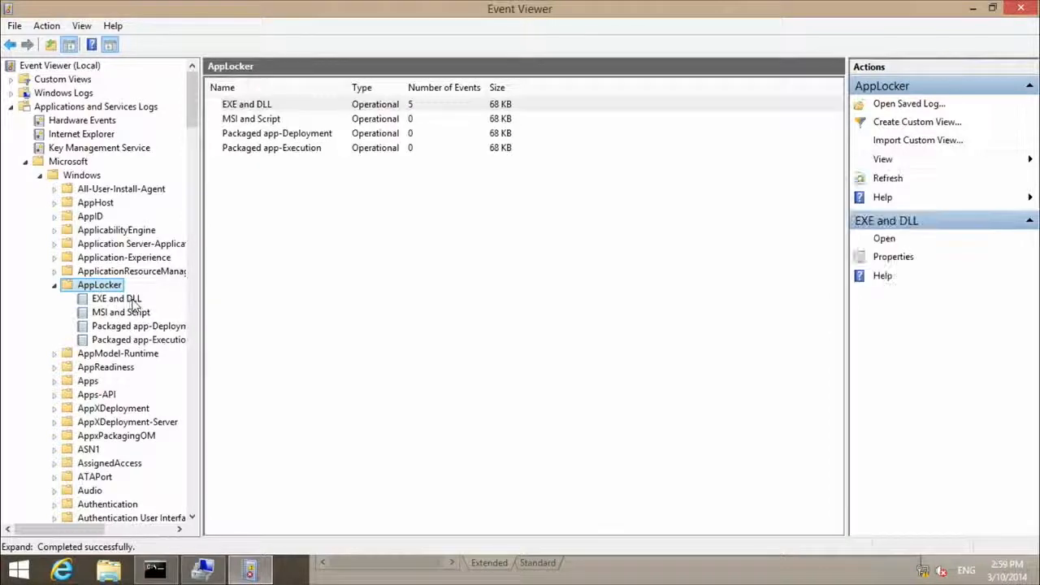
Open AppLocker's EXE and DLL log and read the error event's description about REGEDIT.EXE.
click(130, 300)
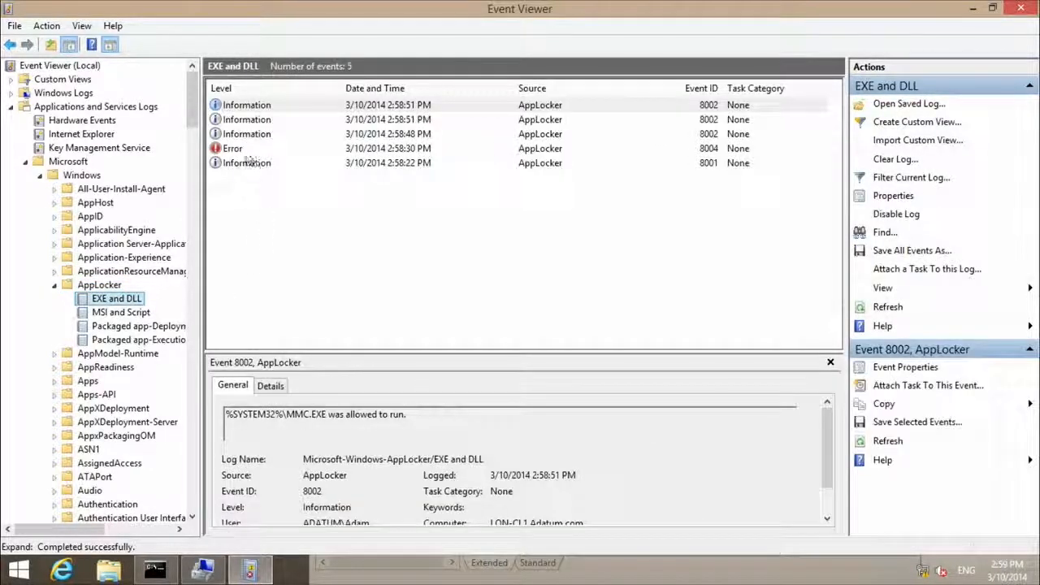
click(296, 150)
drag(273, 414, 469, 435)
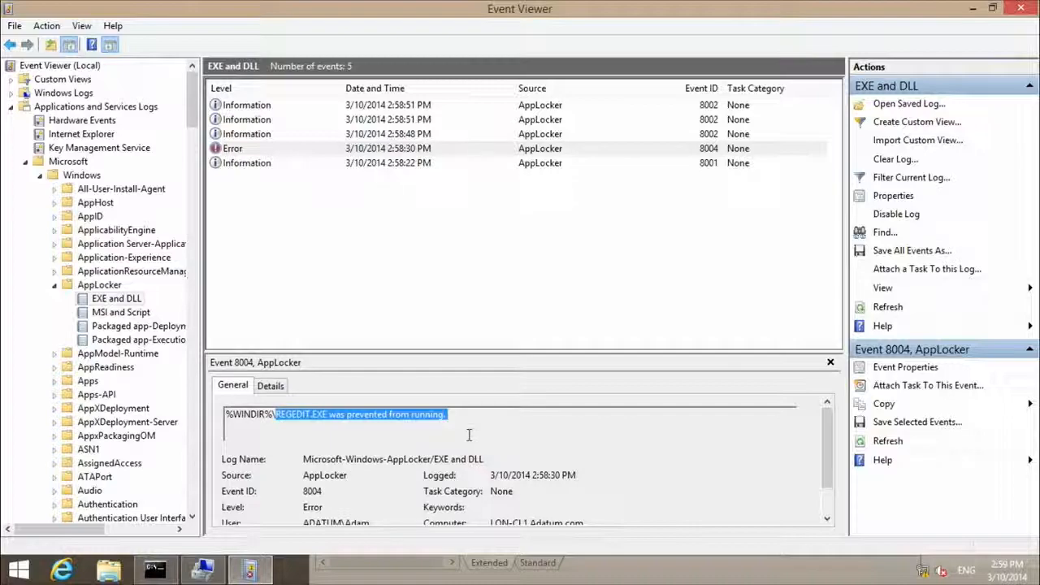